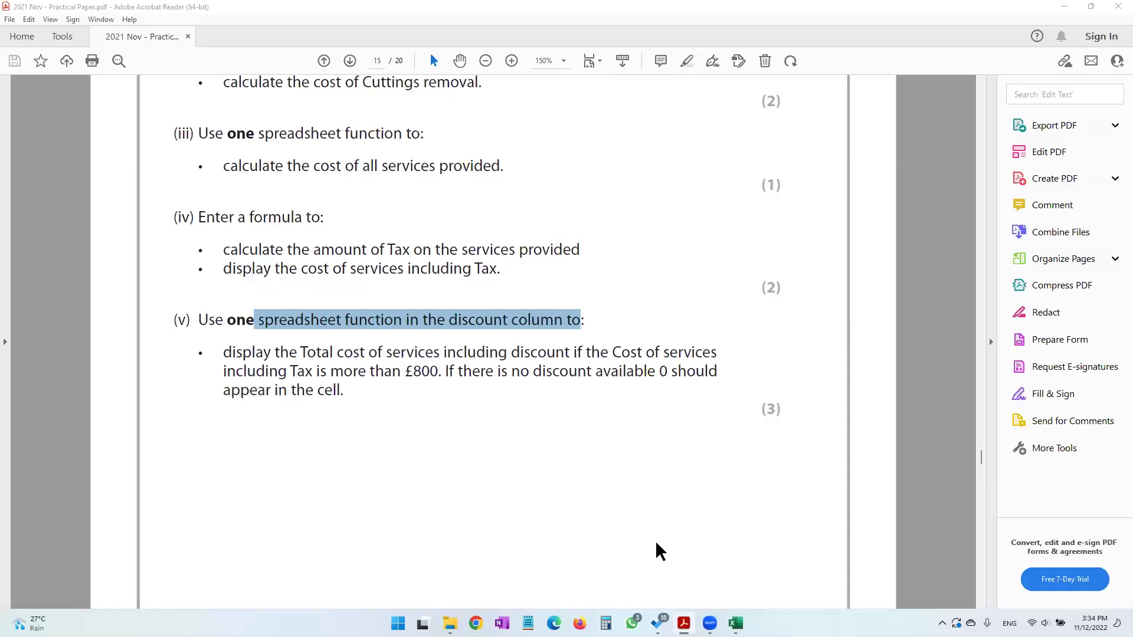
Step: Switch to the practical paper in Acrobat Reader and read task (v)'s discount condition for a cost including Tax above £800
{"action": "left_click", "coordinate": [735, 623]}
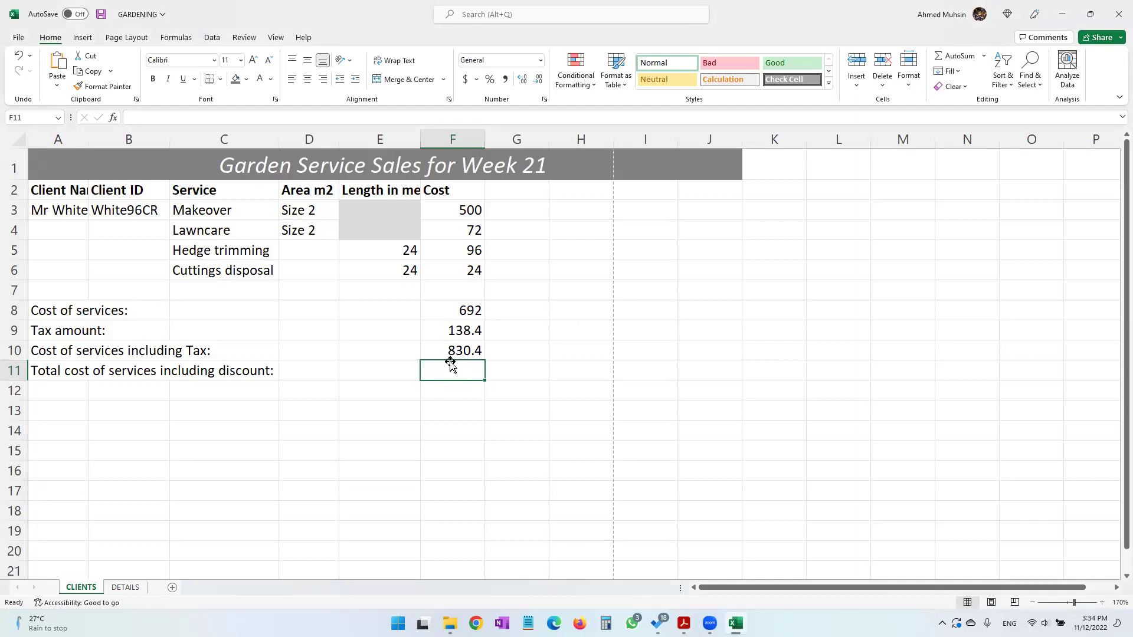
{"action": "key", "text": "alt+Tab"}
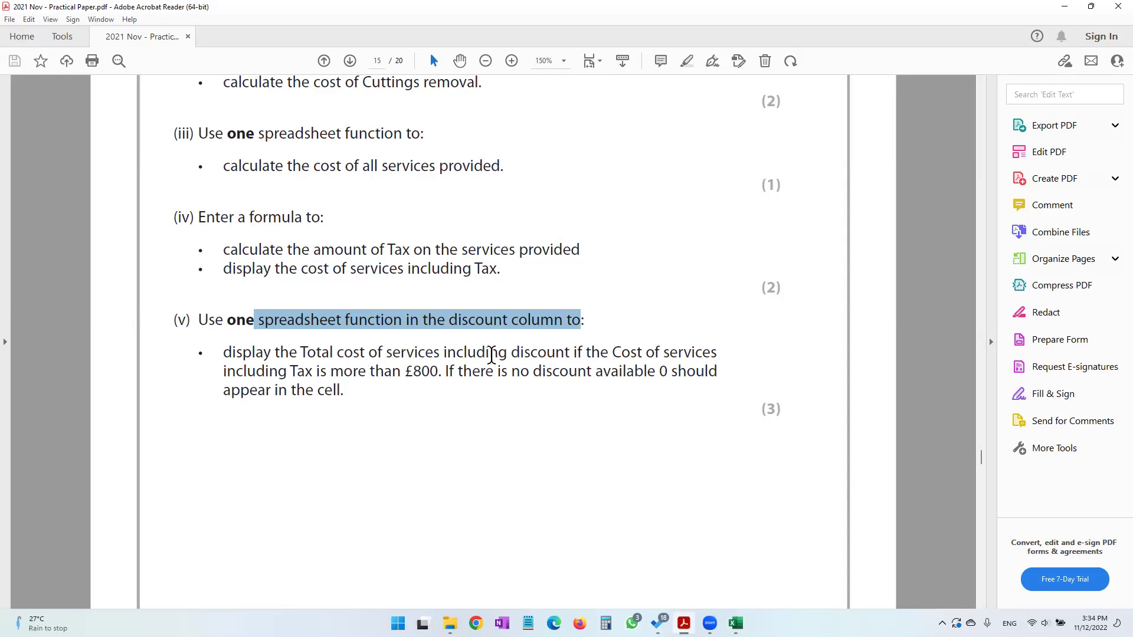
{"action": "left_click_drag", "start_coordinate": [489, 353], "coordinate": [507, 353]}
{"action": "left_click_drag", "start_coordinate": [287, 372], "coordinate": [439, 378]}
{"action": "left_click", "coordinate": [1065, 7]}
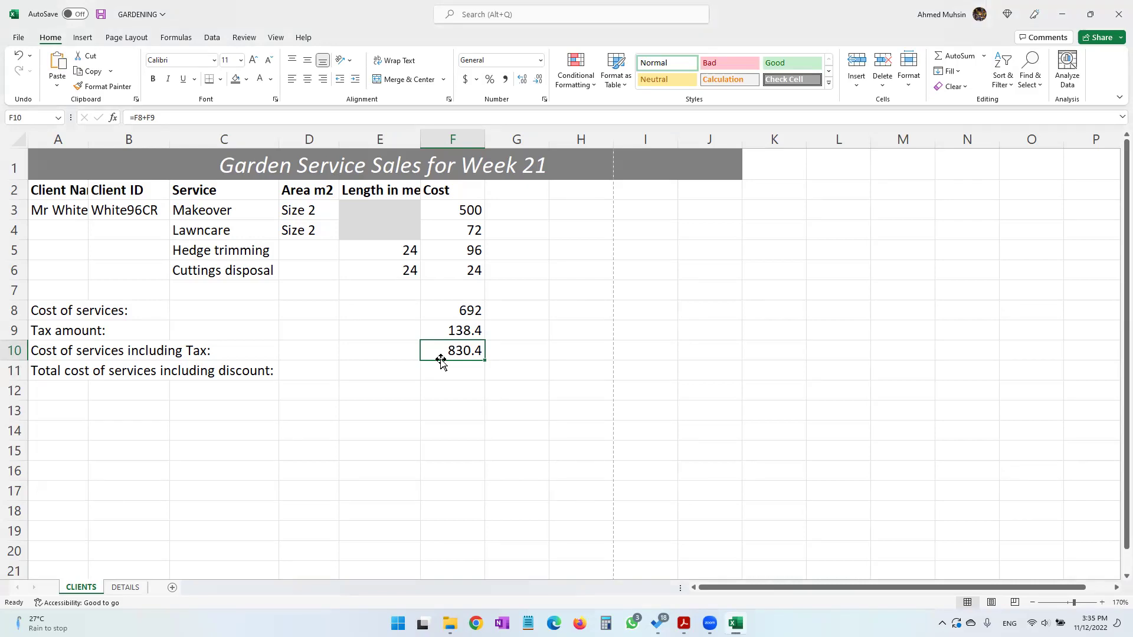
Step: Look up the discount rate for services costing more than £800 on the DETAILS worksheet
{"action": "left_click", "coordinate": [126, 587]}
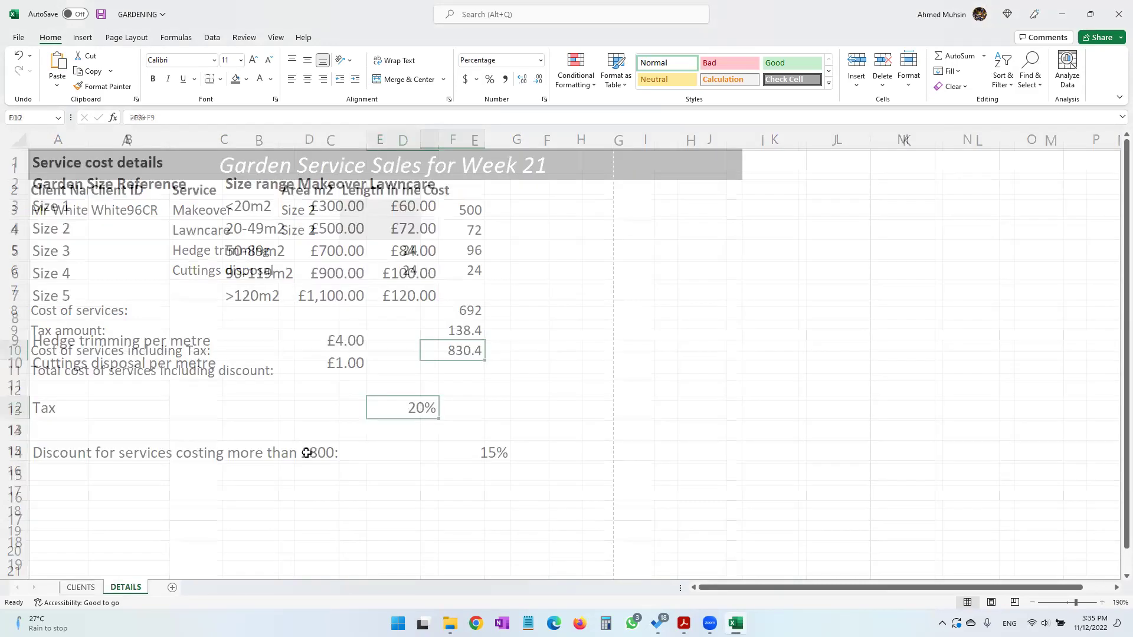
{"action": "left_click", "coordinate": [299, 459]}
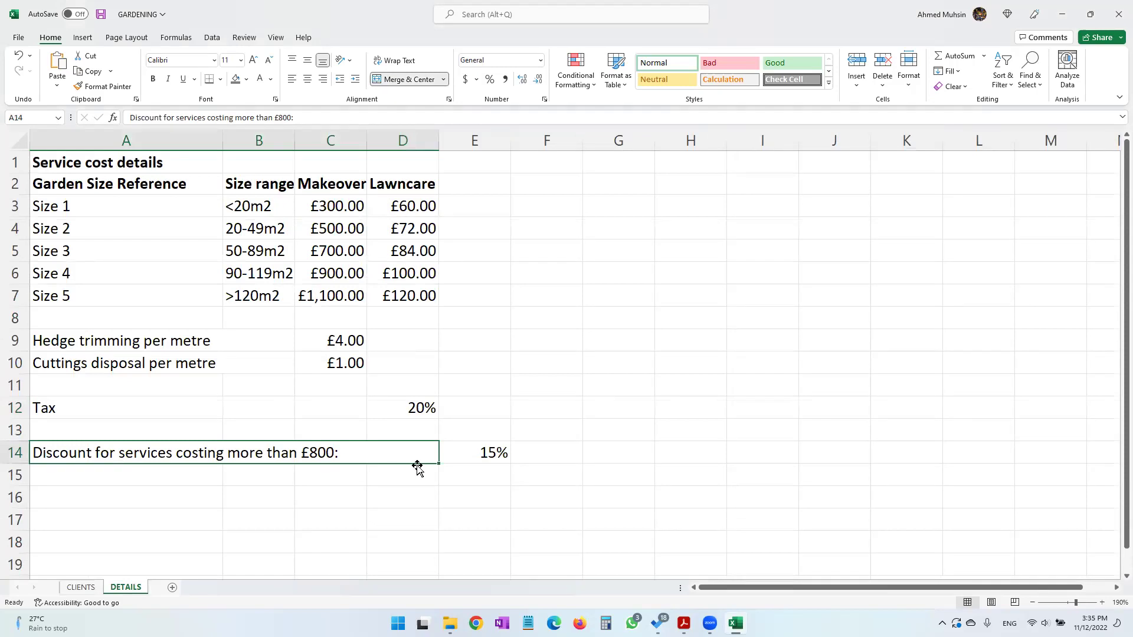
{"action": "left_click", "coordinate": [466, 455]}
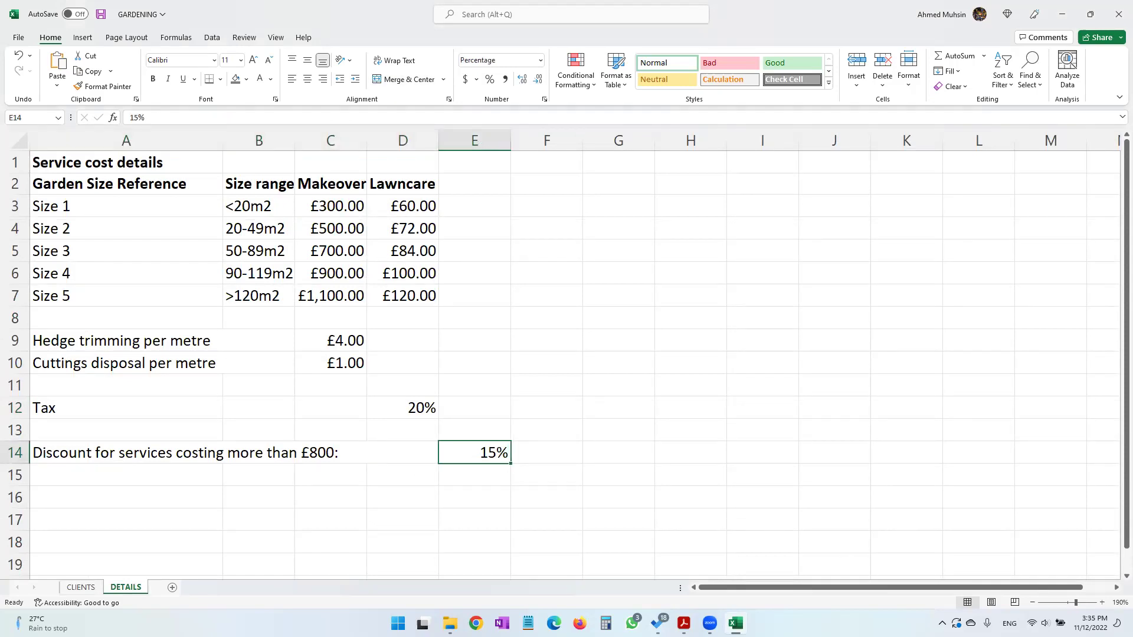
Step: Reread in the practical paper what task (v) wants in the cell when no discount is available
{"action": "left_click", "coordinate": [684, 623]}
{"action": "left_click_drag", "start_coordinate": [511, 372], "coordinate": [639, 382]}
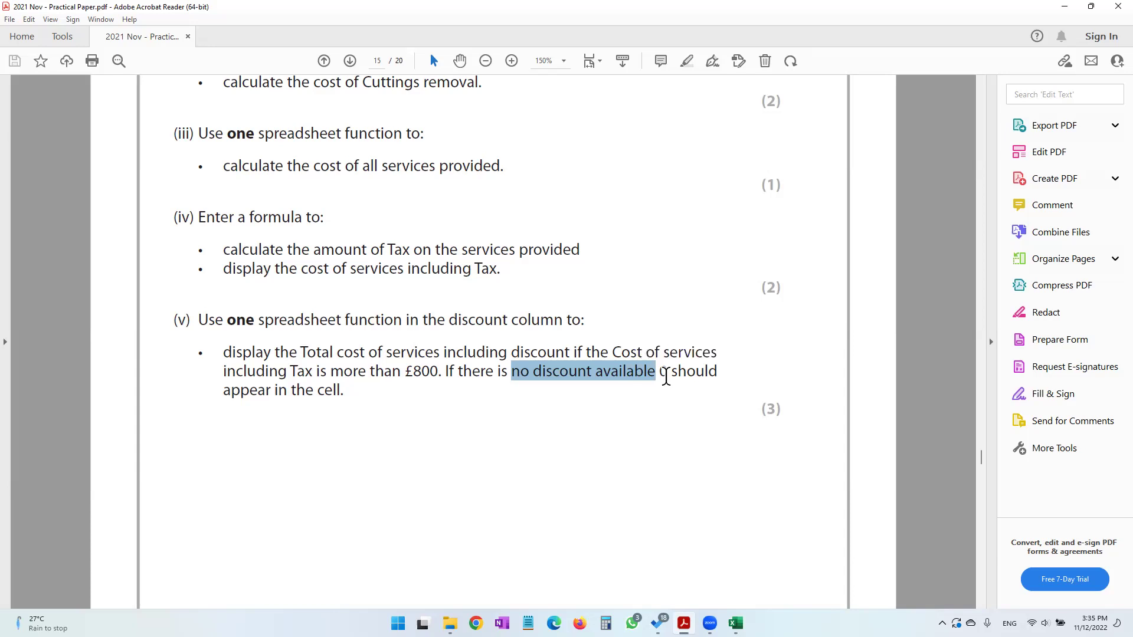
{"action": "left_click_drag", "start_coordinate": [657, 373], "coordinate": [669, 376]}
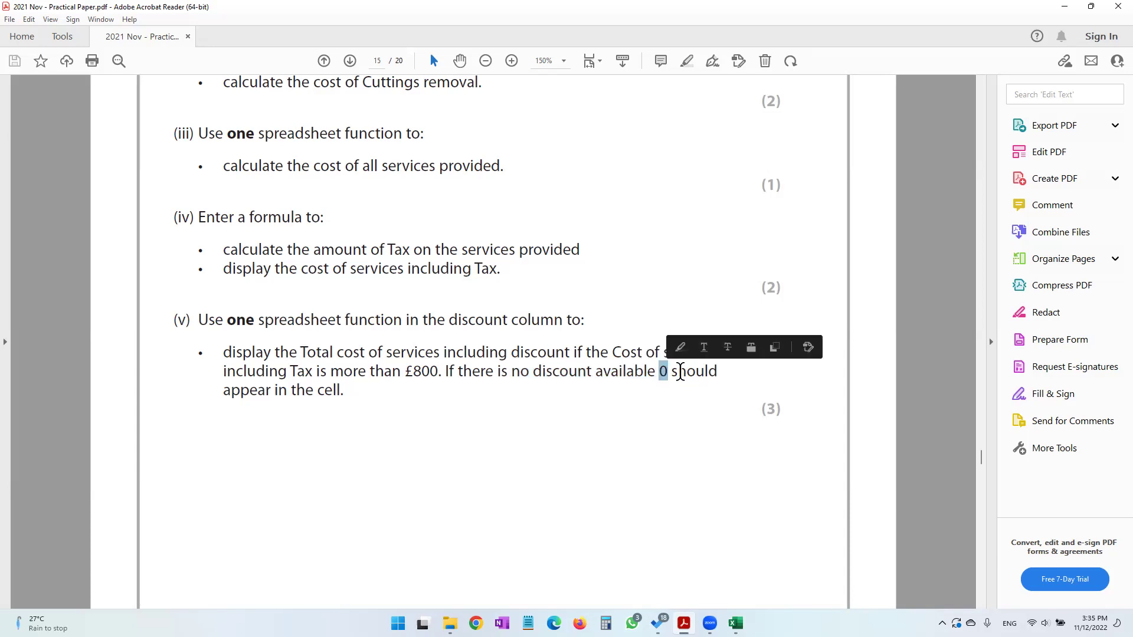
{"action": "left_click_drag", "start_coordinate": [274, 395], "coordinate": [341, 405]}
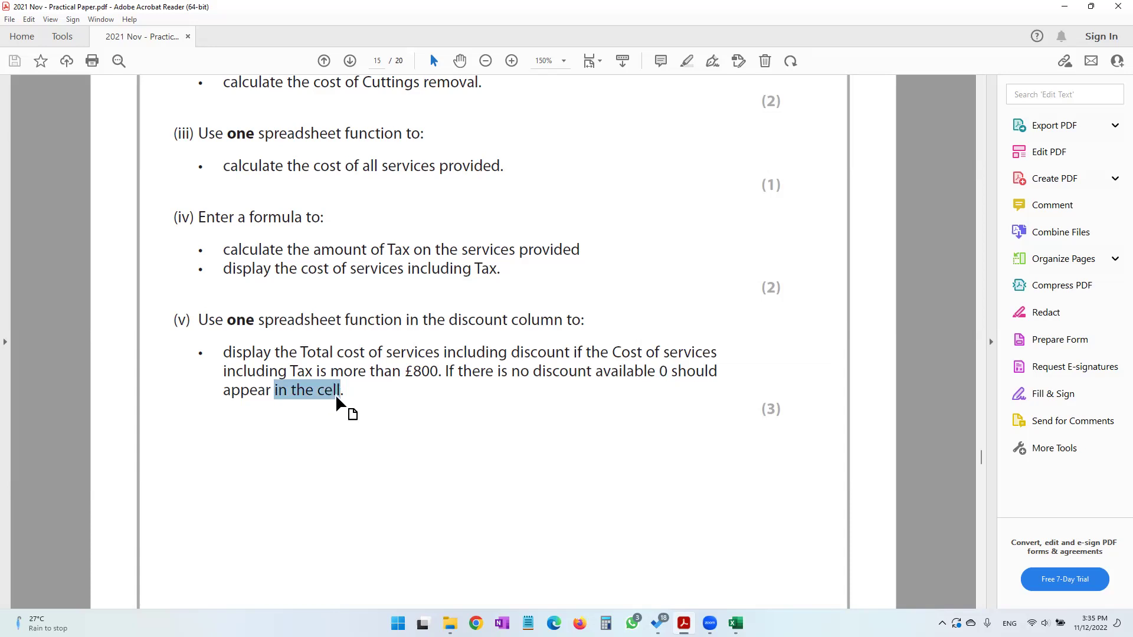
{"action": "left_click", "coordinate": [1062, 8]}
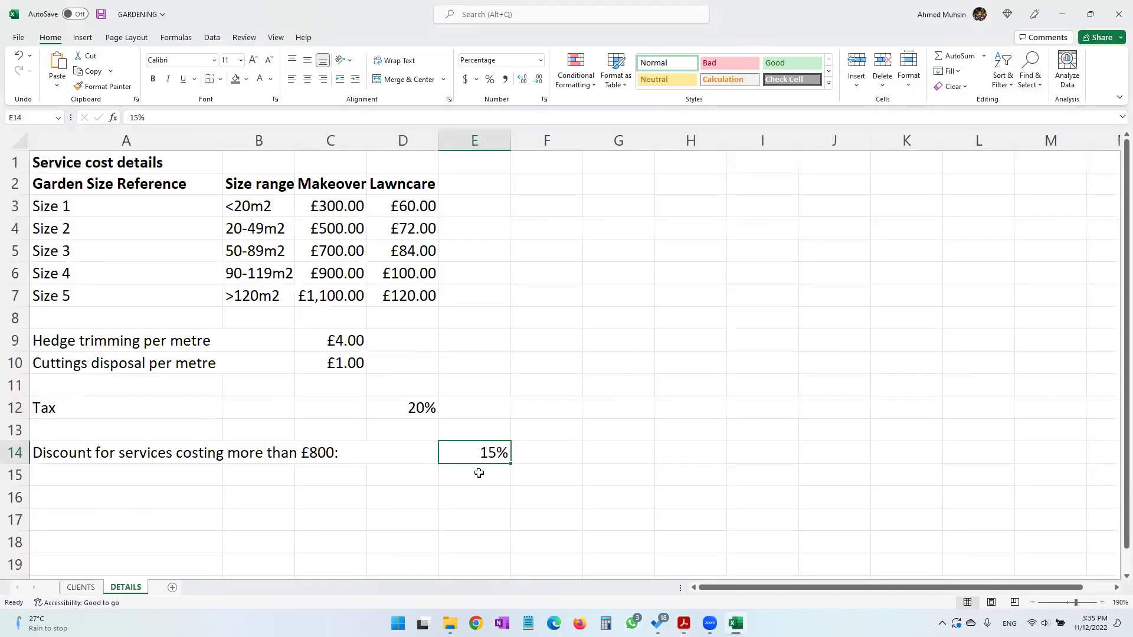
Step: Examine the cost of services including Tax in F10 and the discount total cell F11 on the CLIENTS worksheet
{"action": "left_click", "coordinate": [72, 590]}
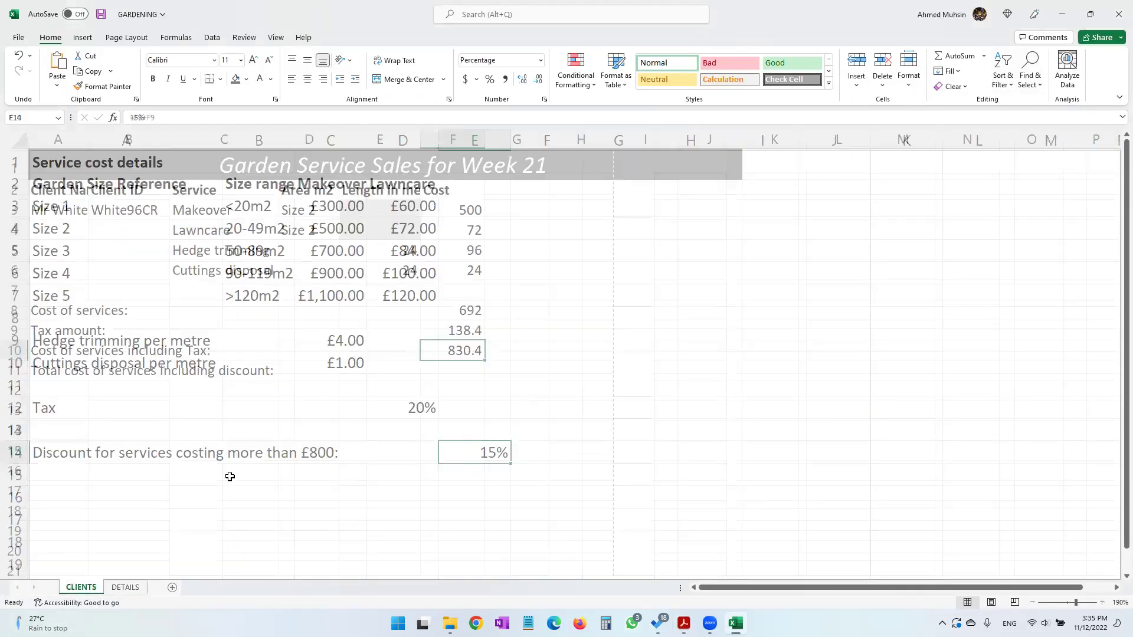
{"action": "left_click", "coordinate": [461, 372]}
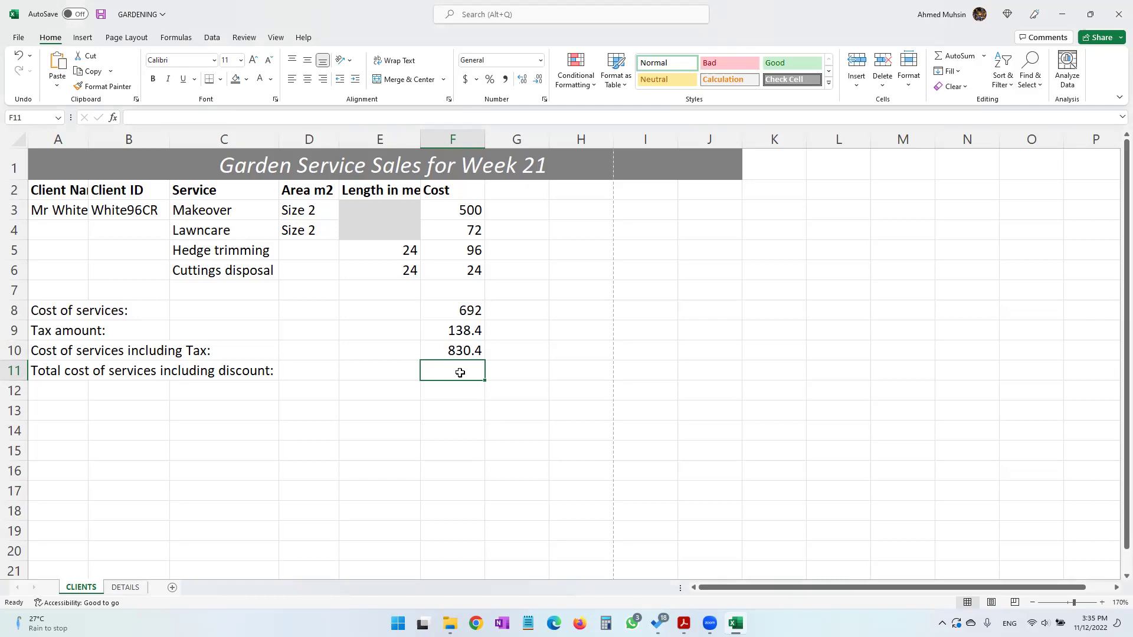
{"action": "left_click", "coordinate": [462, 353]}
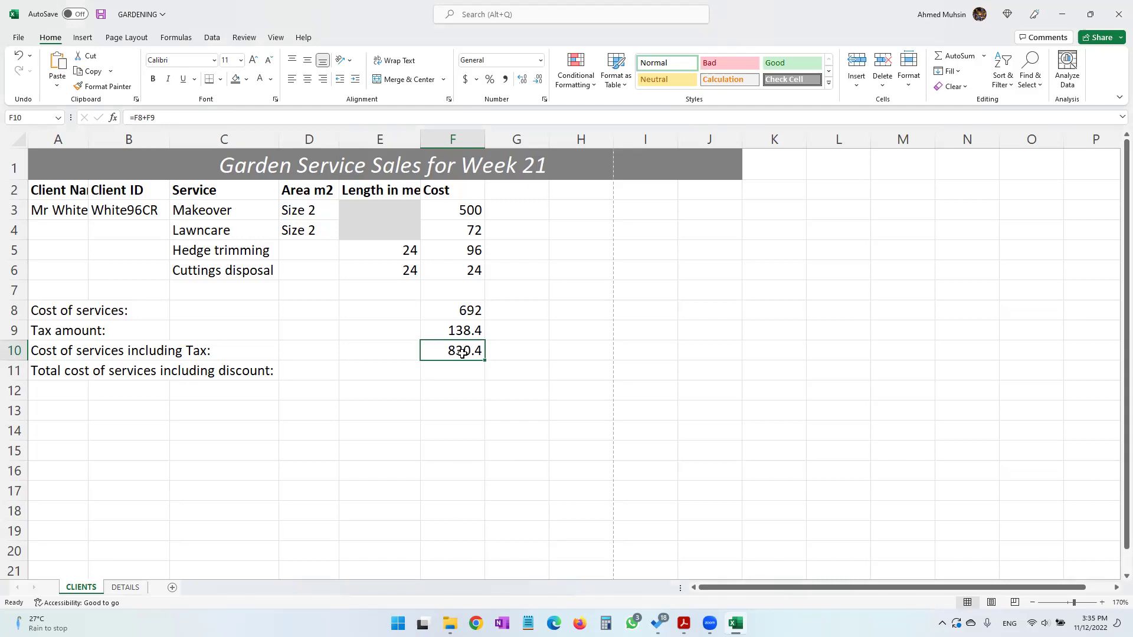
{"action": "left_click", "coordinate": [461, 370]}
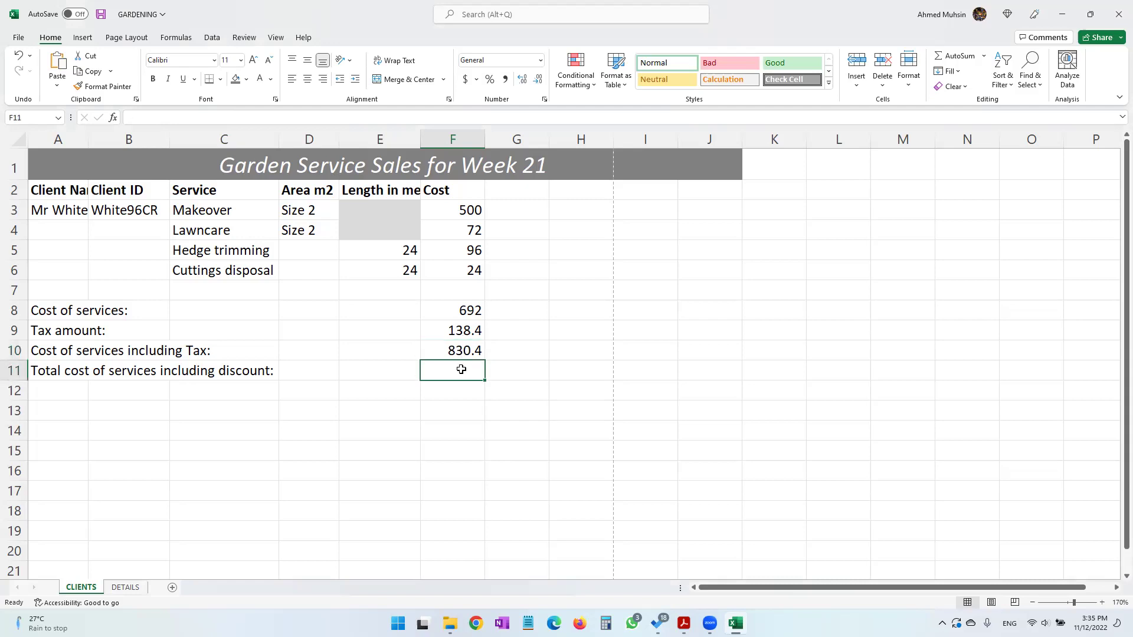
{"action": "left_click", "coordinate": [462, 352]}
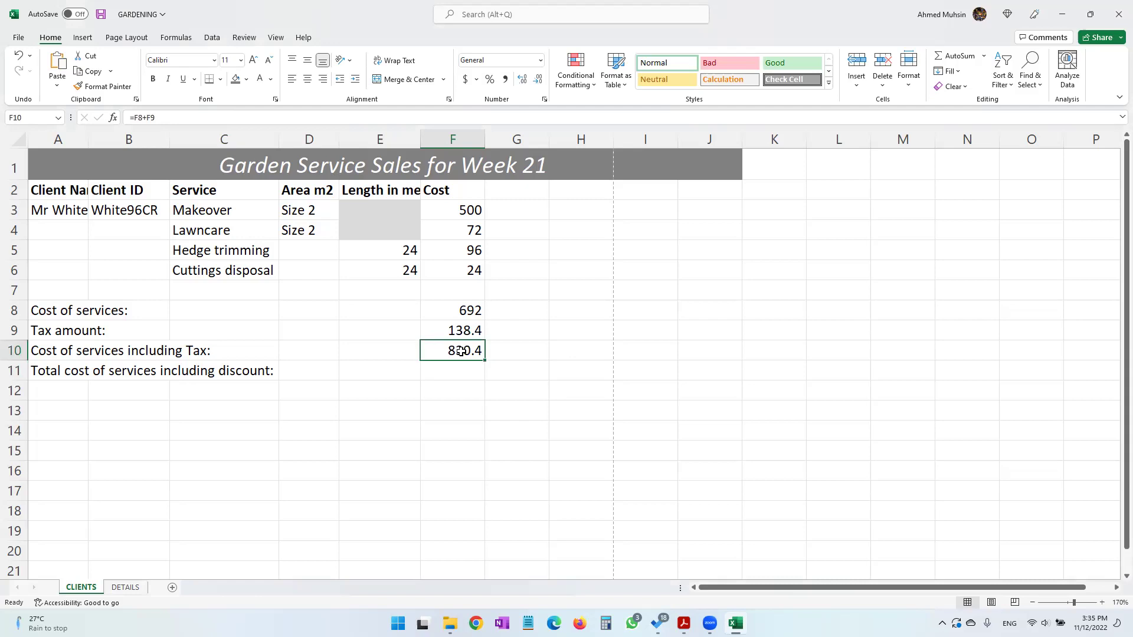
{"action": "left_click", "coordinate": [450, 365]}
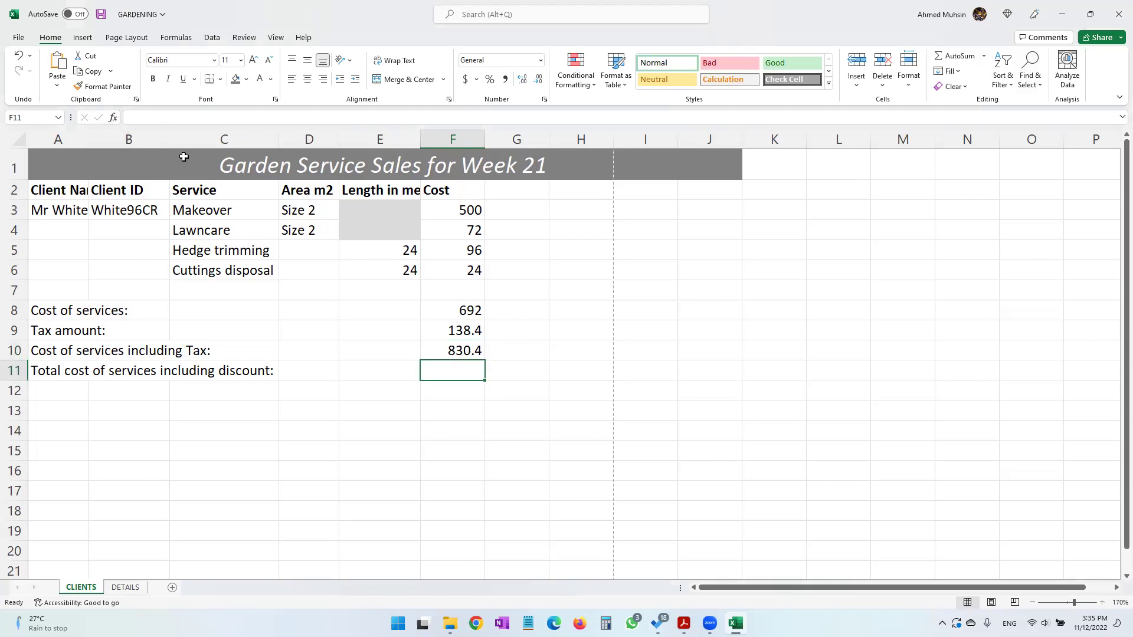
Step: Recheck the spreadsheet function wording of task (v) in the practical paper and compare it with cell F10 in Excel
{"action": "left_click", "coordinate": [684, 623]}
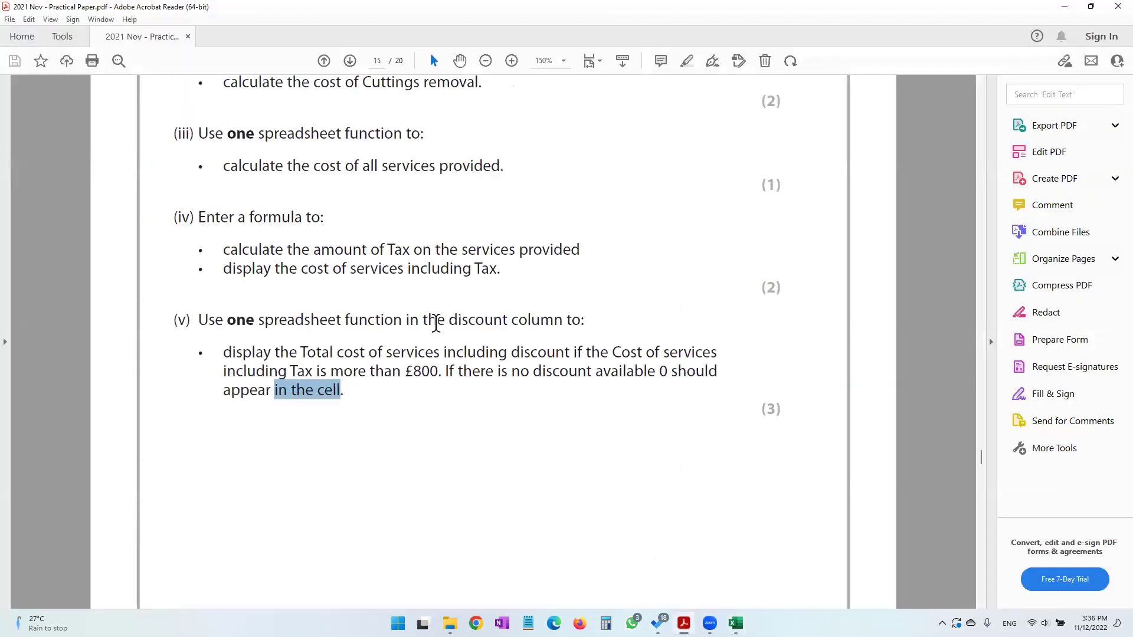
{"action": "left_click_drag", "start_coordinate": [362, 321], "coordinate": [398, 330]}
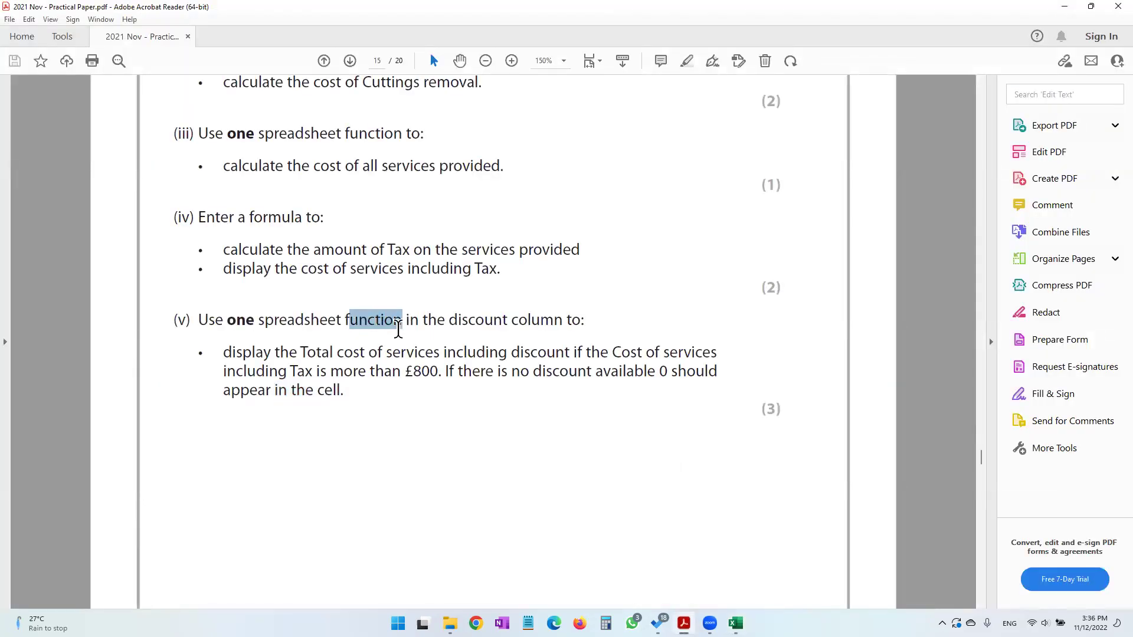
{"action": "key", "text": "alt+Tab"}
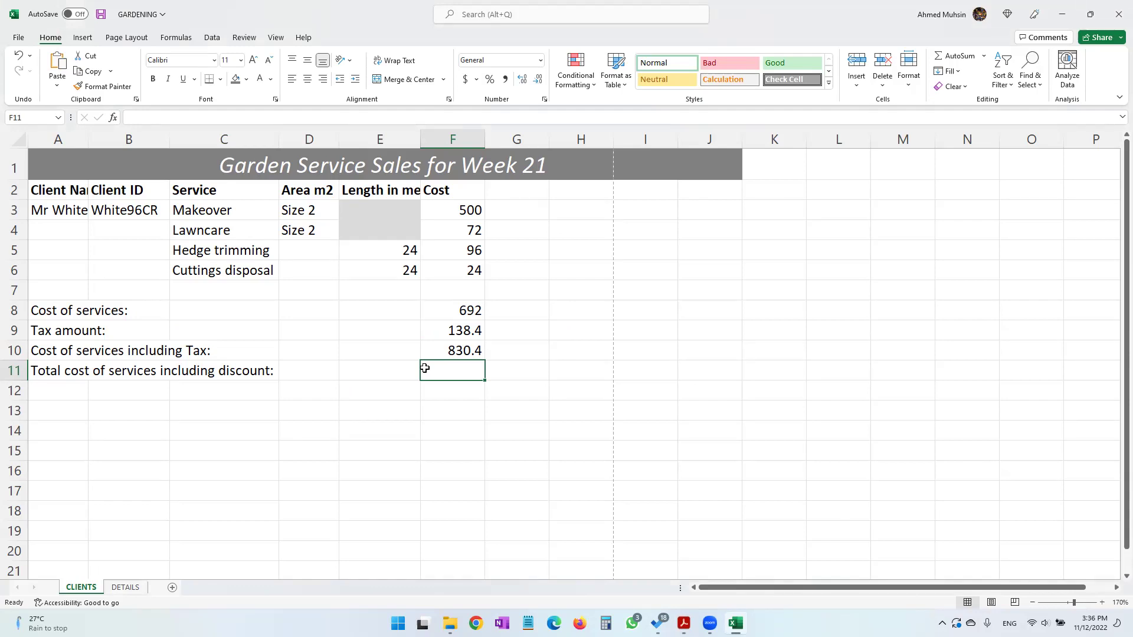
{"action": "left_click", "coordinate": [466, 351]}
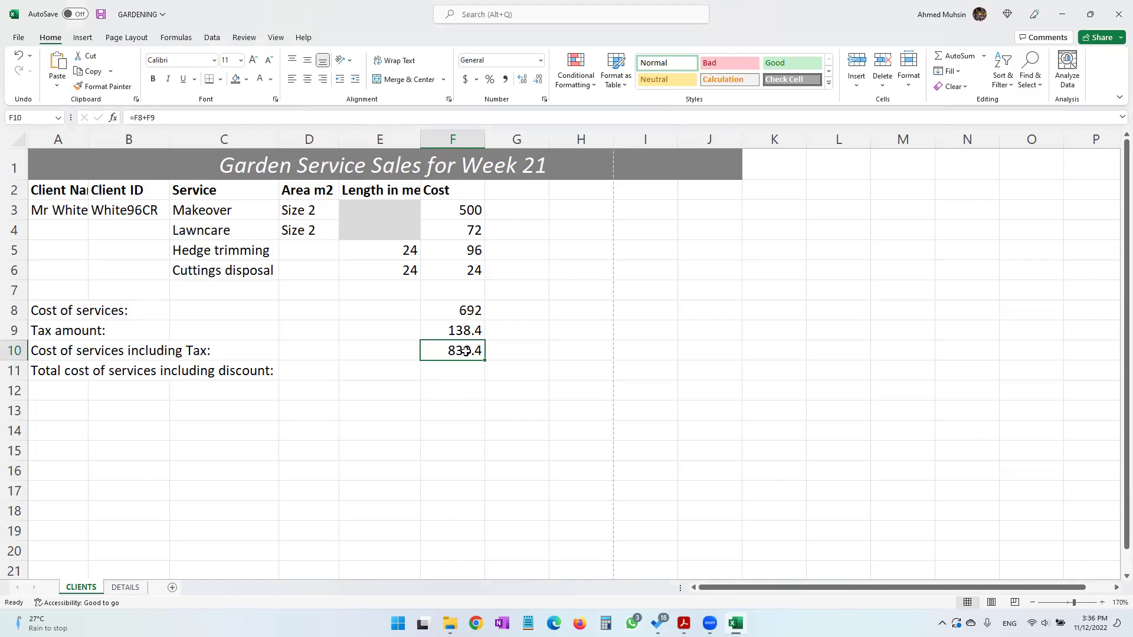
Step: Search for the IF function and insert it in F11 for the total cost of services including discount
{"action": "left_click", "coordinate": [445, 370]}
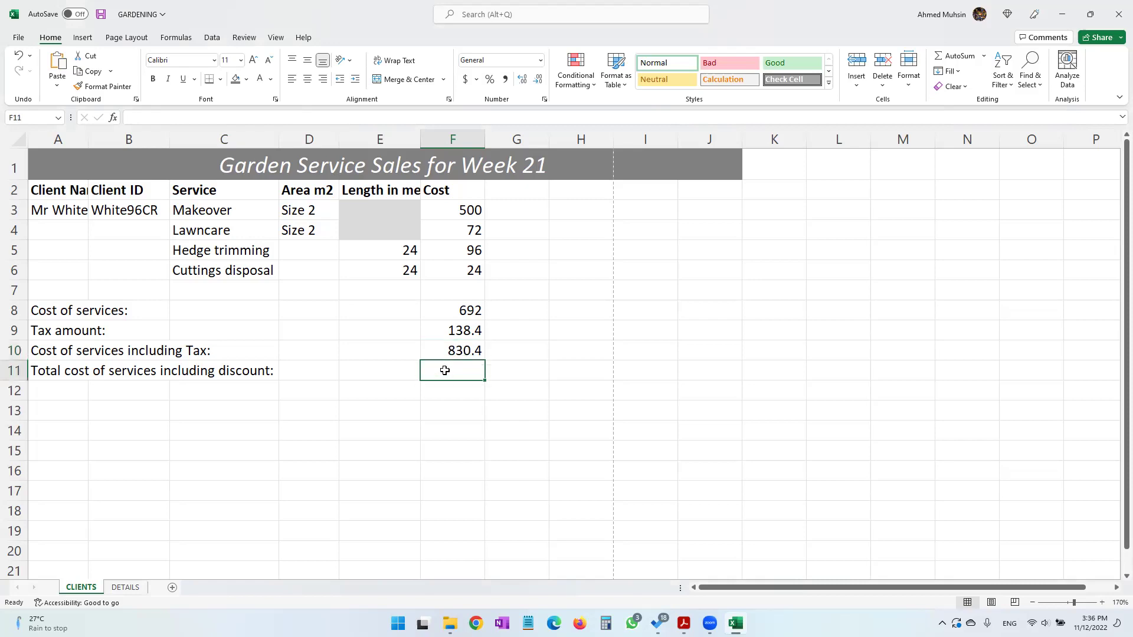
{"action": "left_click", "coordinate": [113, 119]}
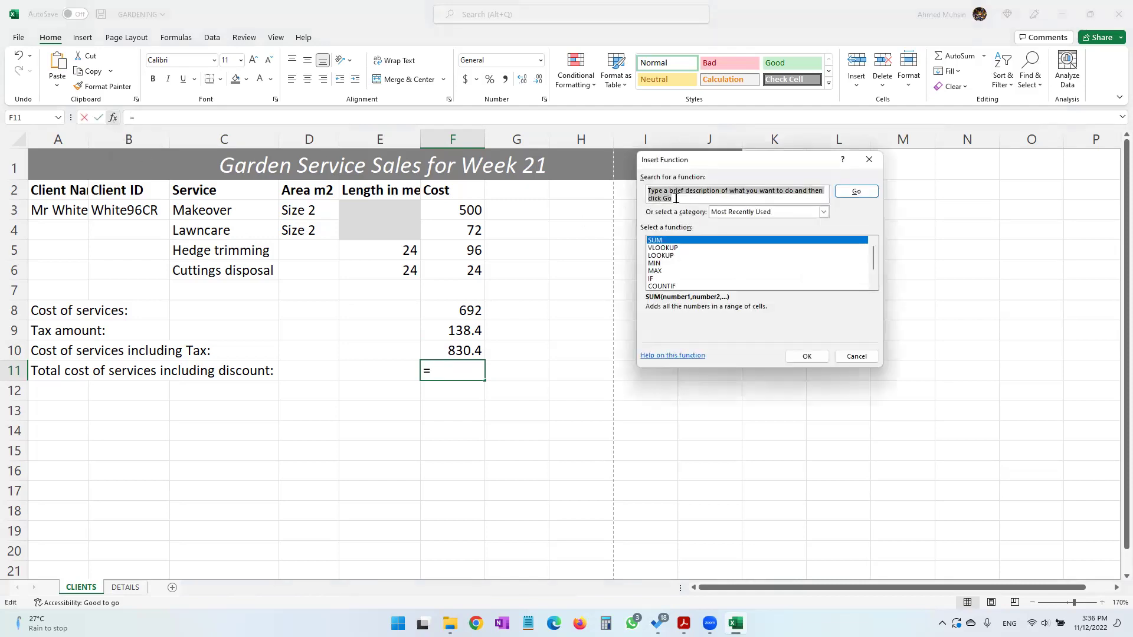
{"action": "type", "text": "if"}
{"action": "left_click", "coordinate": [869, 189]}
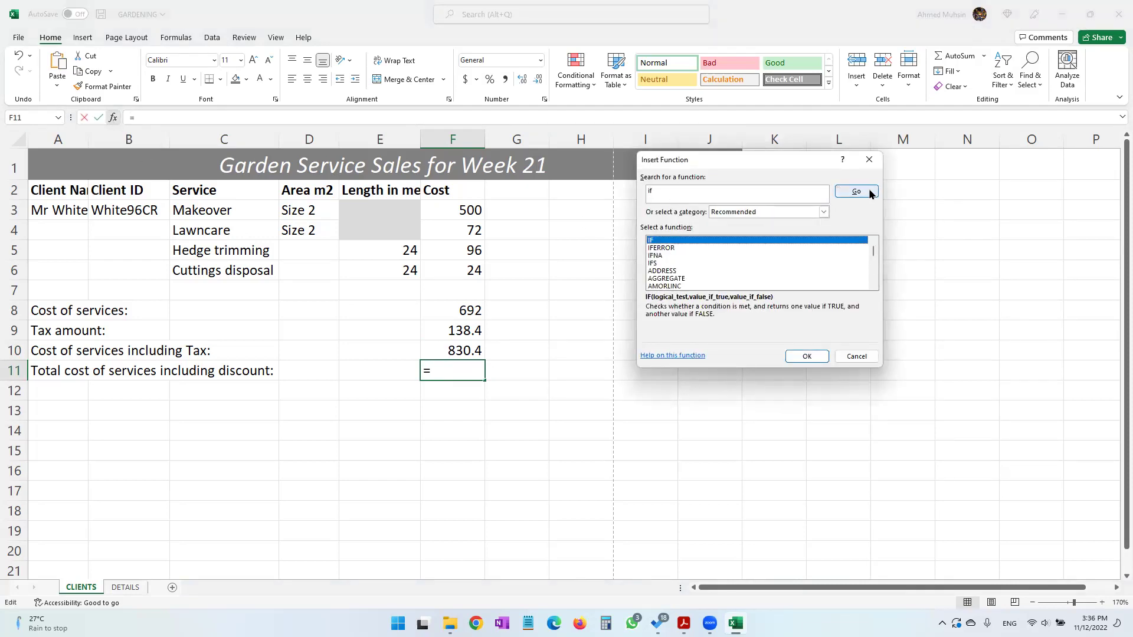
{"action": "double_click", "coordinate": [781, 241]}
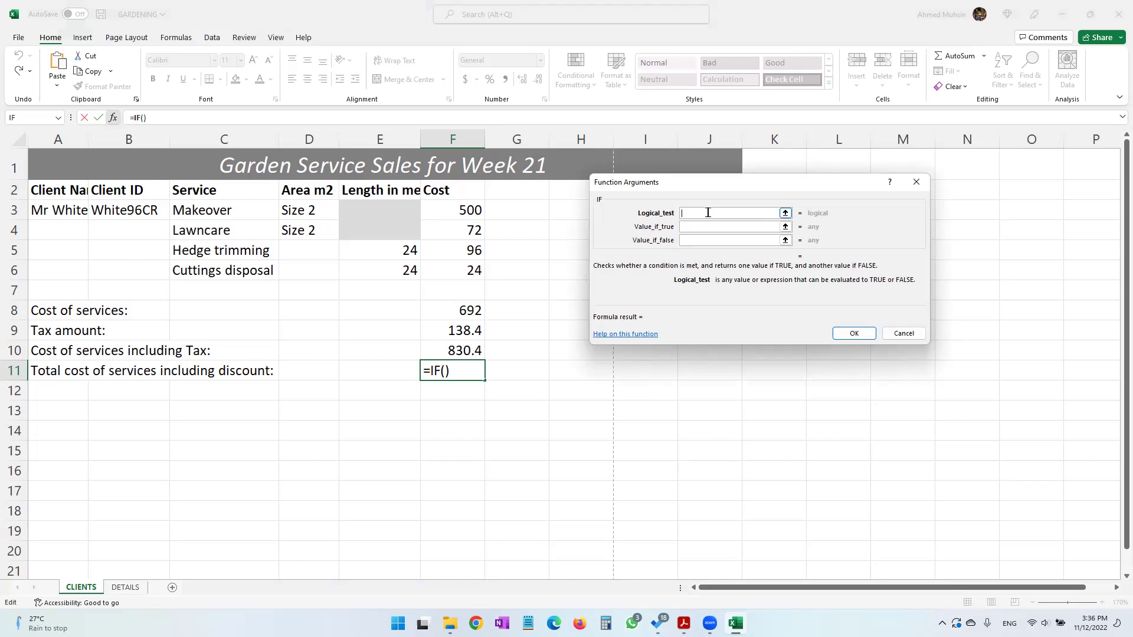
Step: Set the IF function's logical test to F10>800
{"action": "left_click", "coordinate": [446, 352]}
{"action": "left_click", "coordinate": [697, 214]}
{"action": "type", "text": ">800"}
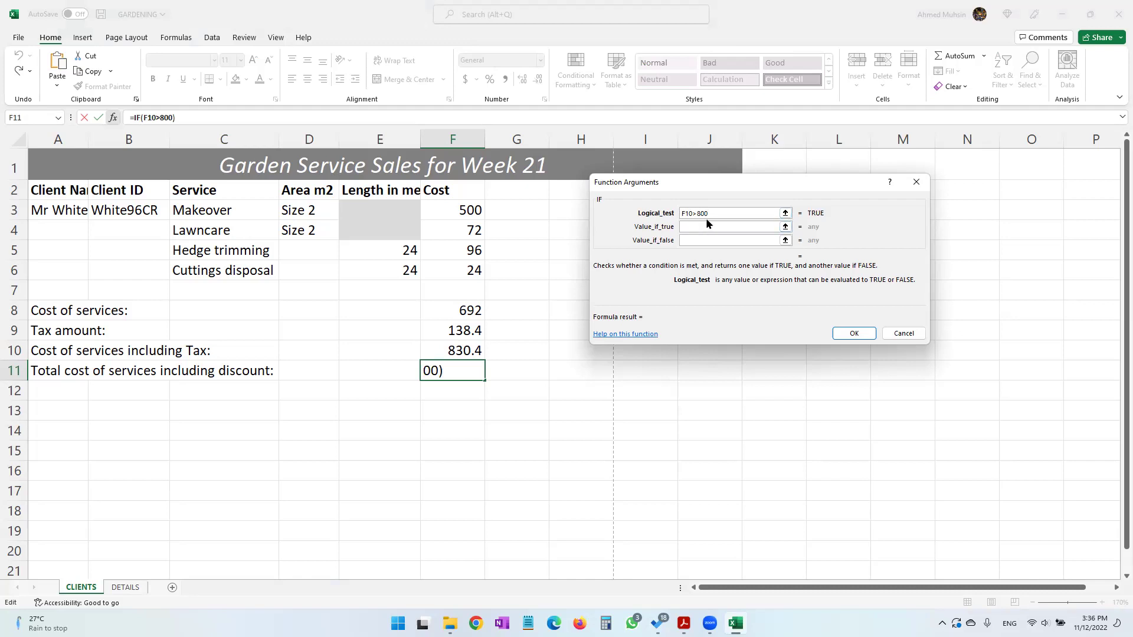
Step: Set the IF function's value if true to F10-(F10*DETAILS!E14), taking the discount rate from the DETAILS worksheet
{"action": "left_click", "coordinate": [705, 226]}
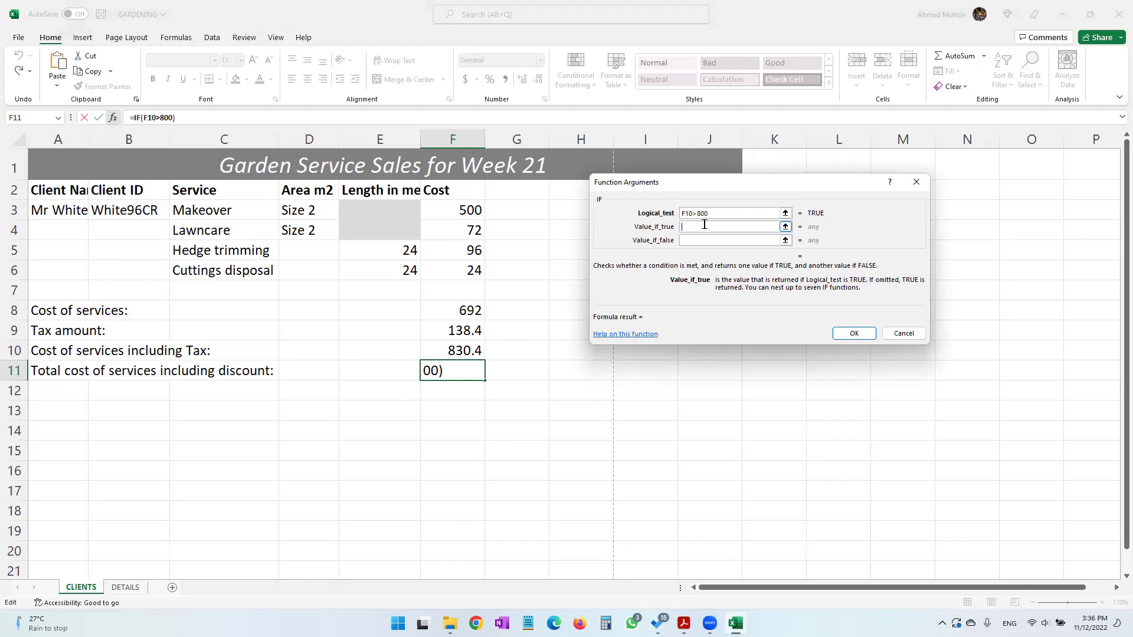
{"action": "left_click", "coordinate": [452, 351]}
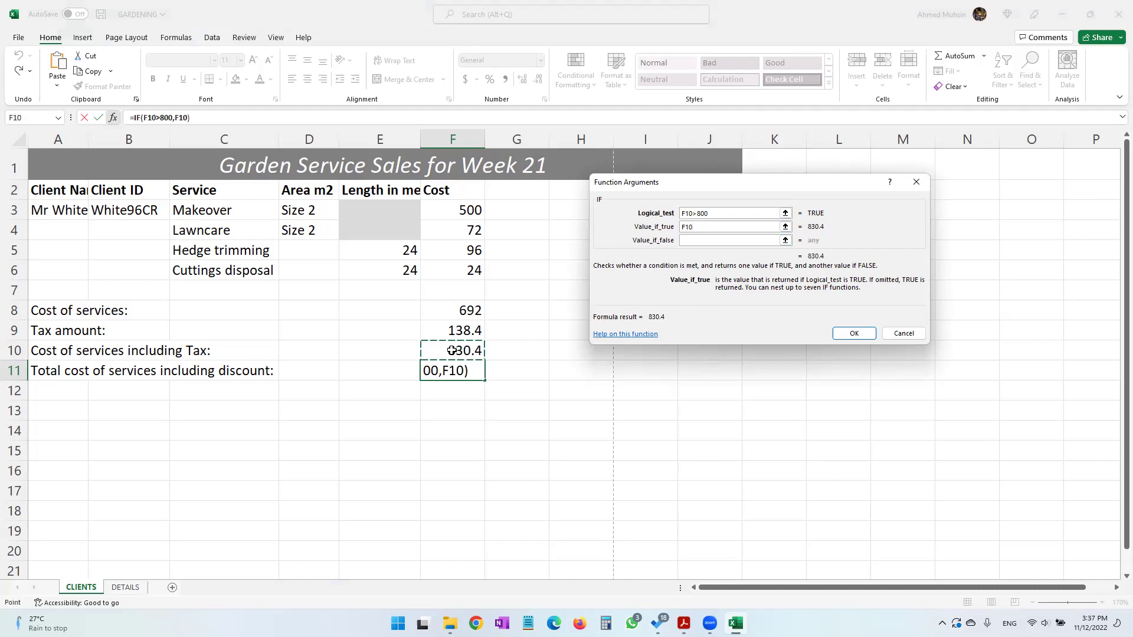
{"action": "type", "text": "-("}
{"action": "left_click", "coordinate": [452, 351]}
{"action": "type", "text": "*"}
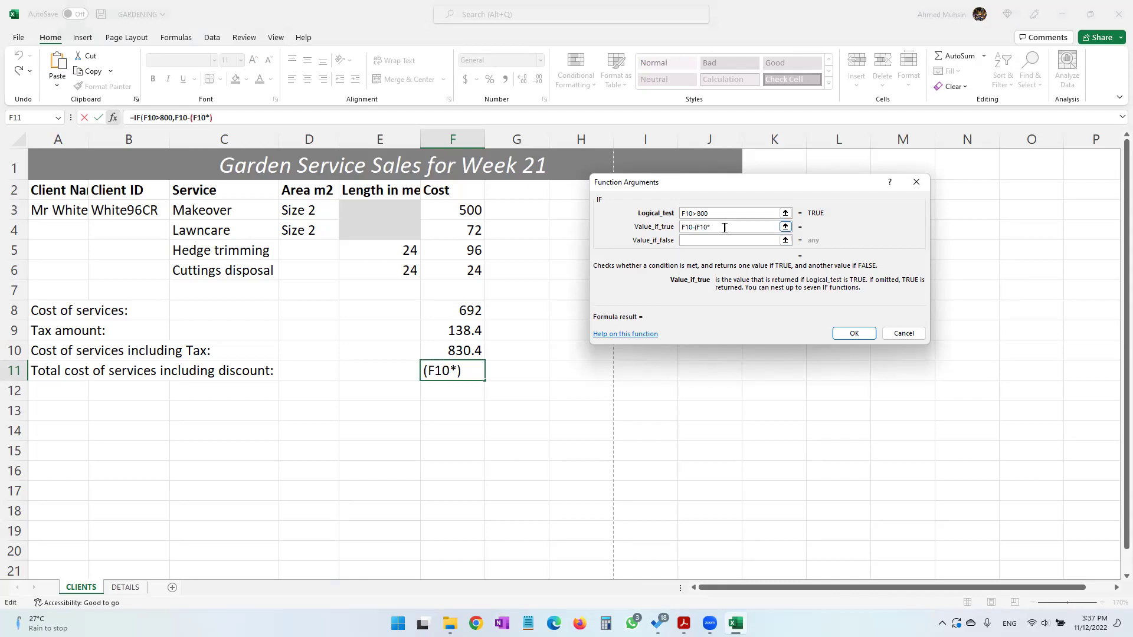
{"action": "left_click", "coordinate": [141, 587]}
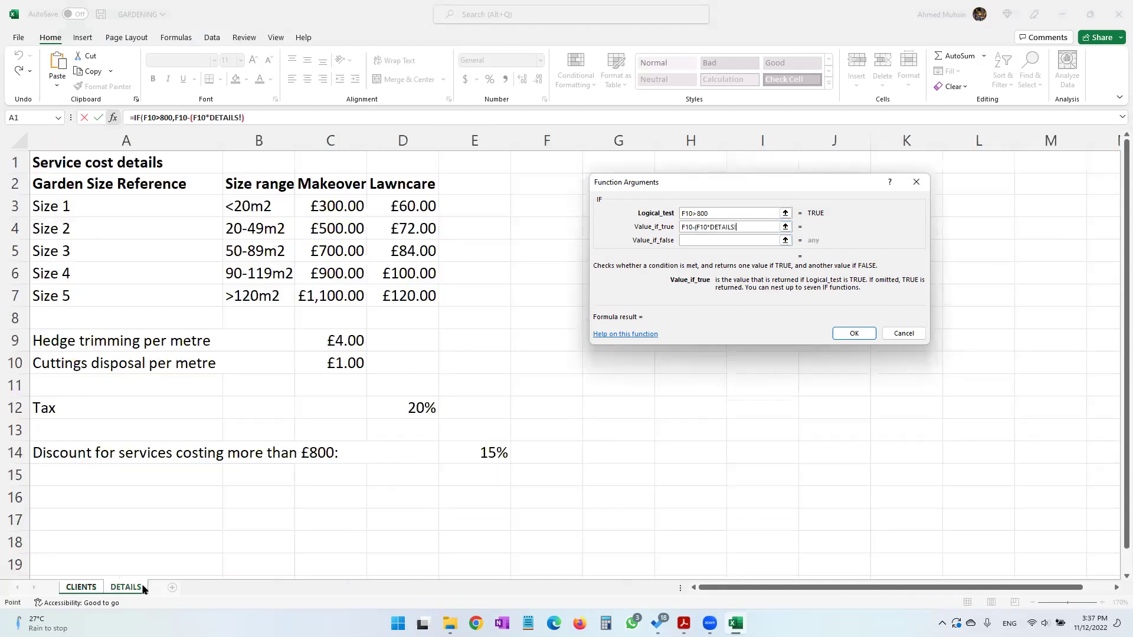
{"action": "left_click", "coordinate": [488, 457]}
{"action": "left_click", "coordinate": [757, 226]}
{"action": "type", "text": ")"}
Step: Set the IF function's value if false to F10-0 and complete the formula in F11
{"action": "left_click", "coordinate": [721, 238]}
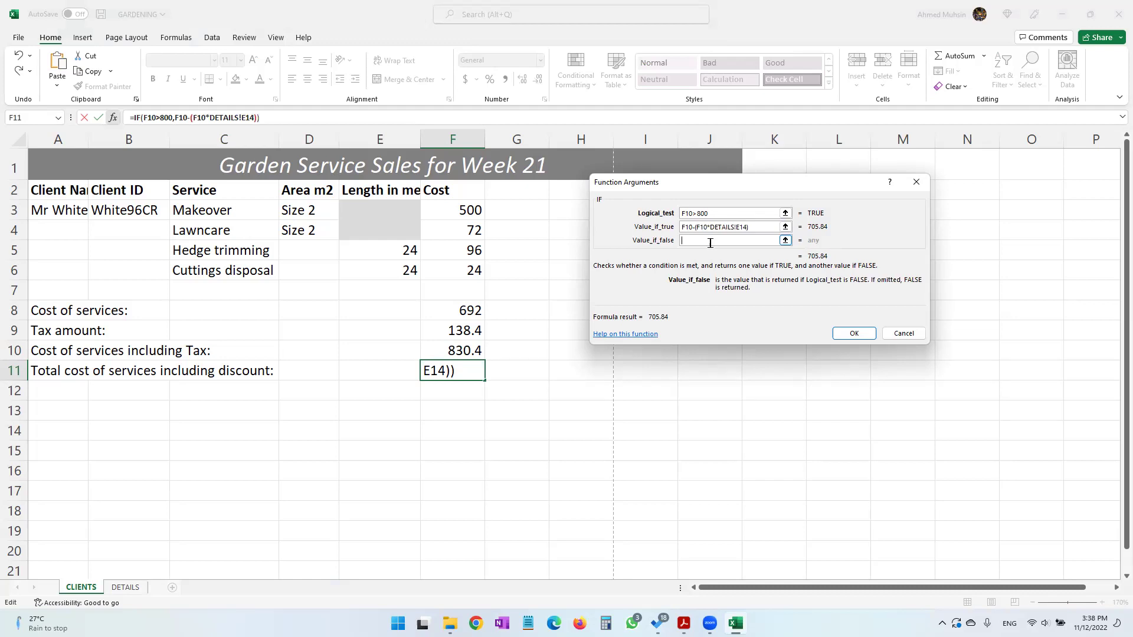
{"action": "left_click", "coordinate": [461, 352]}
{"action": "type", "text": "-0"}
{"action": "left_click", "coordinate": [852, 333]}
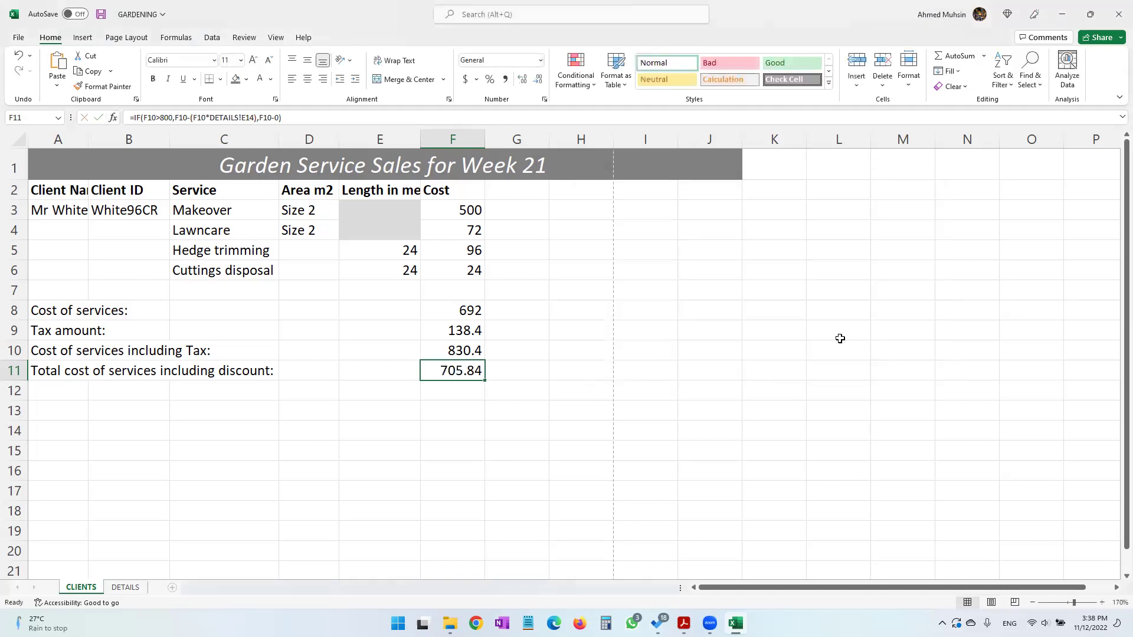
Step: Check F10 and F11 against the last line of task (v) in the practical paper and go on to Task B1c
{"action": "left_click", "coordinate": [461, 350]}
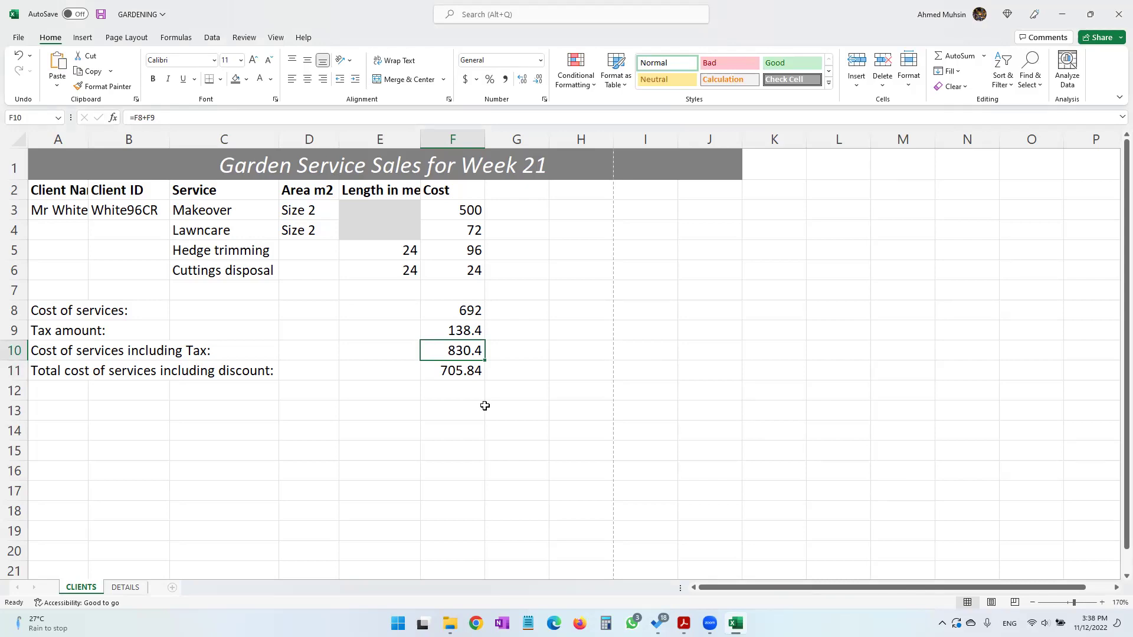
{"action": "left_click", "coordinate": [455, 373]}
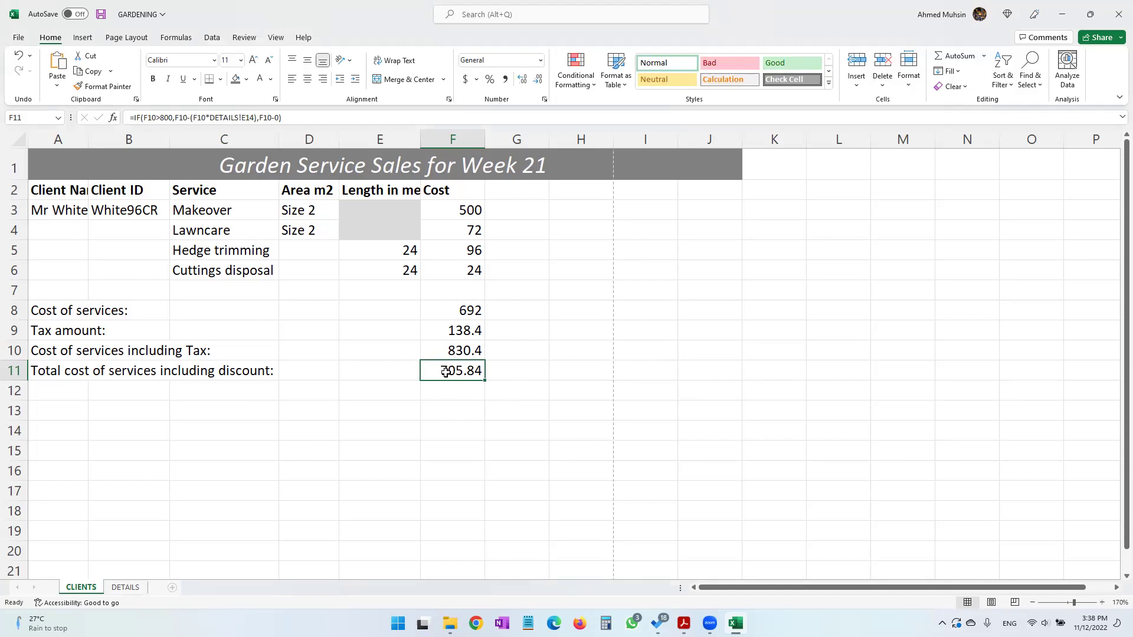
{"action": "mouse_move", "coordinate": [684, 623]}
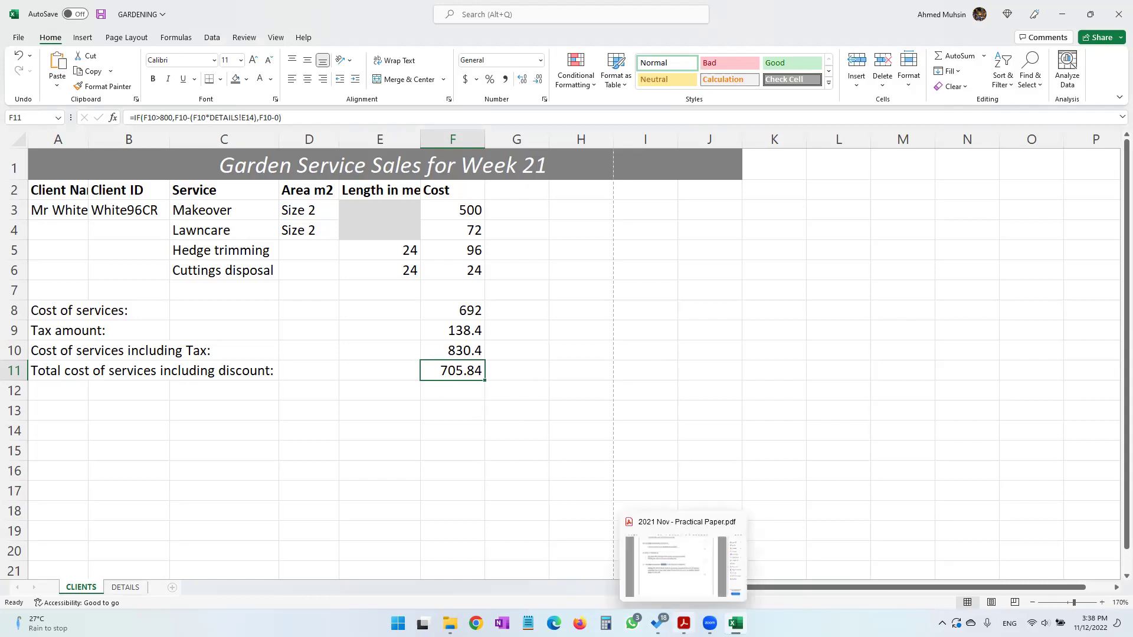
{"action": "left_click", "coordinate": [669, 595]}
{"action": "left_click_drag", "start_coordinate": [224, 390], "coordinate": [388, 409]}
{"action": "scroll", "coordinate": [388, 416], "scroll_direction": "down", "scroll_amount": 10}
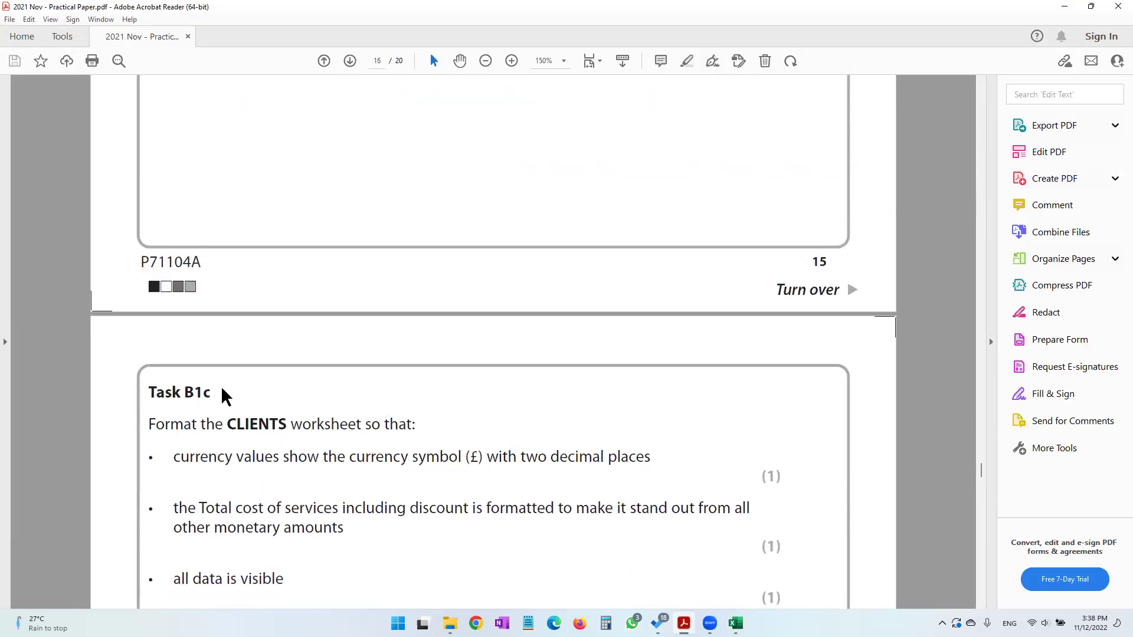
Step: Read Task B1c's instruction to format the CLIENTS worksheet's currency values with the £ symbol and two decimal places
{"action": "scroll", "coordinate": [312, 381], "scroll_direction": "down", "scroll_amount": 4}
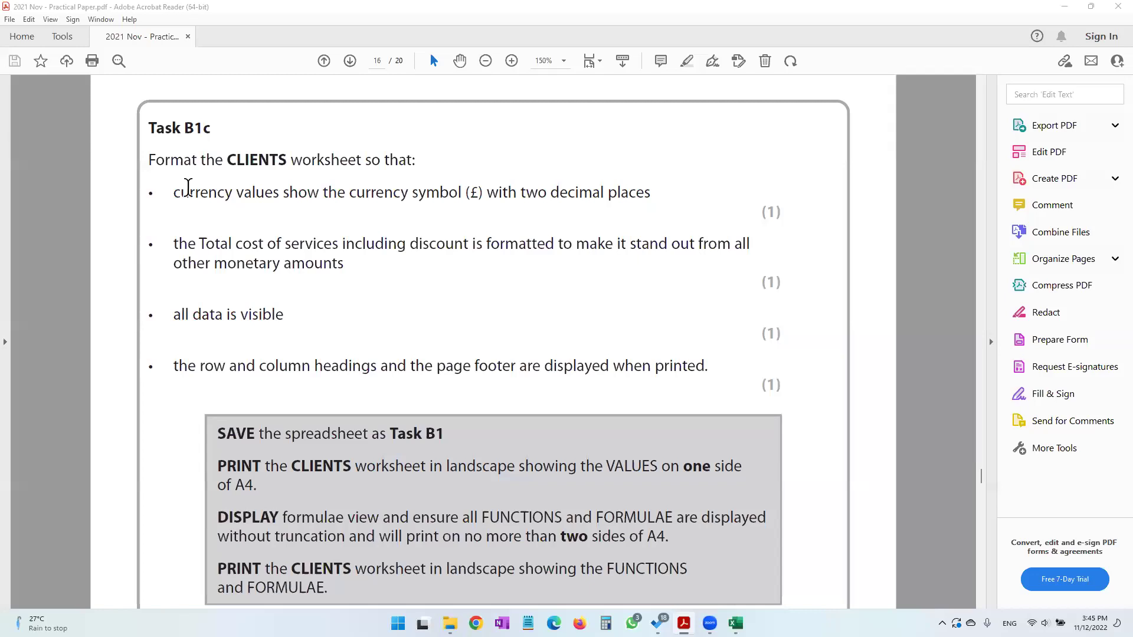
{"action": "left_click_drag", "start_coordinate": [187, 169], "coordinate": [407, 171]}
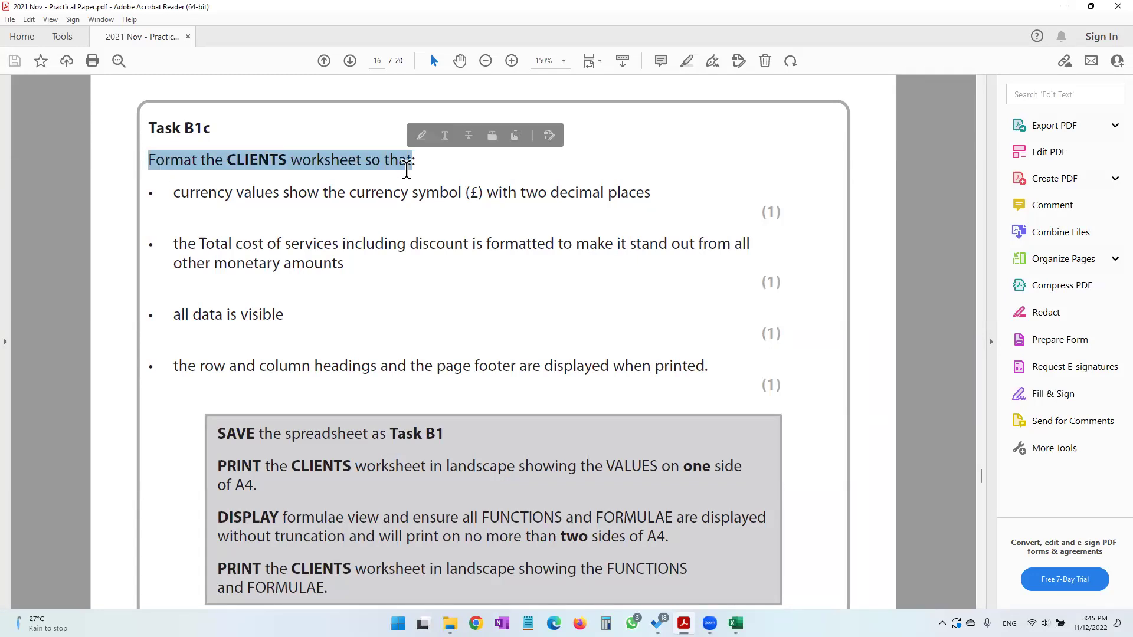
{"action": "left_click_drag", "start_coordinate": [283, 194], "coordinate": [648, 200]}
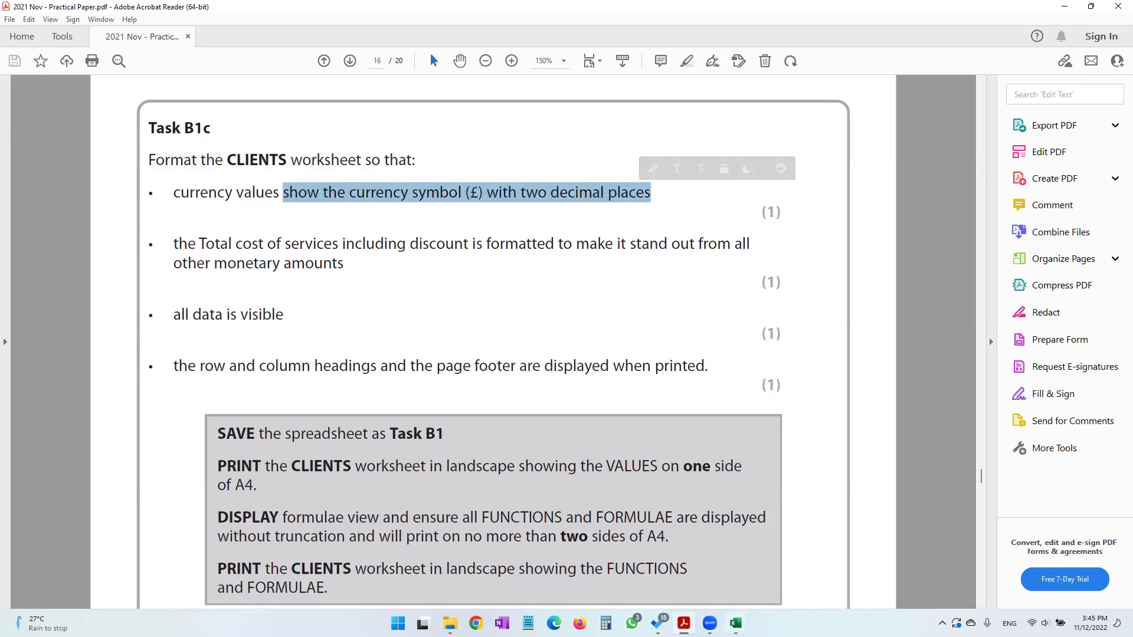
Step: Back in the GARDENING workbook in Excel, format F3:F11 as Currency with two decimal places and the £ English (United Kingdom) symbol
{"action": "left_click", "coordinate": [735, 623]}
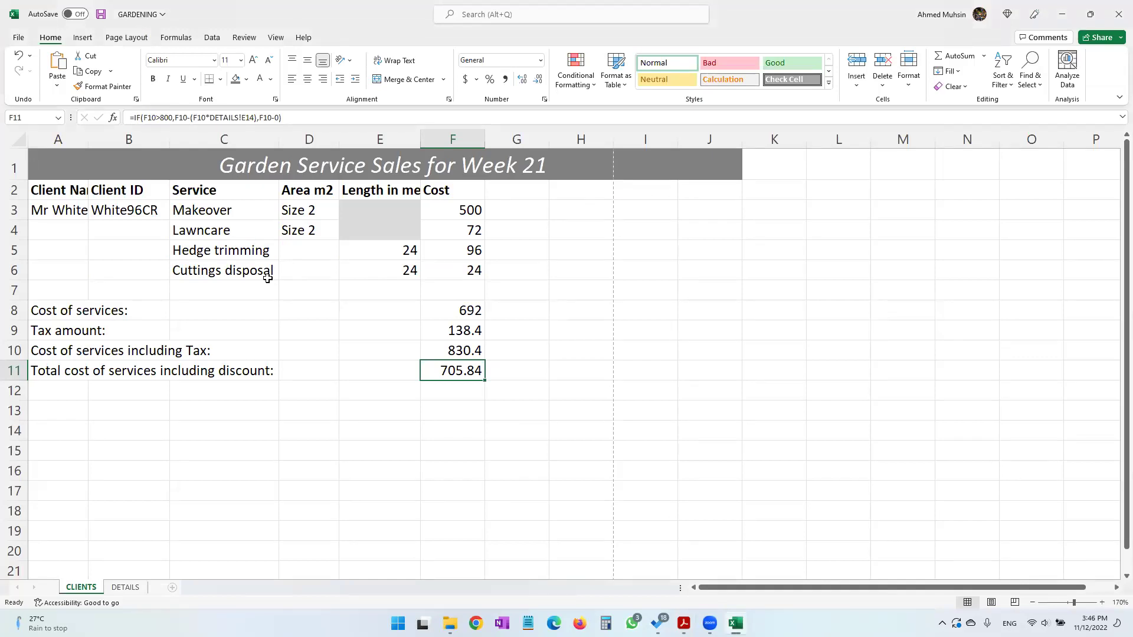
{"action": "left_click", "coordinate": [451, 218]}
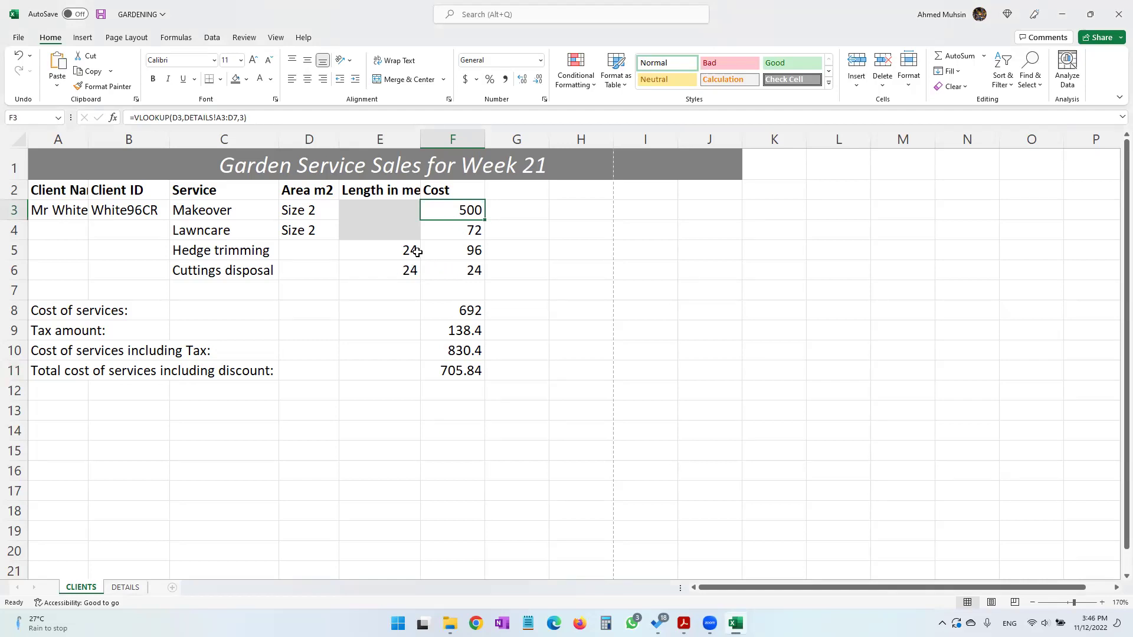
{"action": "left_click_drag", "start_coordinate": [461, 221], "coordinate": [463, 374]}
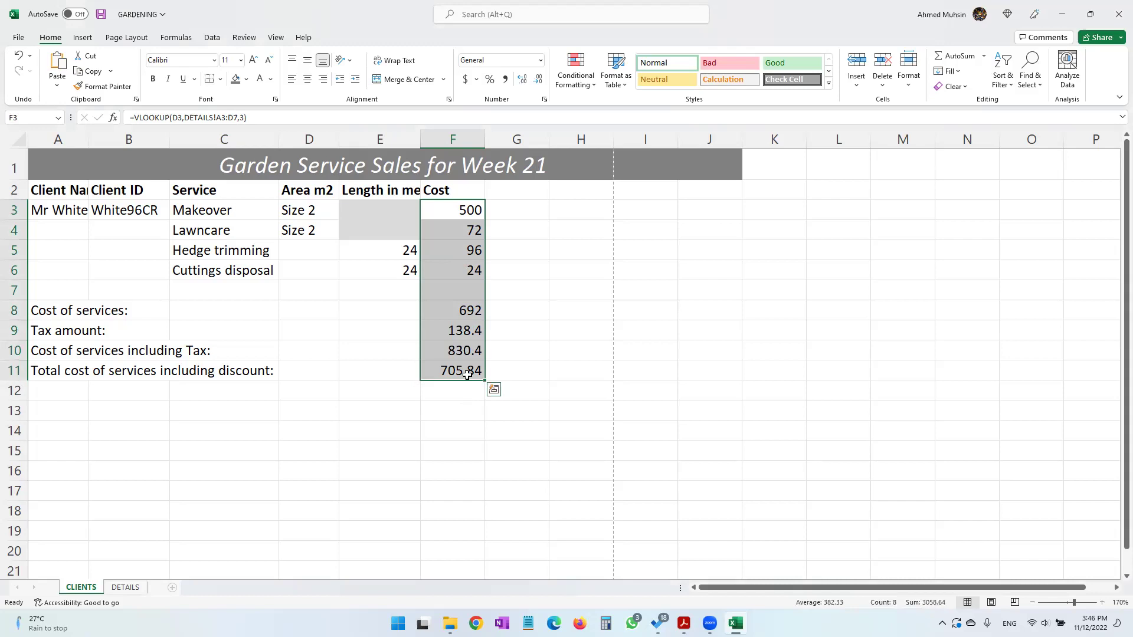
{"action": "left_click", "coordinate": [476, 79]}
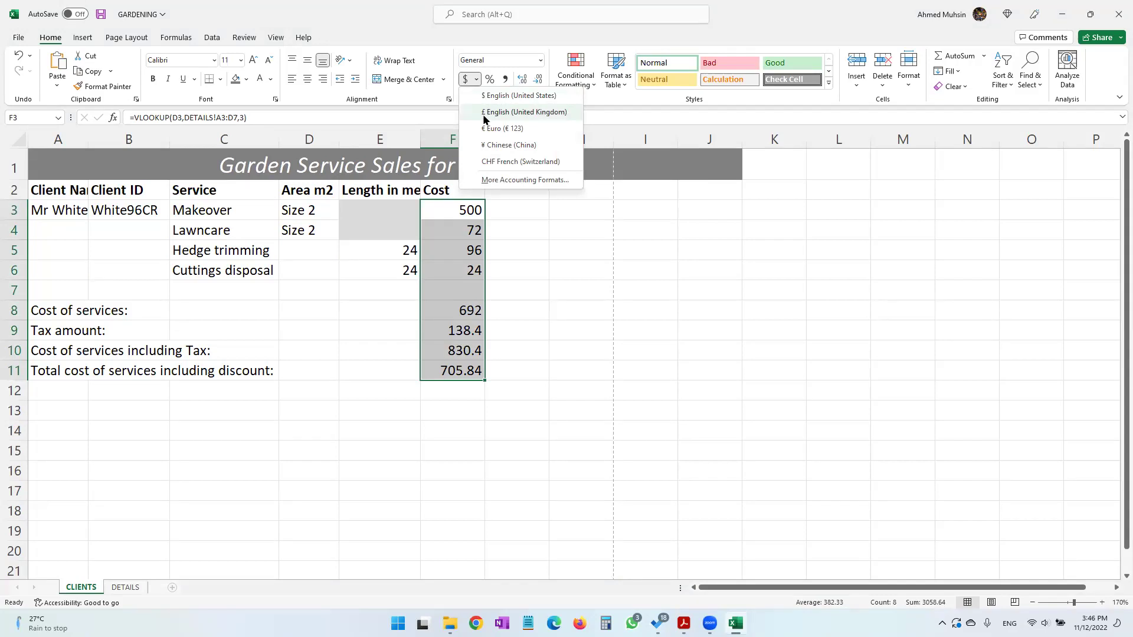
{"action": "key", "text": "Escape"}
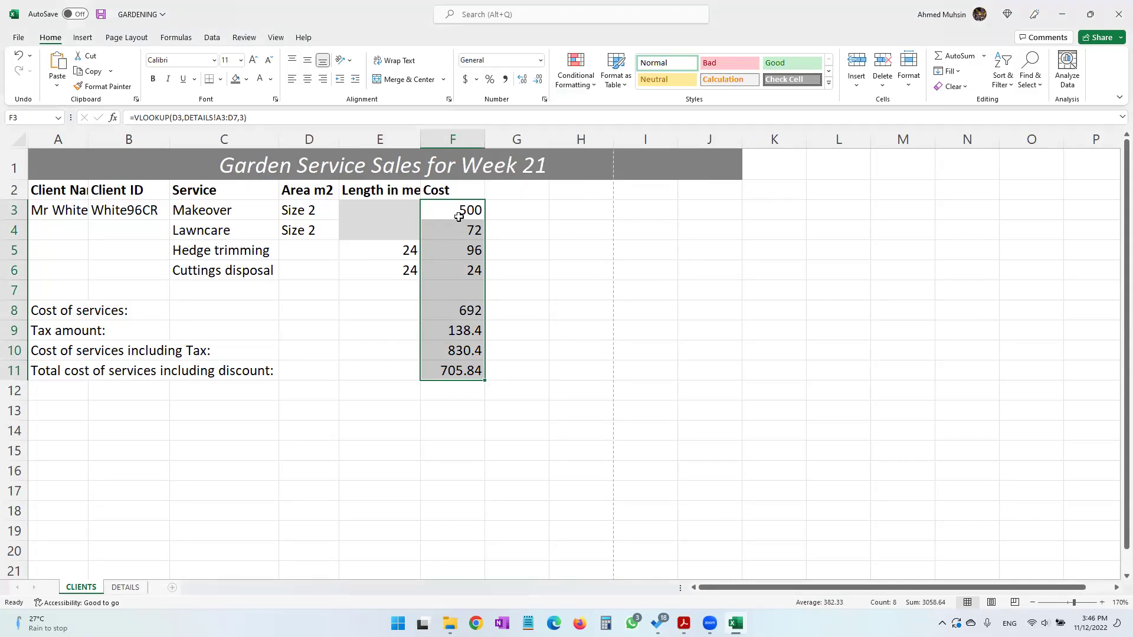
{"action": "right_click", "coordinate": [459, 217]}
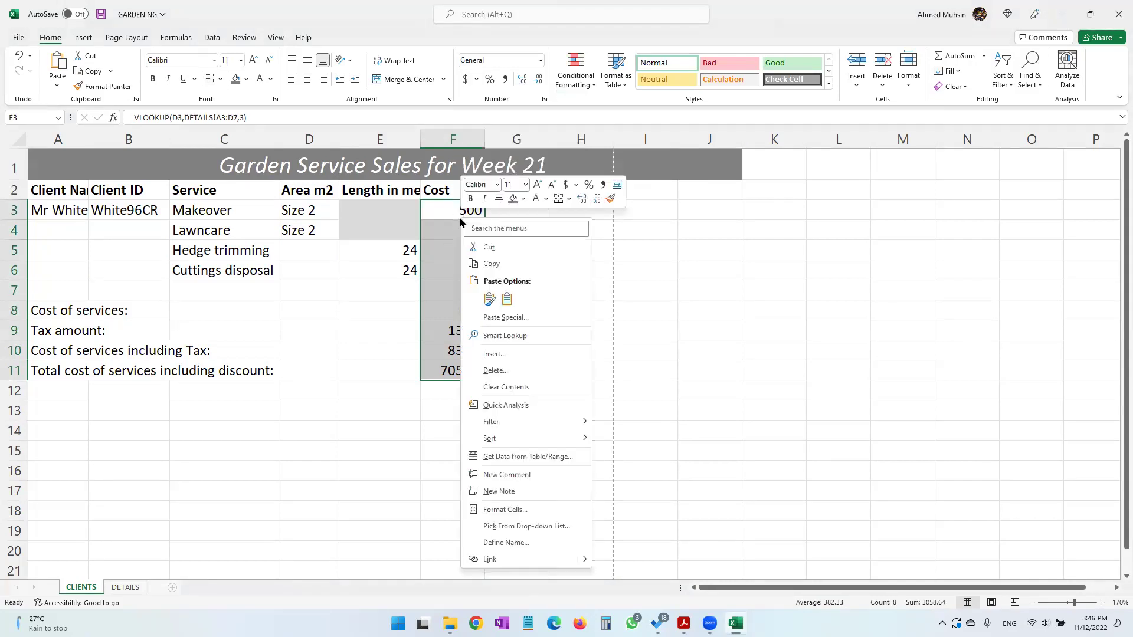
{"action": "left_click", "coordinate": [505, 509]}
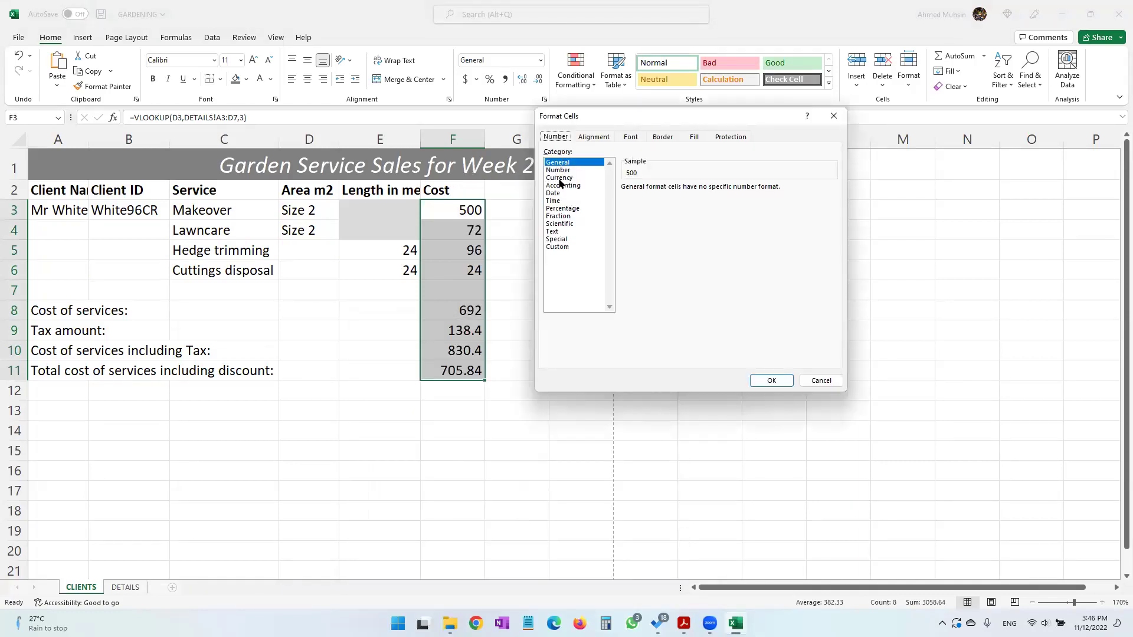
{"action": "left_click", "coordinate": [561, 181]}
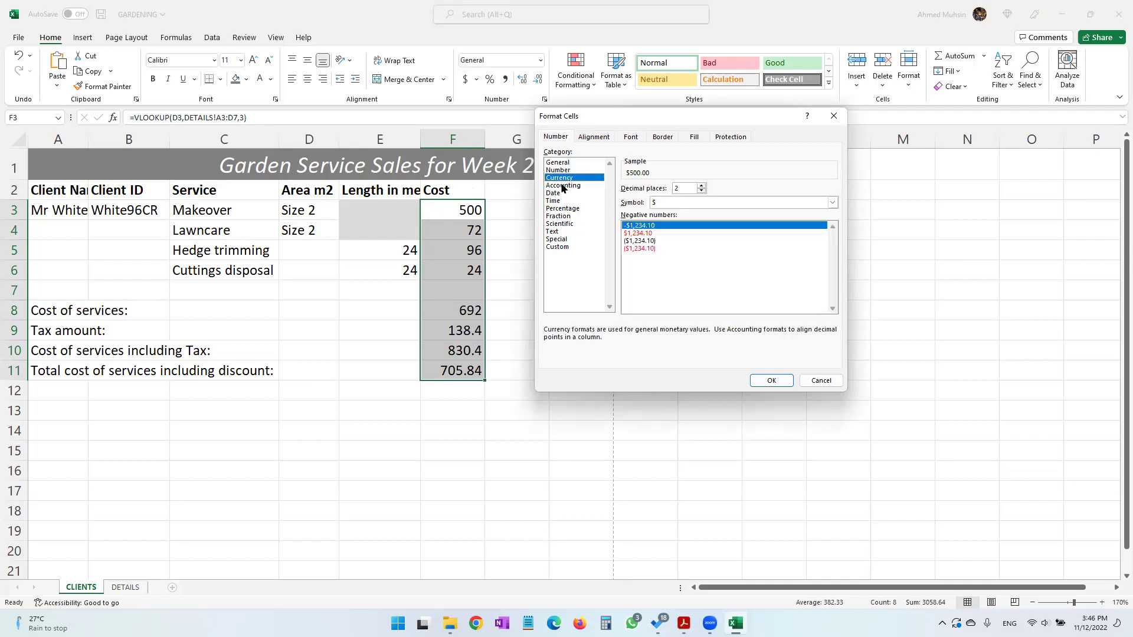
{"action": "left_click", "coordinate": [696, 204]}
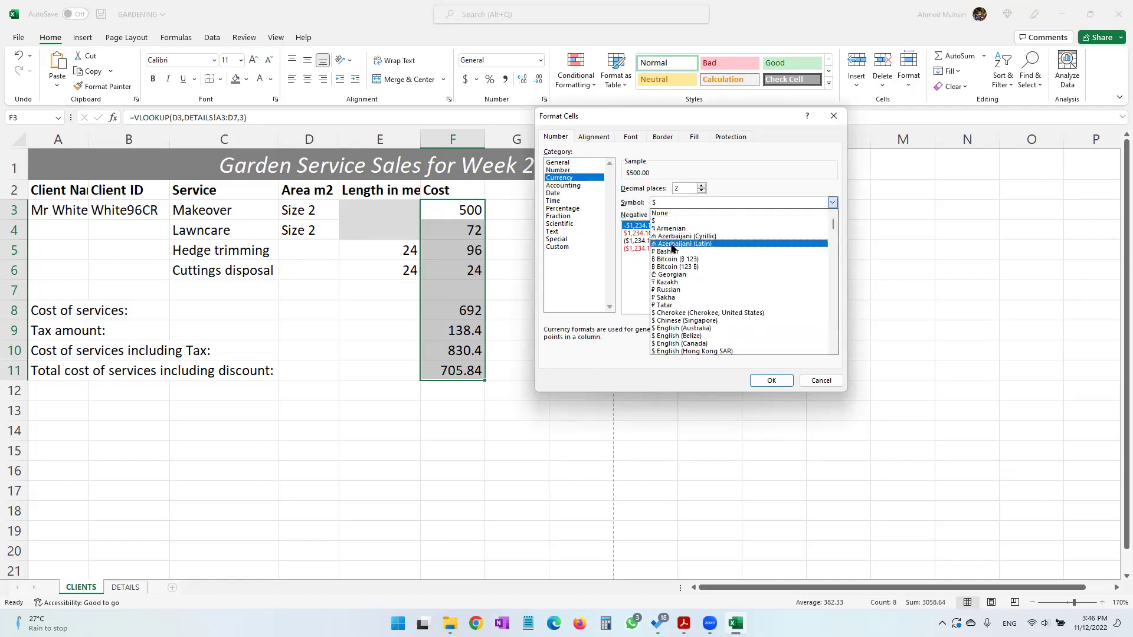
{"action": "scroll", "coordinate": [693, 295], "scroll_direction": "down", "scroll_amount": 4}
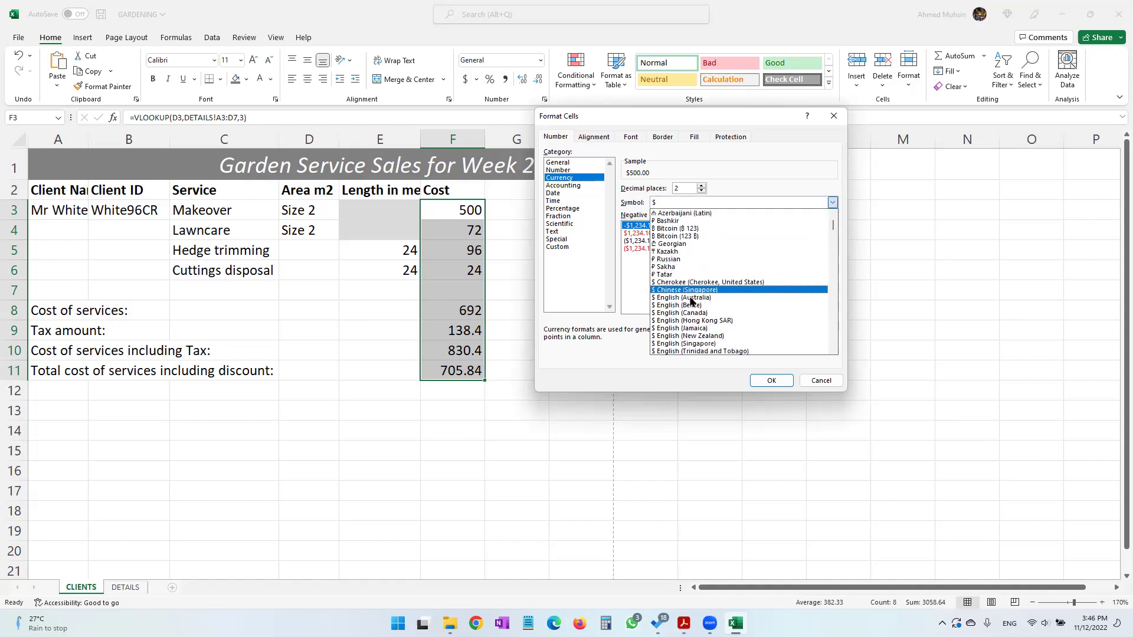
{"action": "scroll", "coordinate": [689, 305], "scroll_direction": "down", "scroll_amount": 7}
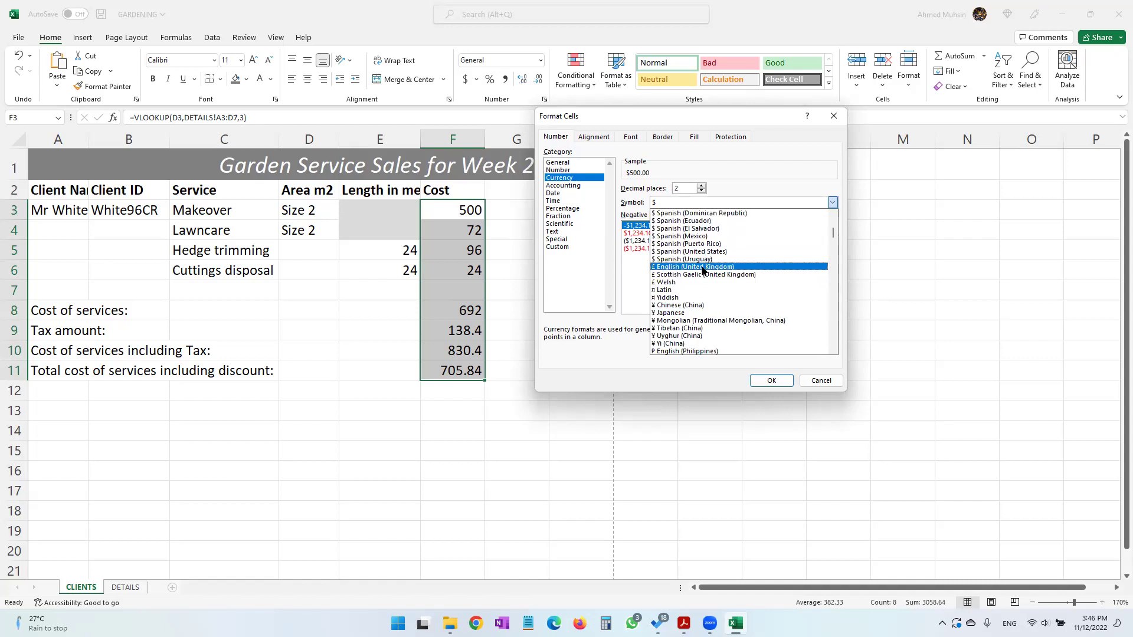
{"action": "left_click", "coordinate": [704, 268]}
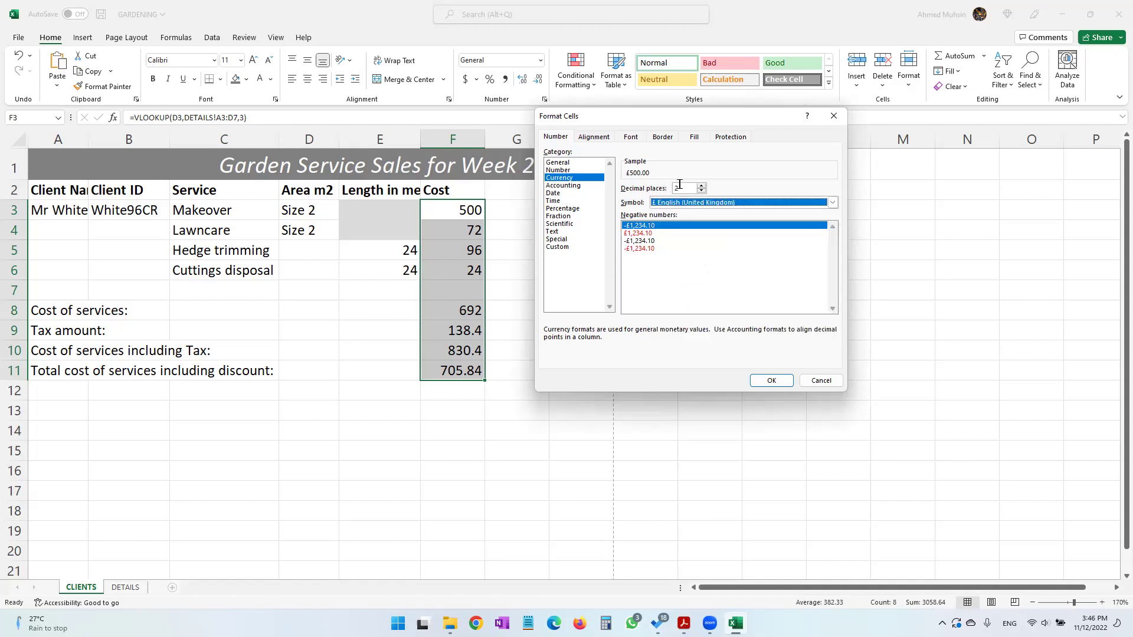
{"action": "left_click", "coordinate": [784, 384]}
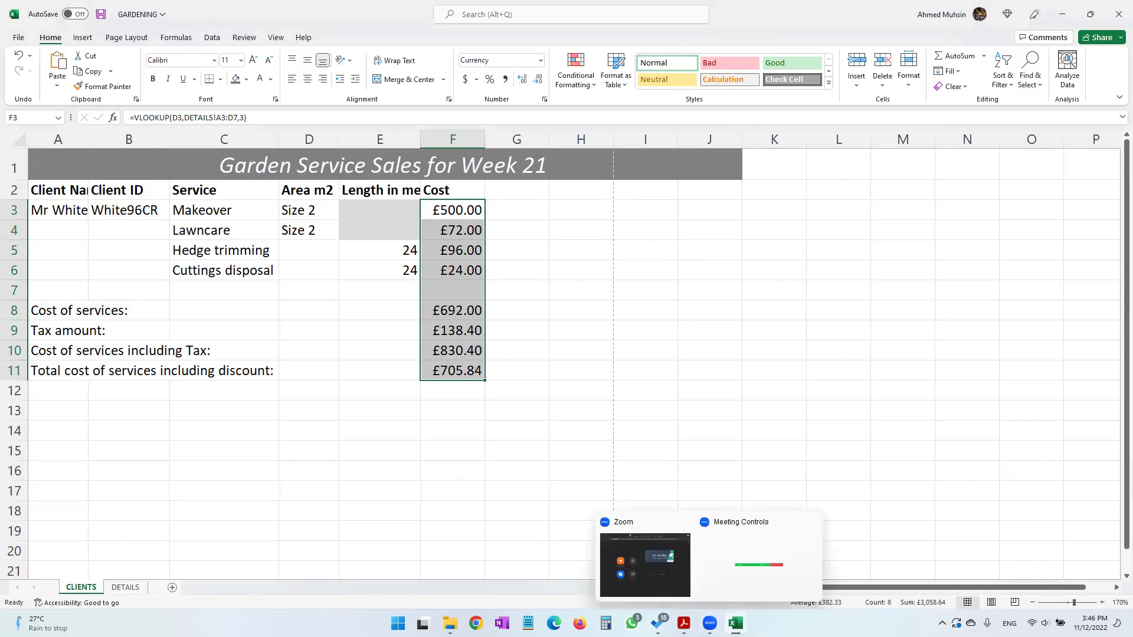
Step: Read the practical paper's requirement to make the Total cost of services including discount stand out from other monetary amounts
{"action": "left_click", "coordinate": [683, 623]}
{"action": "left_click_drag", "start_coordinate": [228, 160], "coordinate": [286, 167]}
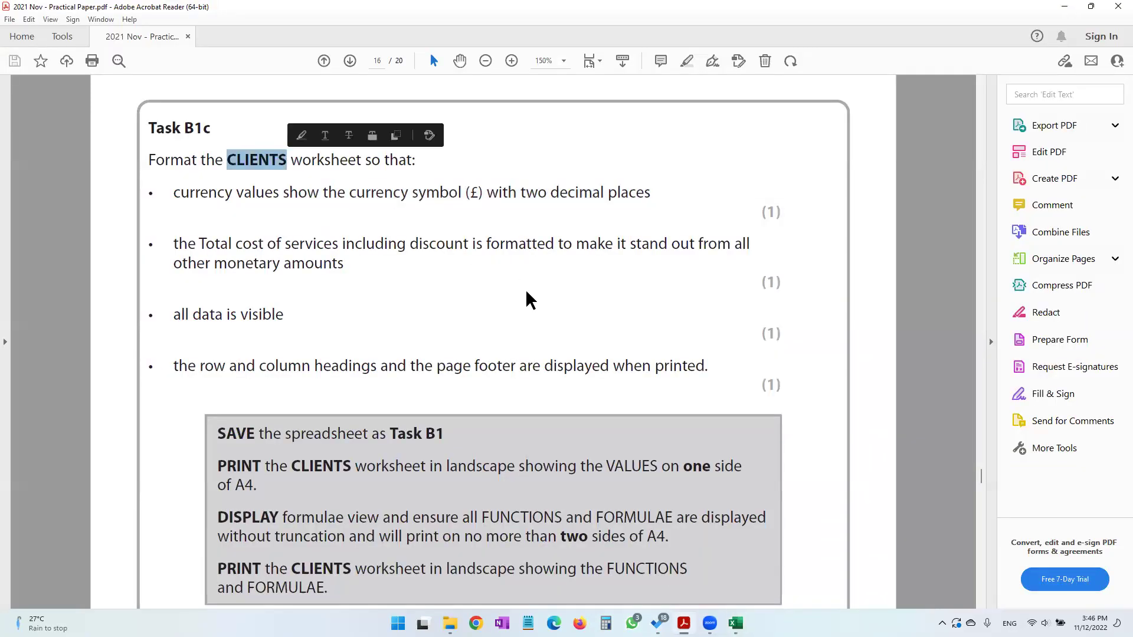
{"action": "left_click_drag", "start_coordinate": [176, 243], "coordinate": [746, 253]}
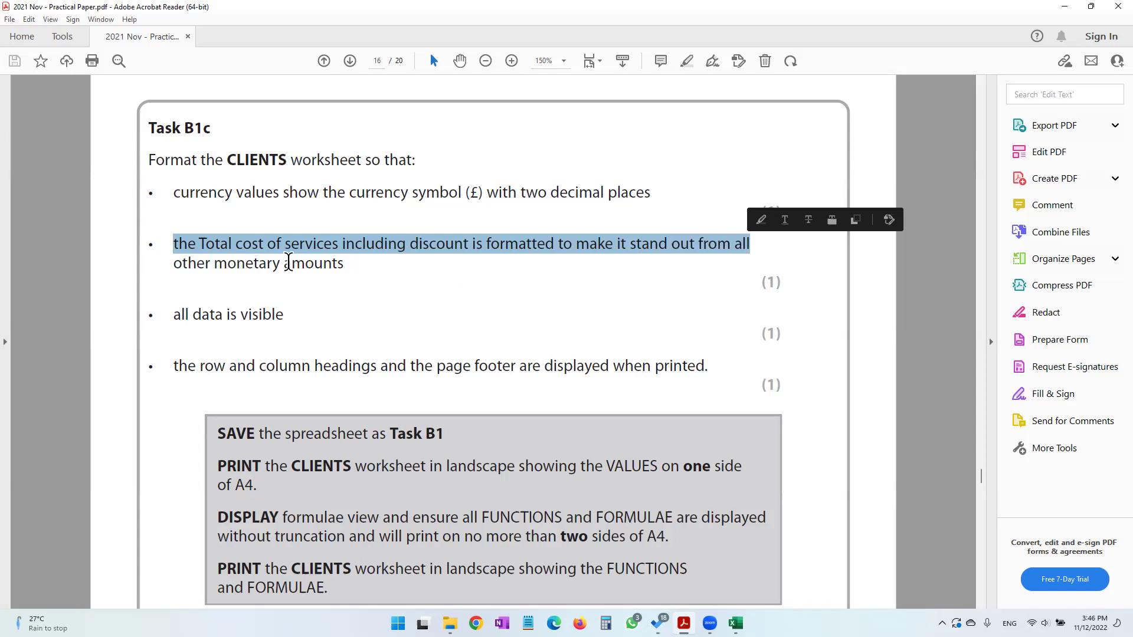
{"action": "left_click_drag", "start_coordinate": [167, 260], "coordinate": [352, 269]}
{"action": "left_click", "coordinate": [413, 288]}
{"action": "left_click_drag", "start_coordinate": [469, 247], "coordinate": [749, 248]}
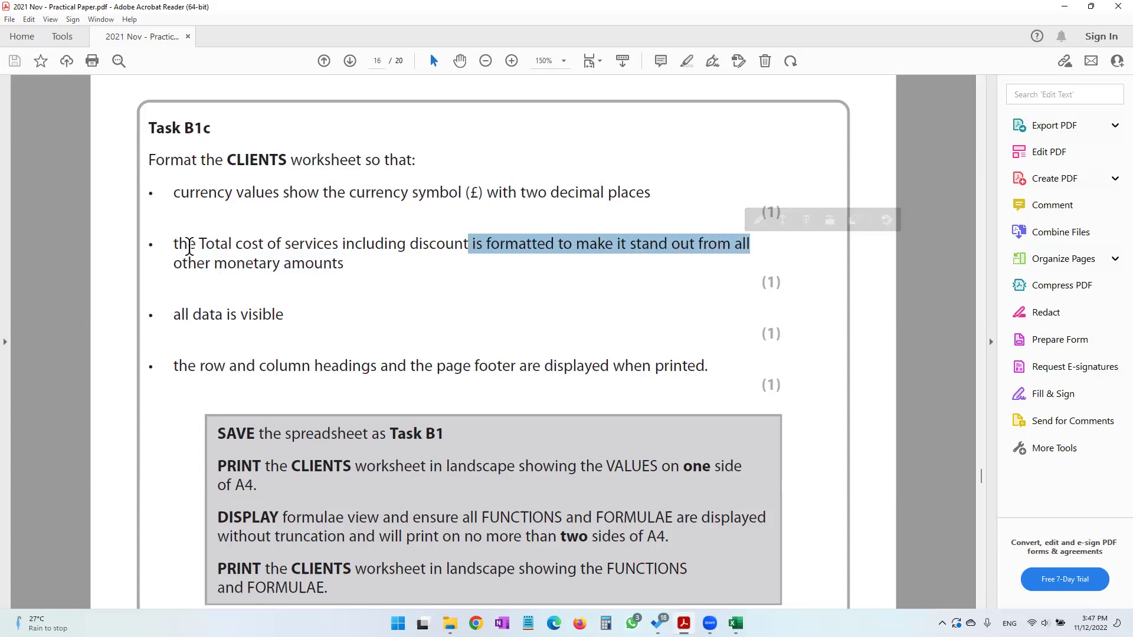
{"action": "left_click_drag", "start_coordinate": [174, 245], "coordinate": [406, 246]}
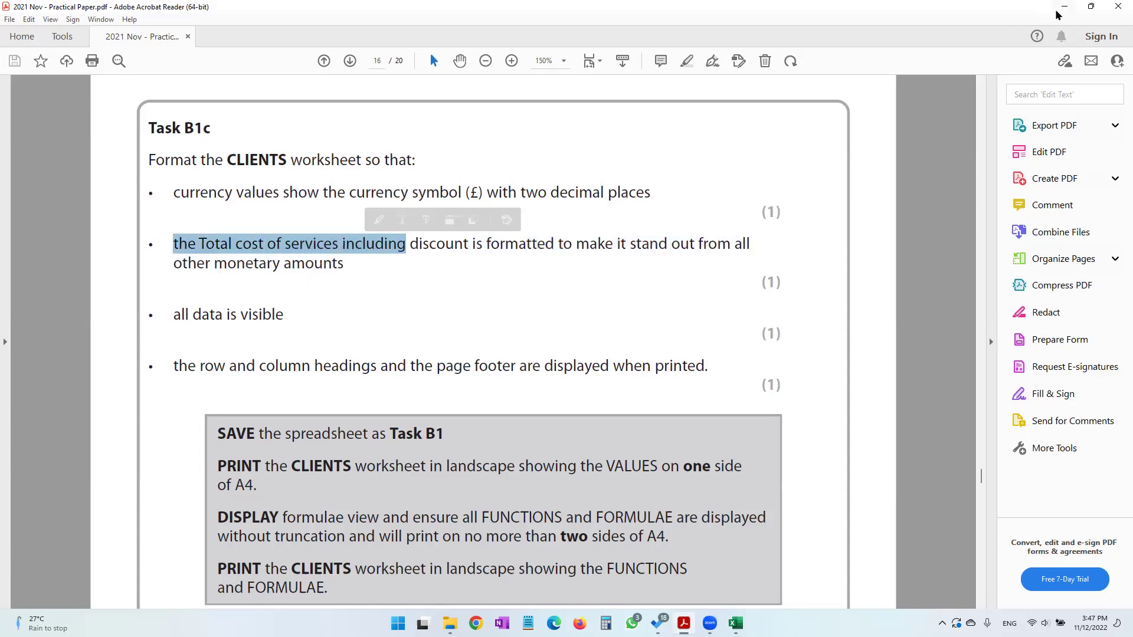
Step: Make the discounted total in F11 bold at font size 14 and autofit column F to its contents
{"action": "left_click", "coordinate": [1060, 12]}
{"action": "left_click", "coordinate": [446, 371]}
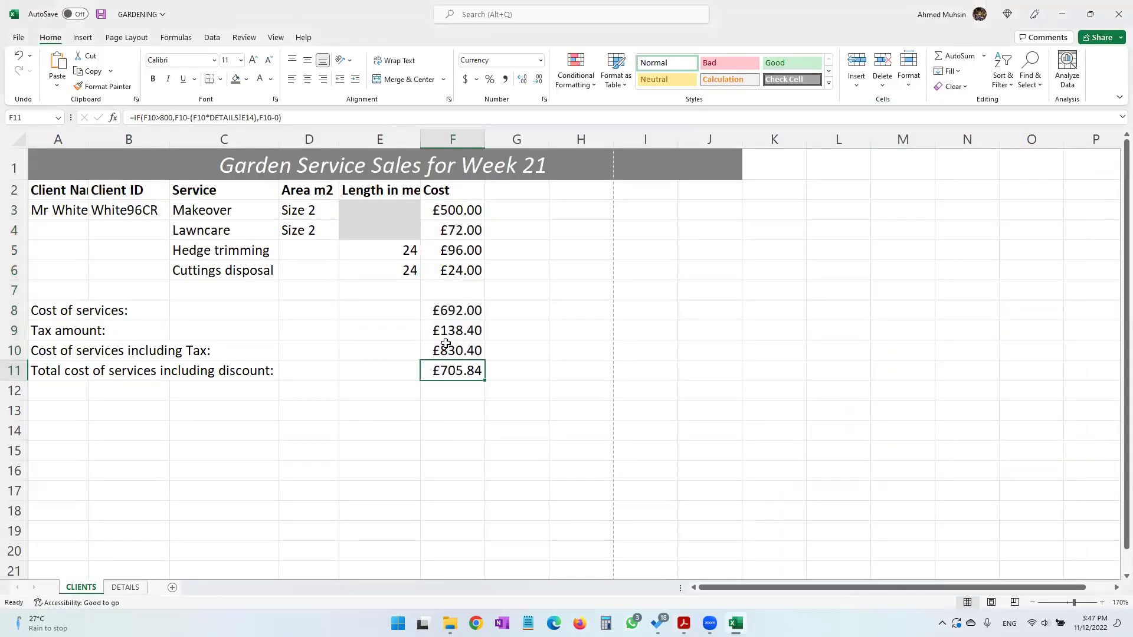
{"action": "left_click_drag", "start_coordinate": [458, 362], "coordinate": [460, 373]}
{"action": "left_click", "coordinate": [153, 79]}
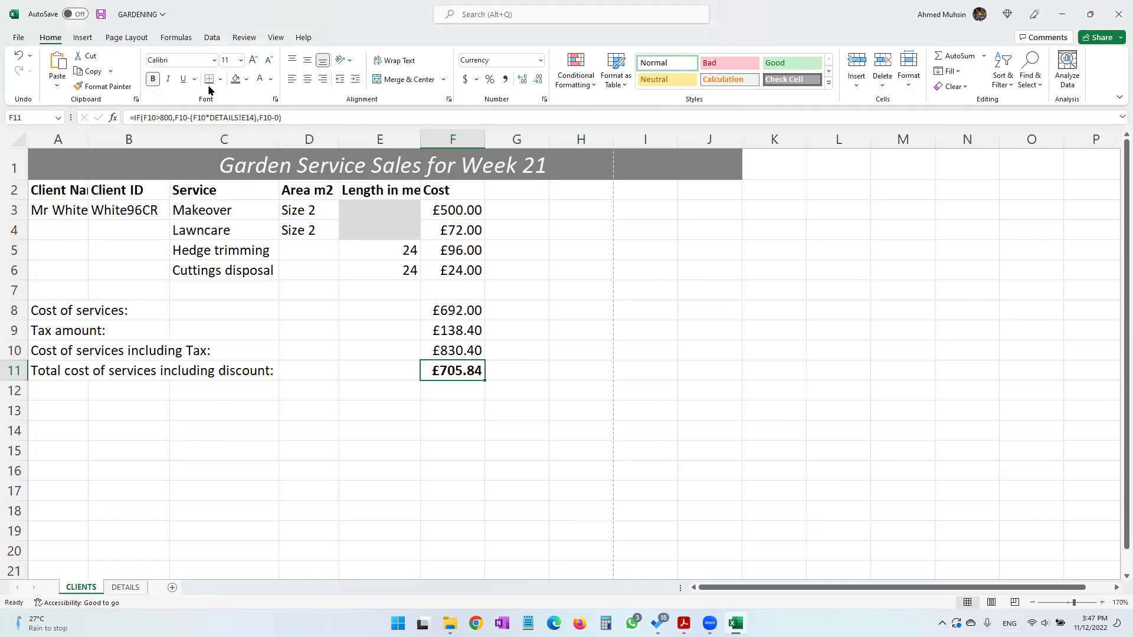
{"action": "left_click", "coordinate": [251, 62]}
{"action": "left_click", "coordinate": [251, 62]}
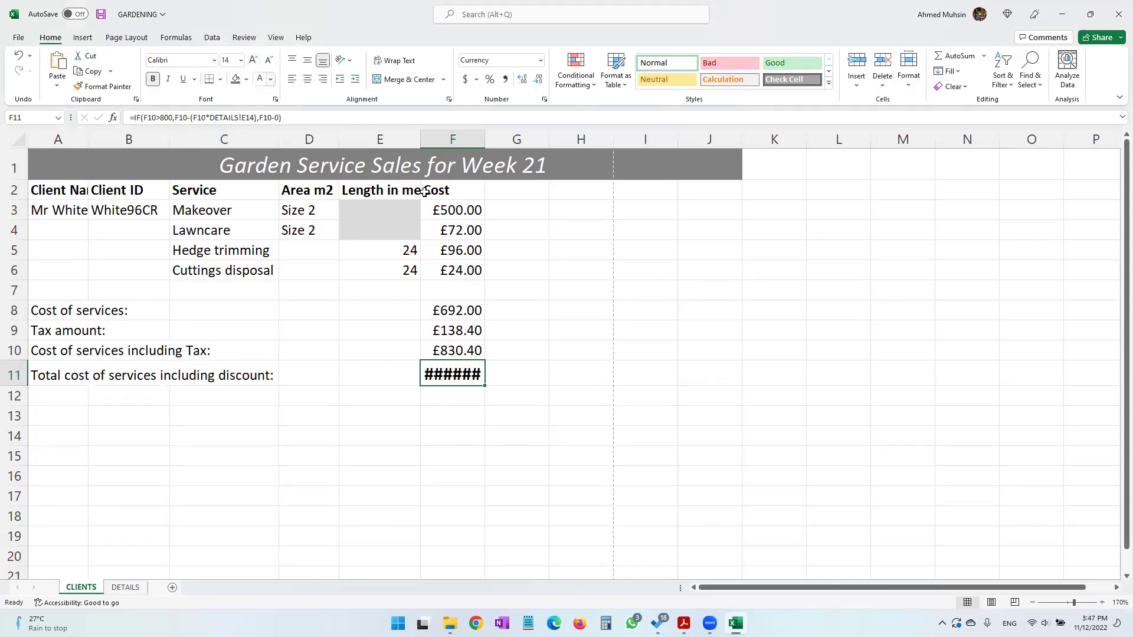
{"action": "double_click", "coordinate": [484, 138]}
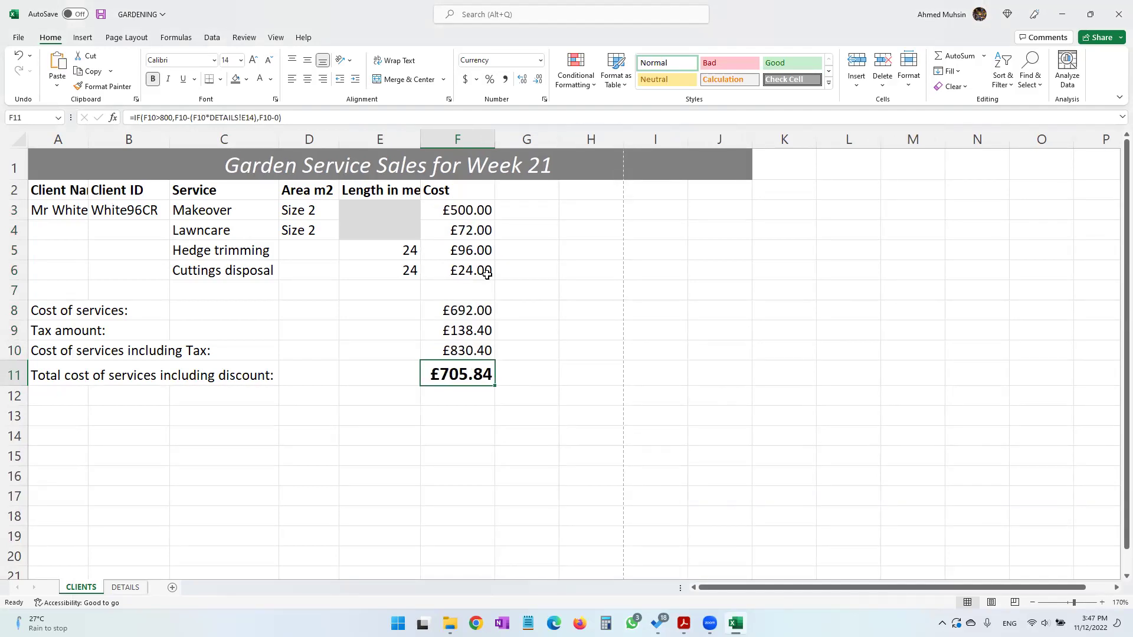
Step: Following the paper's "all data is visible" requirement, resize columns A and E to fit the Client Name and Length in metres headings
{"action": "left_click", "coordinate": [684, 623]}
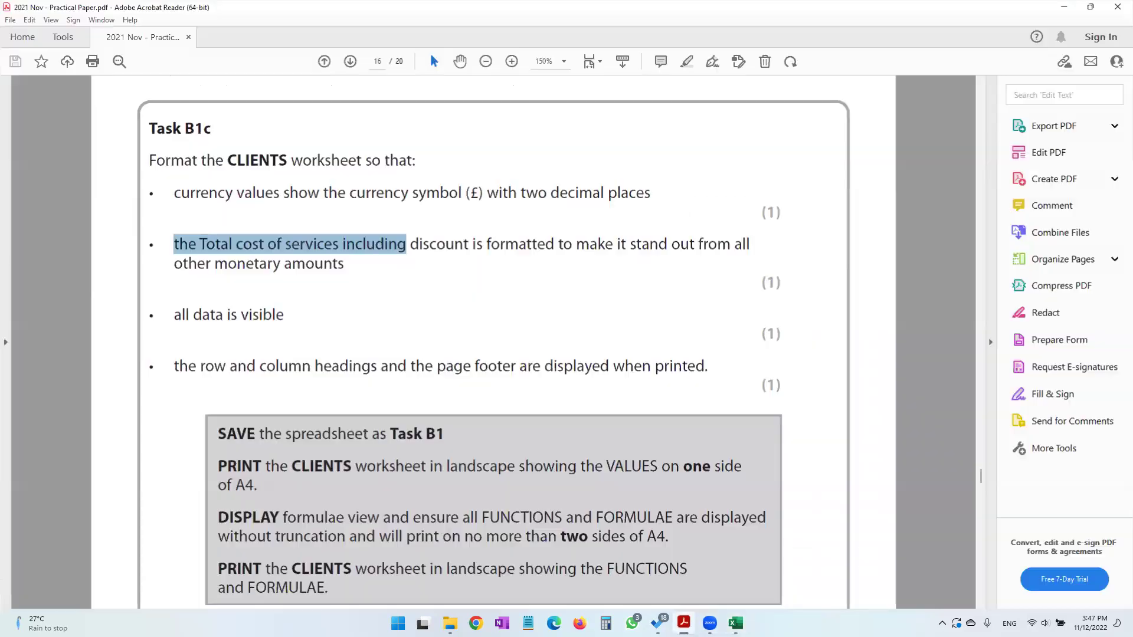
{"action": "left_click_drag", "start_coordinate": [174, 314], "coordinate": [275, 314]}
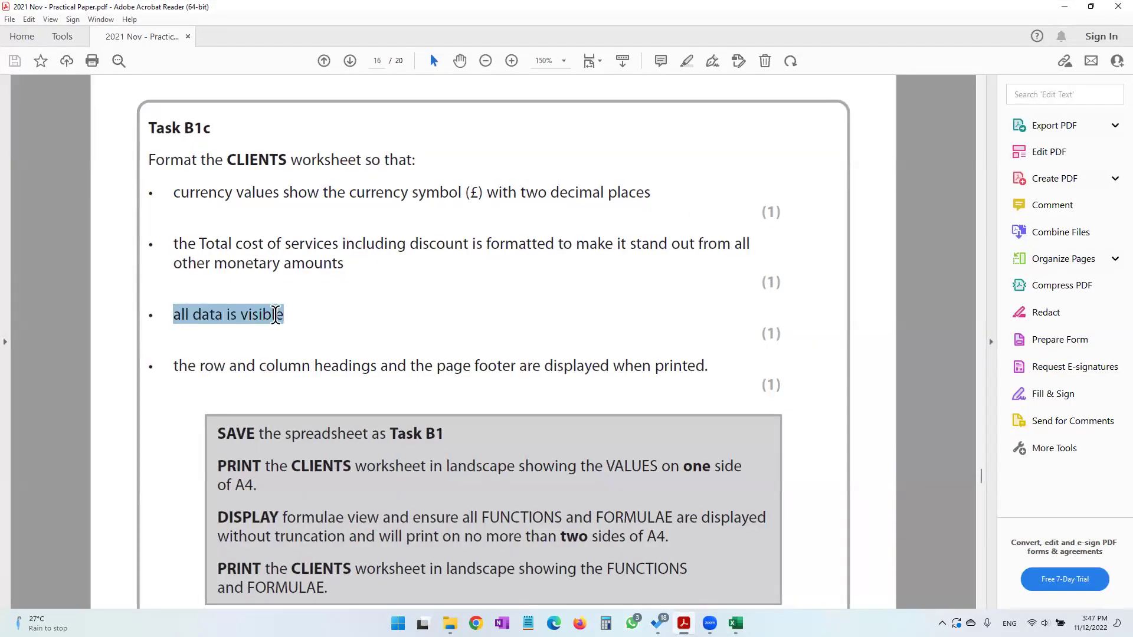
{"action": "left_click", "coordinate": [1066, 11]}
{"action": "left_click", "coordinate": [304, 352]}
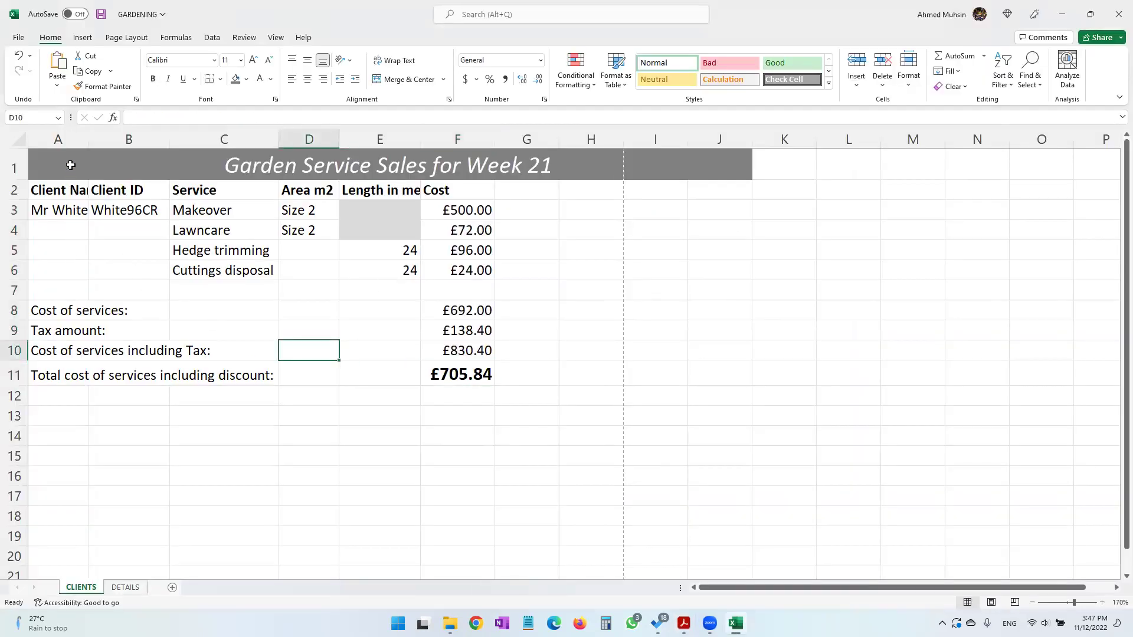
{"action": "double_click", "coordinate": [86, 139]}
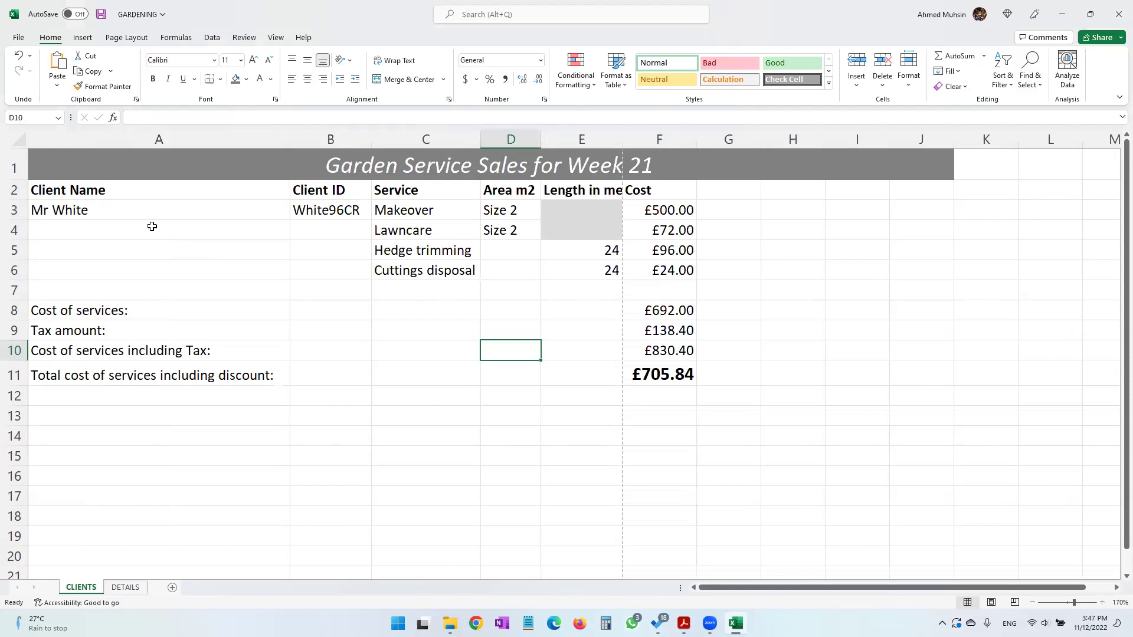
{"action": "left_click", "coordinate": [223, 357]}
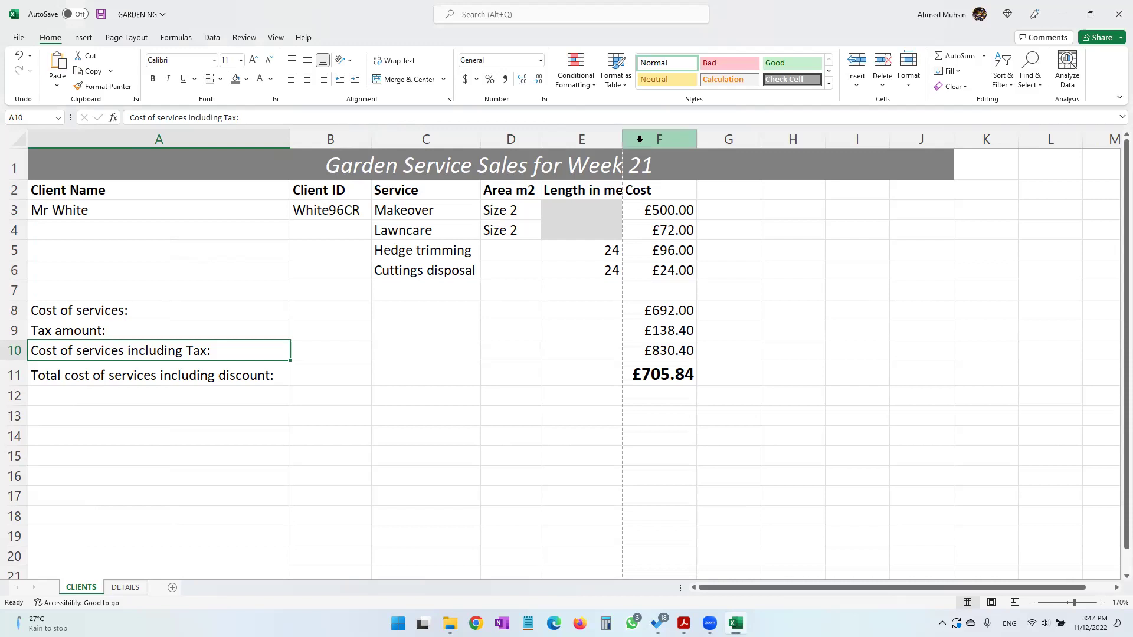
{"action": "left_click", "coordinate": [203, 308]}
{"action": "left_click_drag", "start_coordinate": [290, 141], "coordinate": [120, 144]}
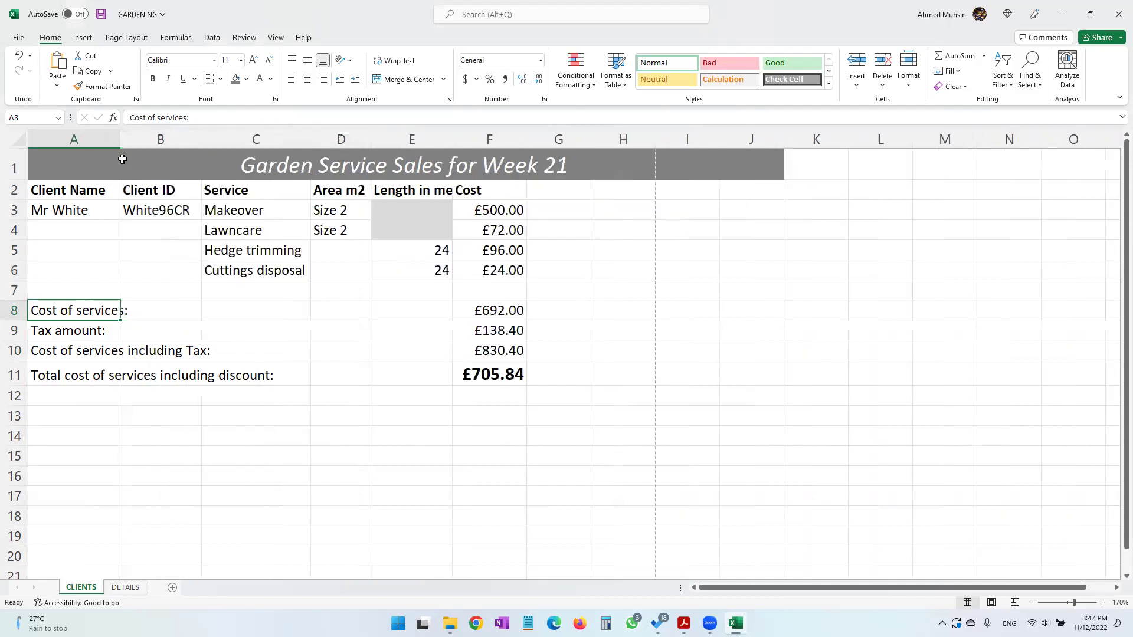
{"action": "left_click_drag", "start_coordinate": [70, 311], "coordinate": [237, 380]}
{"action": "left_click", "coordinate": [218, 453]}
{"action": "left_click", "coordinate": [172, 249]}
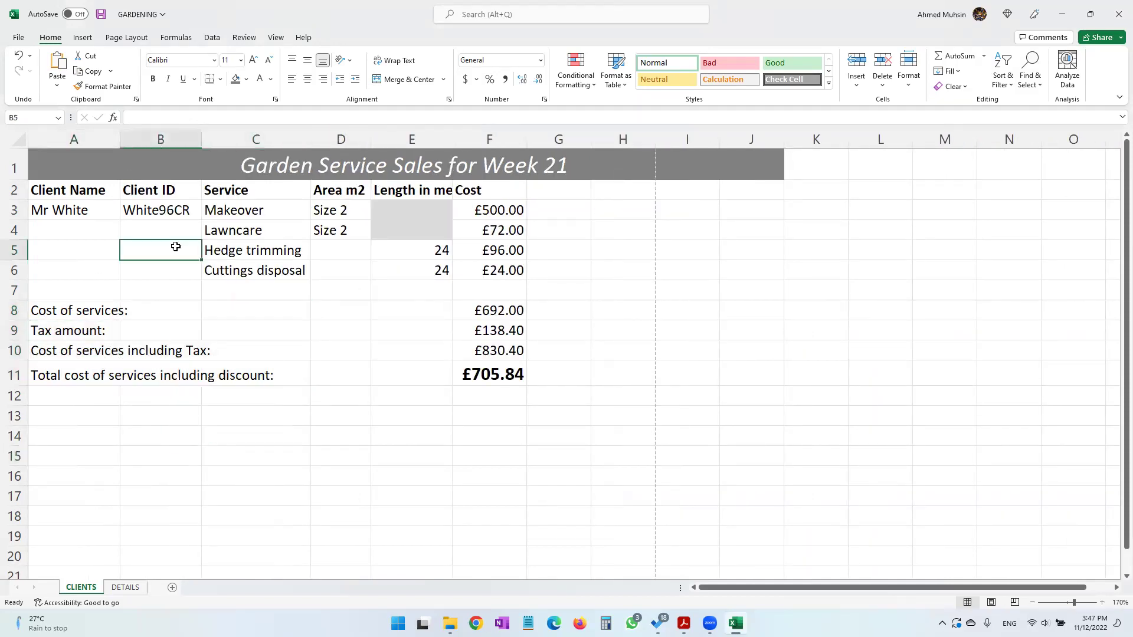
{"action": "left_click_drag", "start_coordinate": [453, 144], "coordinate": [483, 151]}
{"action": "left_click", "coordinate": [527, 309]}
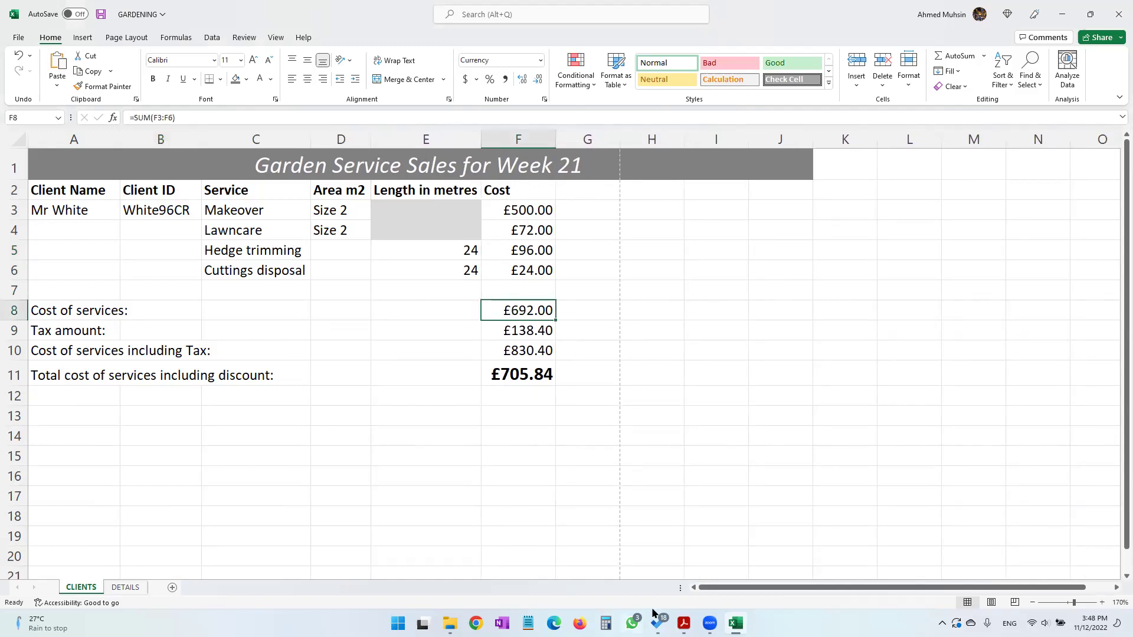
Step: Read the practical paper's requirement about displaying row and column headings and the page footer when printed
{"action": "left_click", "coordinate": [683, 623]}
{"action": "left_click_drag", "start_coordinate": [175, 366], "coordinate": [699, 368]}
{"action": "left_click_drag", "start_coordinate": [201, 369], "coordinate": [376, 368]}
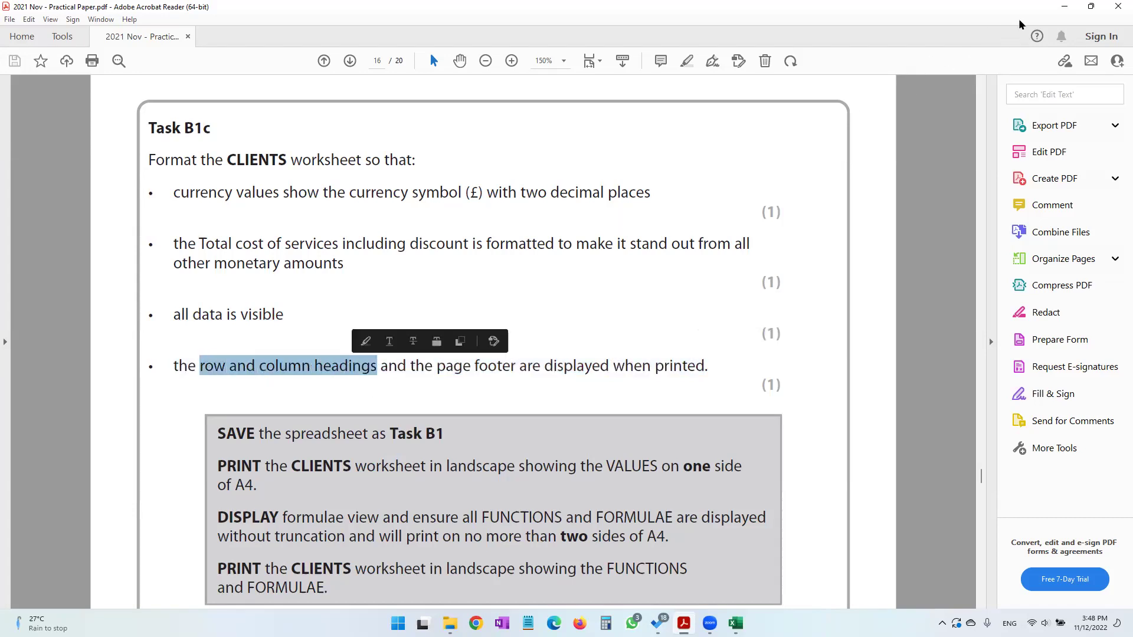
Step: Return to the workbook and preview the CLIENTS worksheet's printout to check its row and column headings and page footer
{"action": "key", "text": "alt+Tab"}
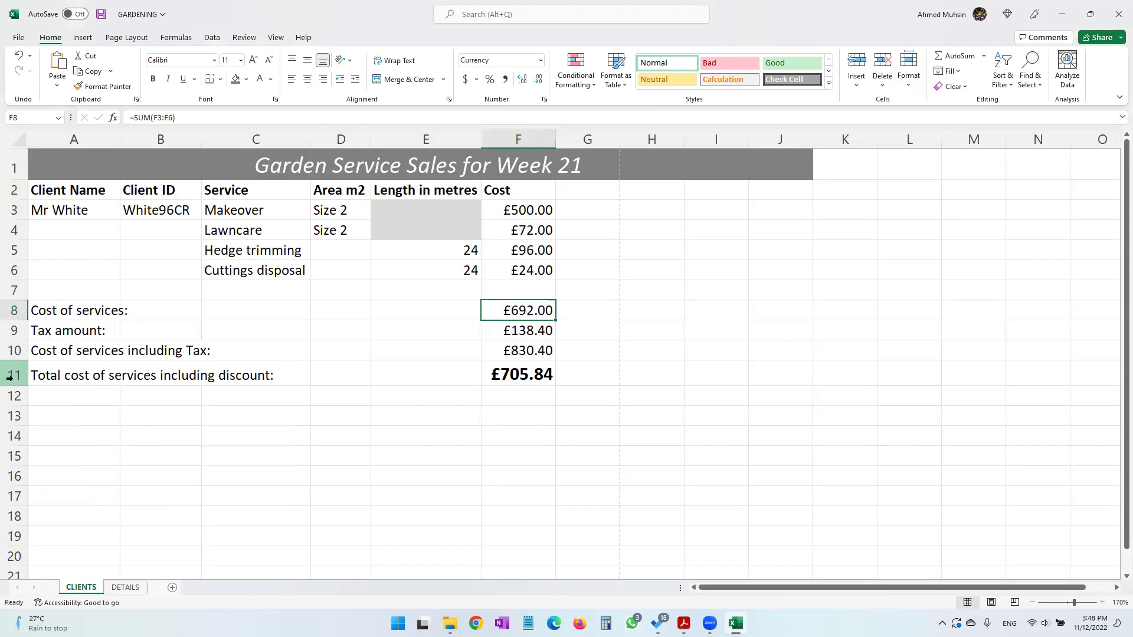
{"action": "left_click", "coordinate": [22, 40]}
{"action": "left_click", "coordinate": [35, 219]}
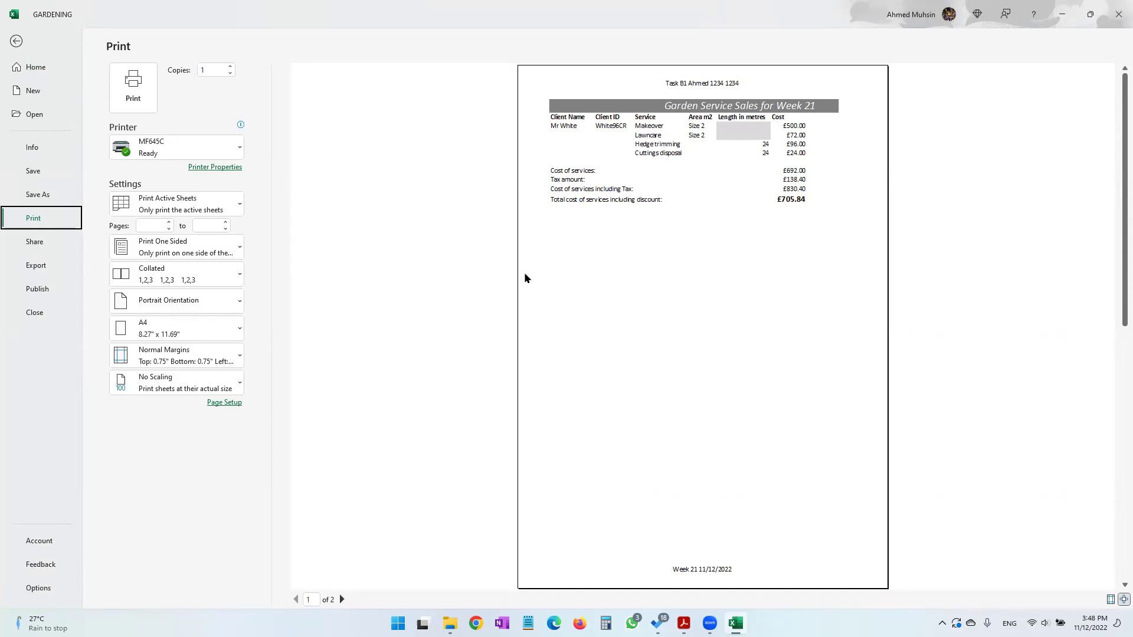
{"action": "left_click", "coordinate": [16, 40]}
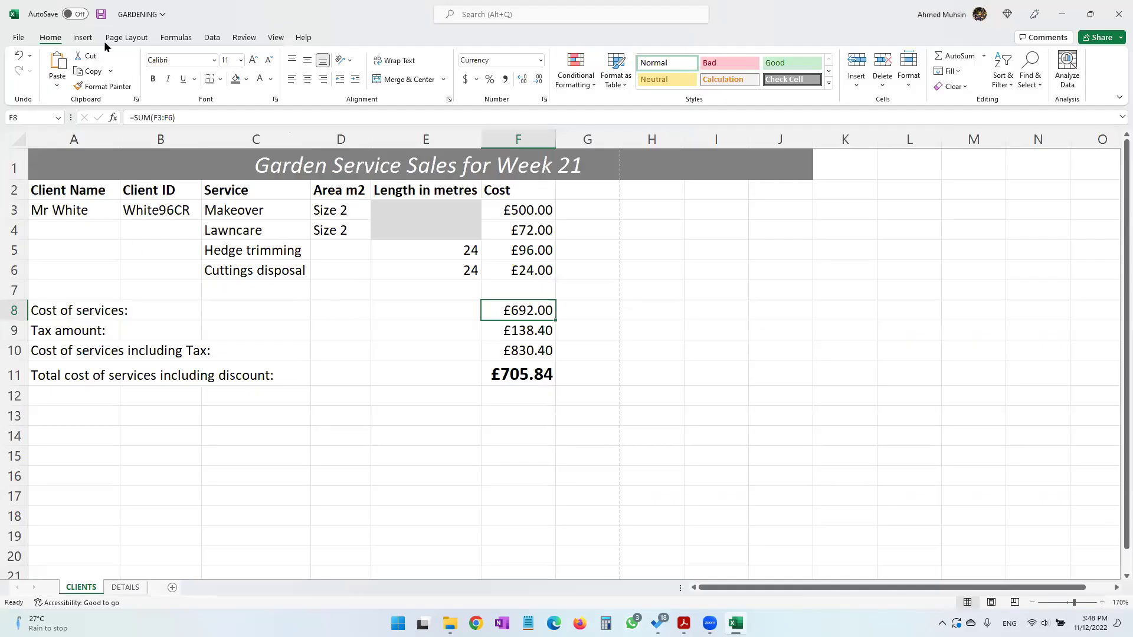
Step: Enable printing of row and column headings for the CLIENTS worksheet and check the result in the print preview
{"action": "left_click", "coordinate": [126, 38]}
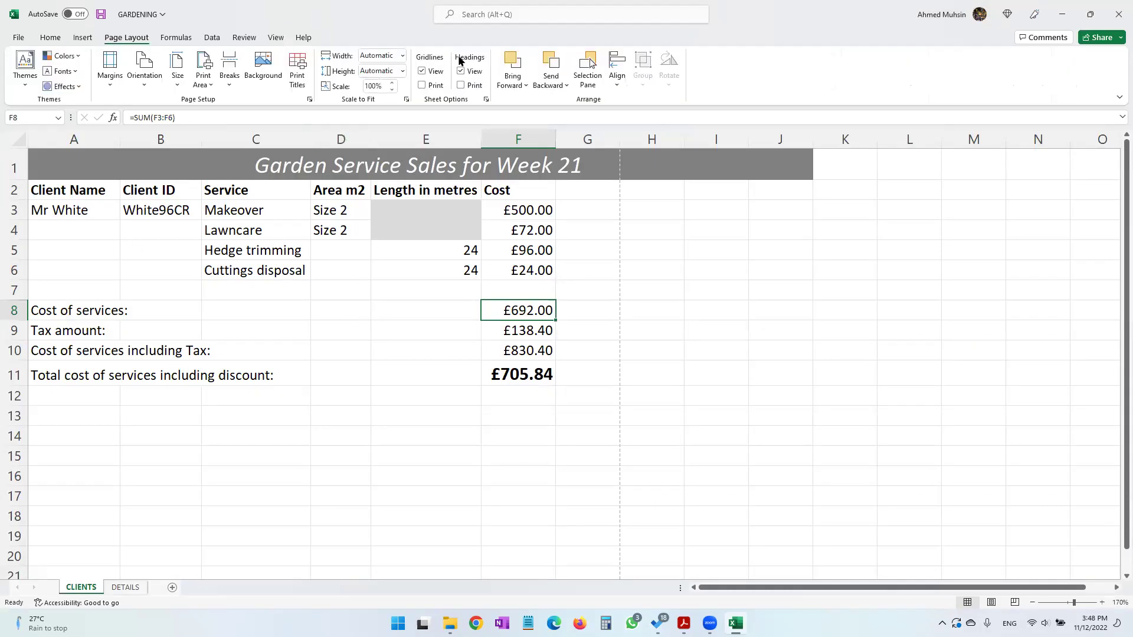
{"action": "left_click", "coordinate": [461, 87]}
{"action": "left_click", "coordinate": [19, 38]}
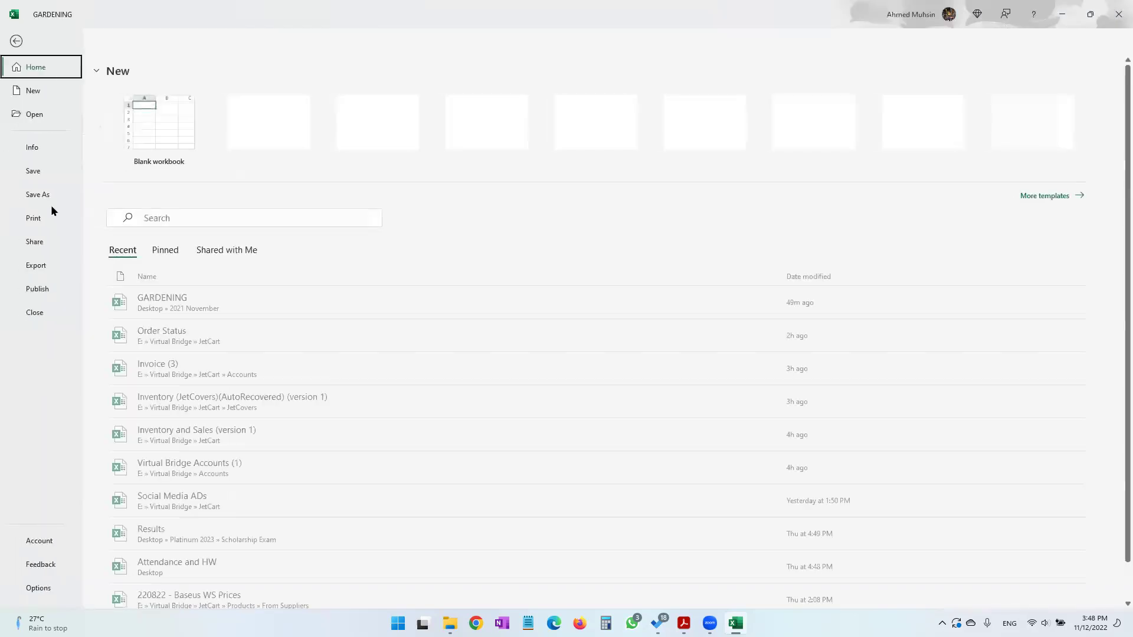
{"action": "left_click", "coordinate": [35, 219]}
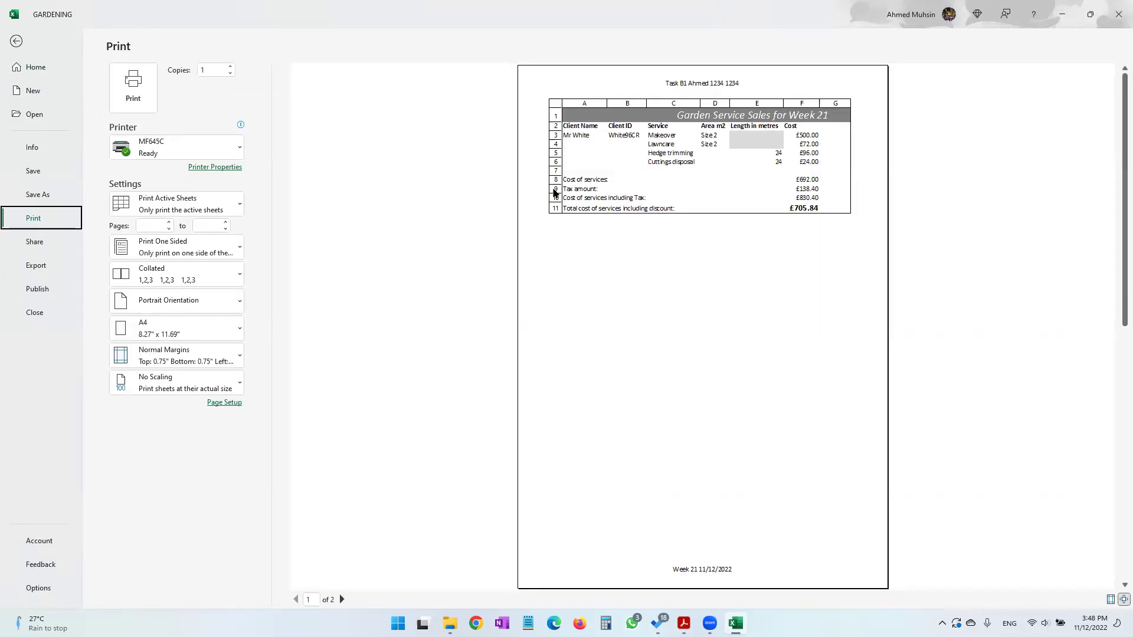
{"action": "left_click", "coordinate": [16, 42]}
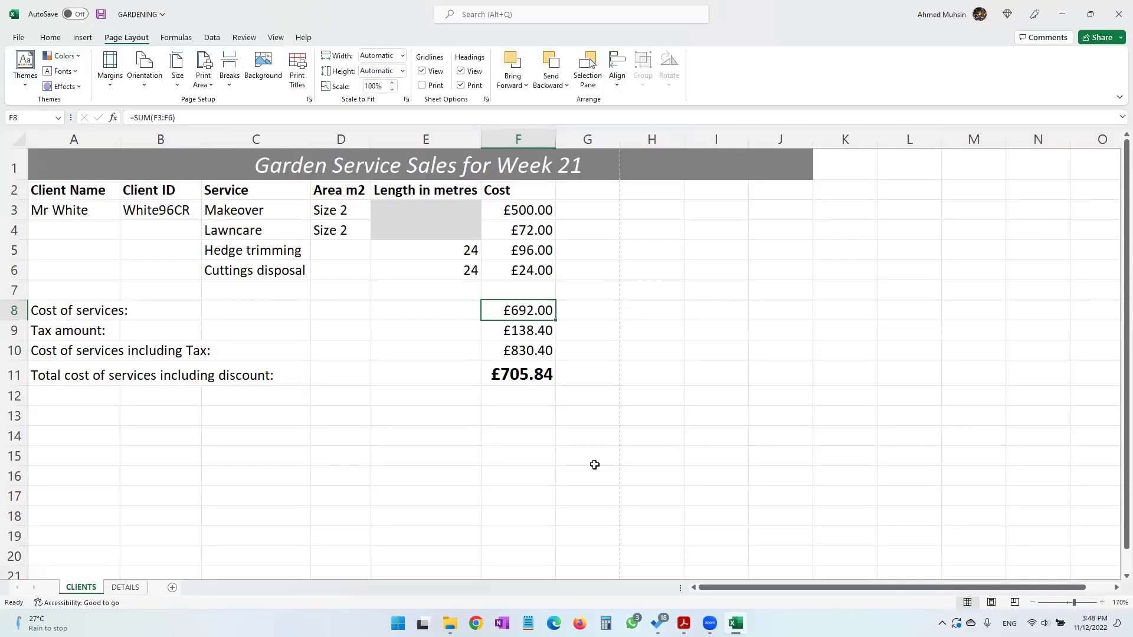
Step: Following the practical paper's save instruction, save the workbook as TASK B1 in the 2021 November folder
{"action": "left_click", "coordinate": [684, 623]}
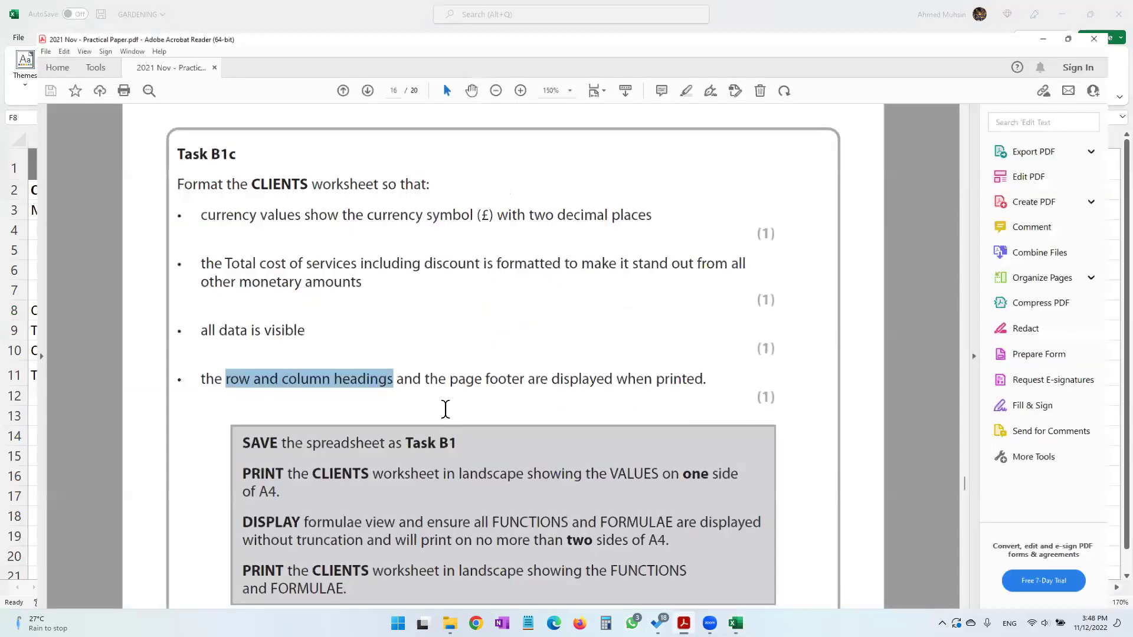
{"action": "scroll", "coordinate": [445, 409], "scroll_direction": "down", "scroll_amount": 3}
{"action": "left_click_drag", "start_coordinate": [286, 302], "coordinate": [447, 302]}
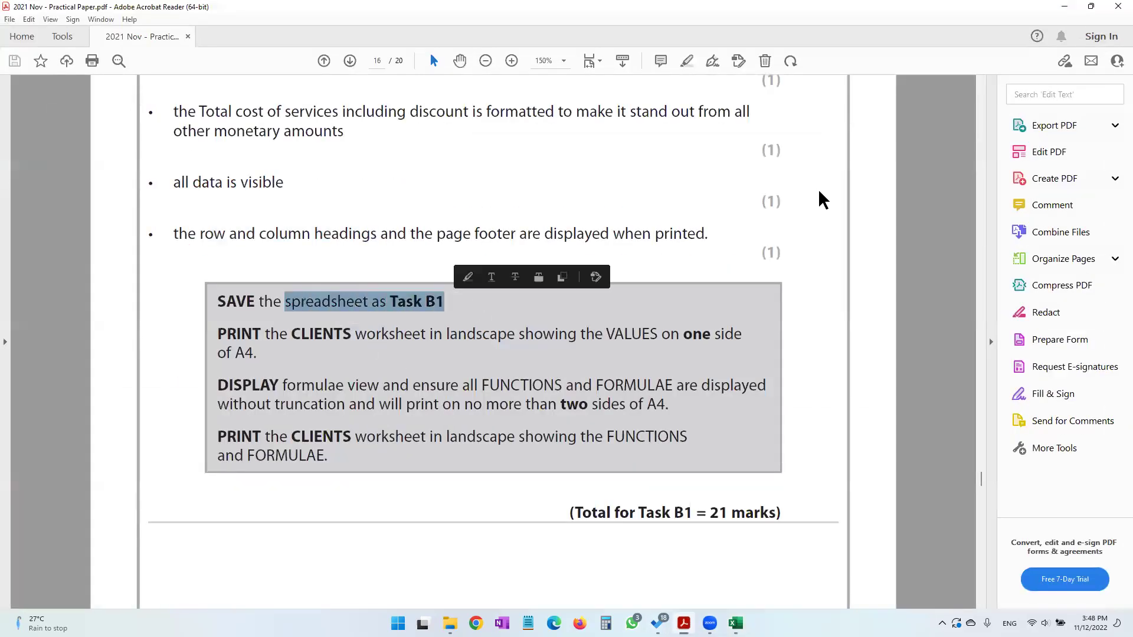
{"action": "left_click", "coordinate": [1065, 8]}
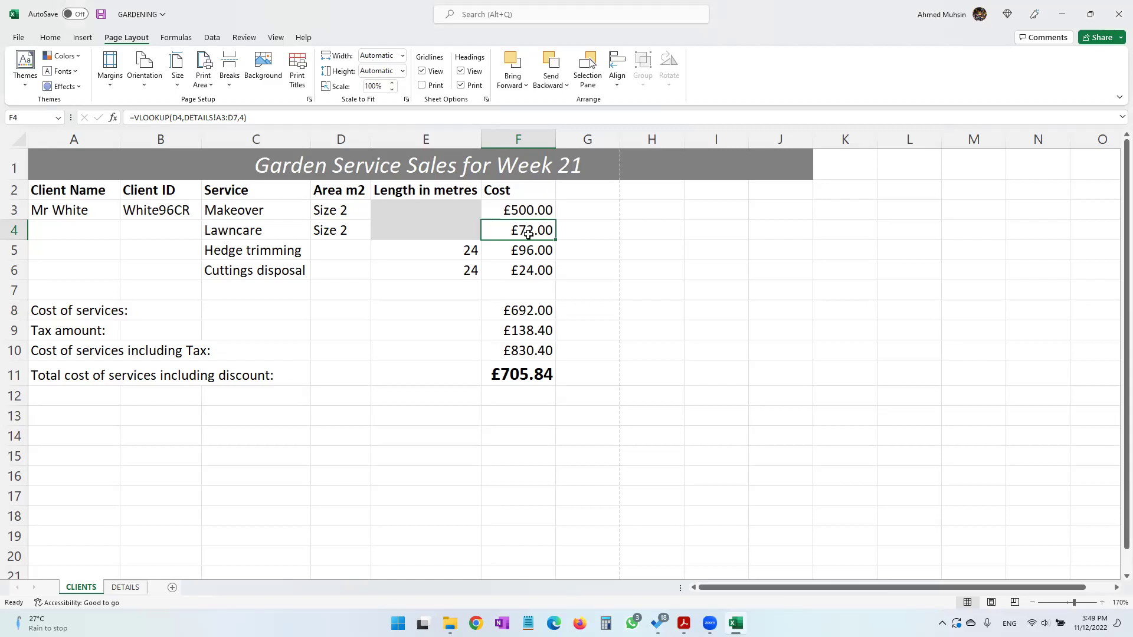
{"action": "key", "text": "F12"}
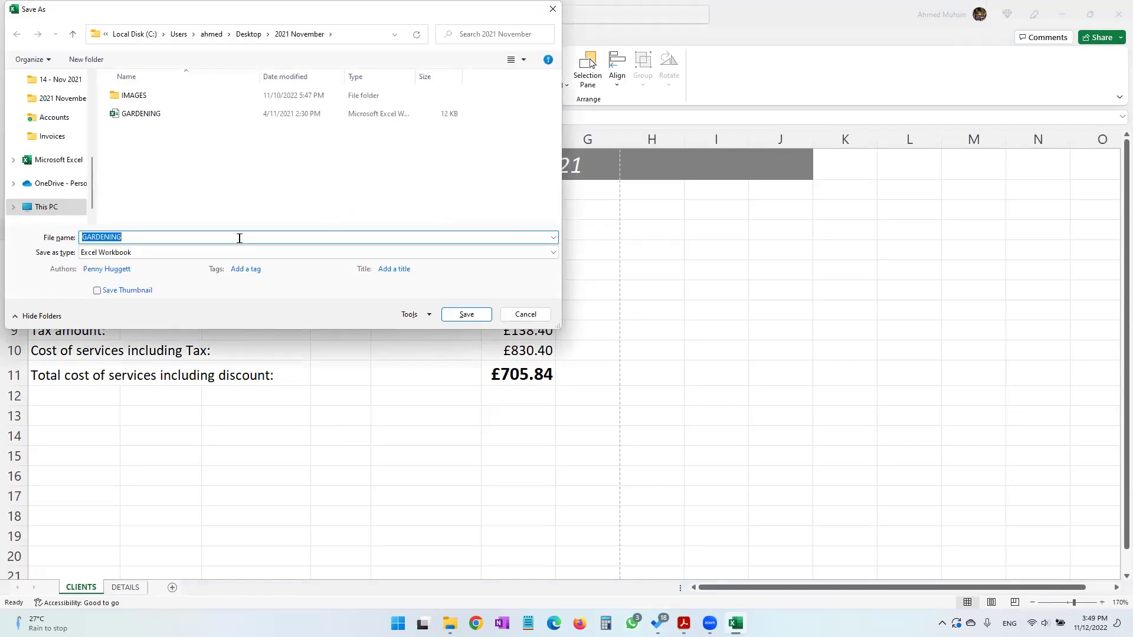
{"action": "type", "text": "TAS"}
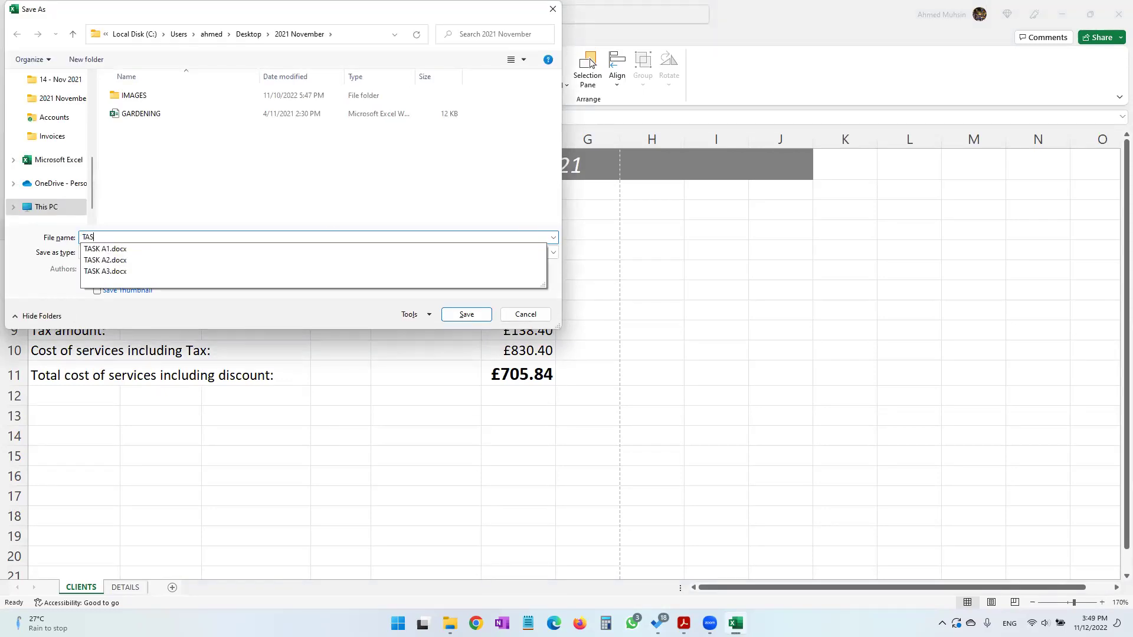
{"action": "type", "text": "K B1"}
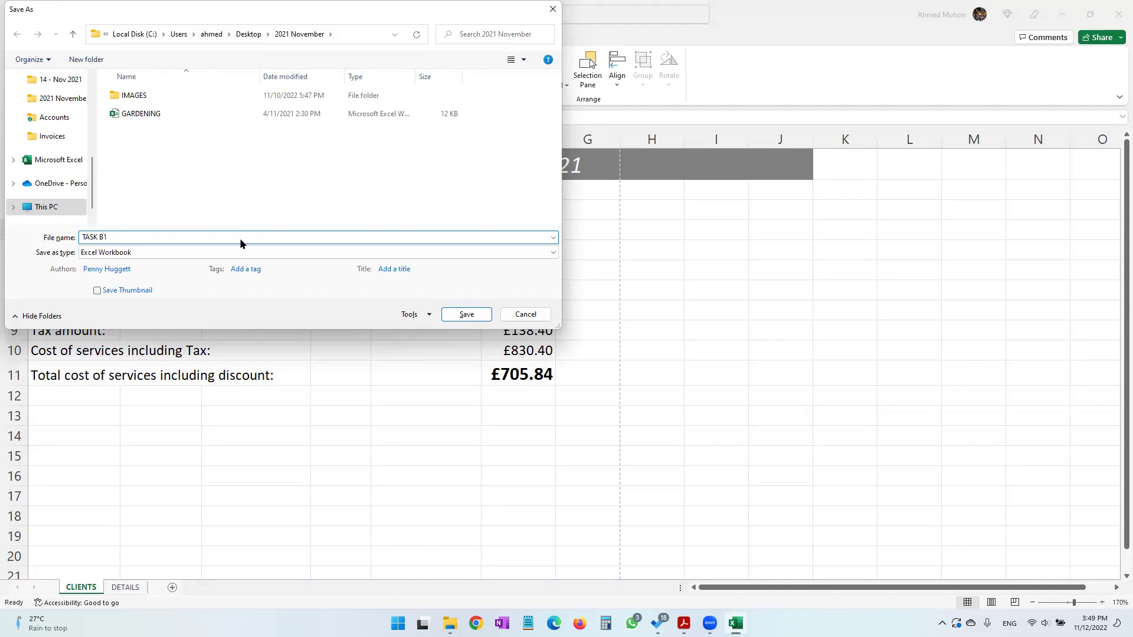
{"action": "key", "text": "Return"}
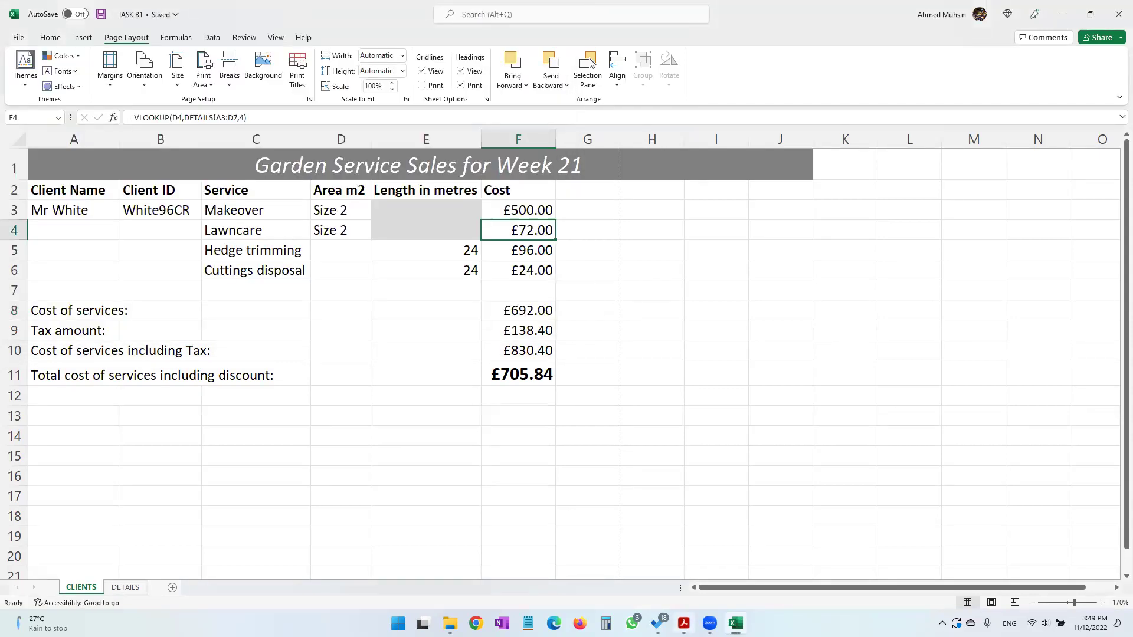
Step: Following the paper's instruction to print the values on one side of A4, set the CLIENTS worksheet to Landscape and open its print preview
{"action": "left_click", "coordinate": [684, 623]}
{"action": "left_click_drag", "start_coordinate": [292, 335], "coordinate": [520, 338]}
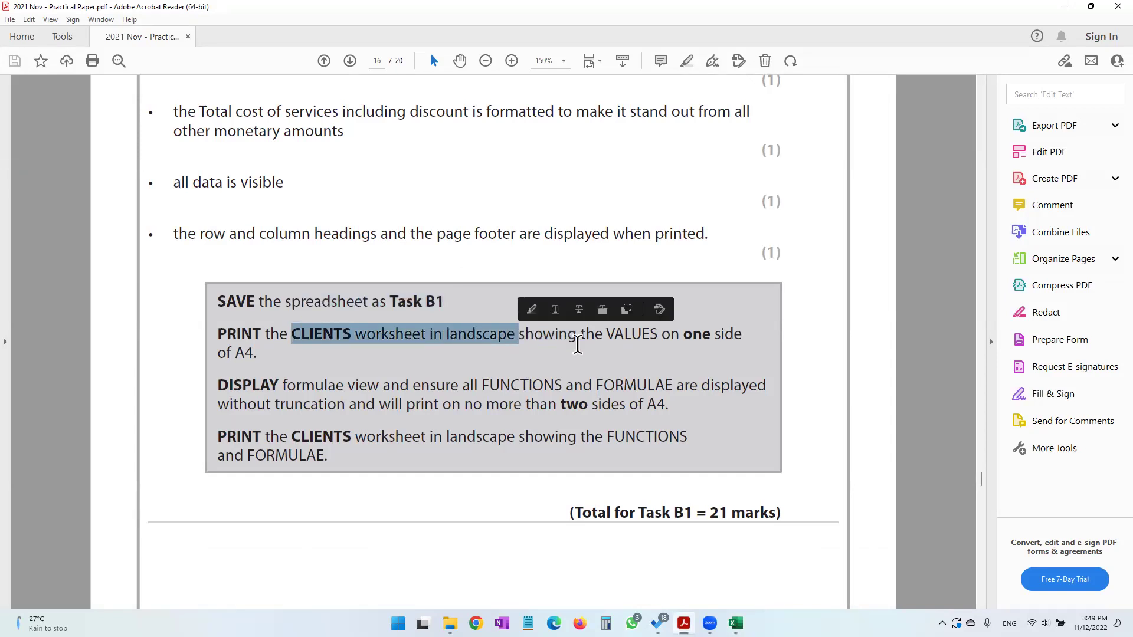
{"action": "left_click", "coordinate": [613, 339]}
{"action": "left_click_drag", "start_coordinate": [660, 335], "coordinate": [721, 355]}
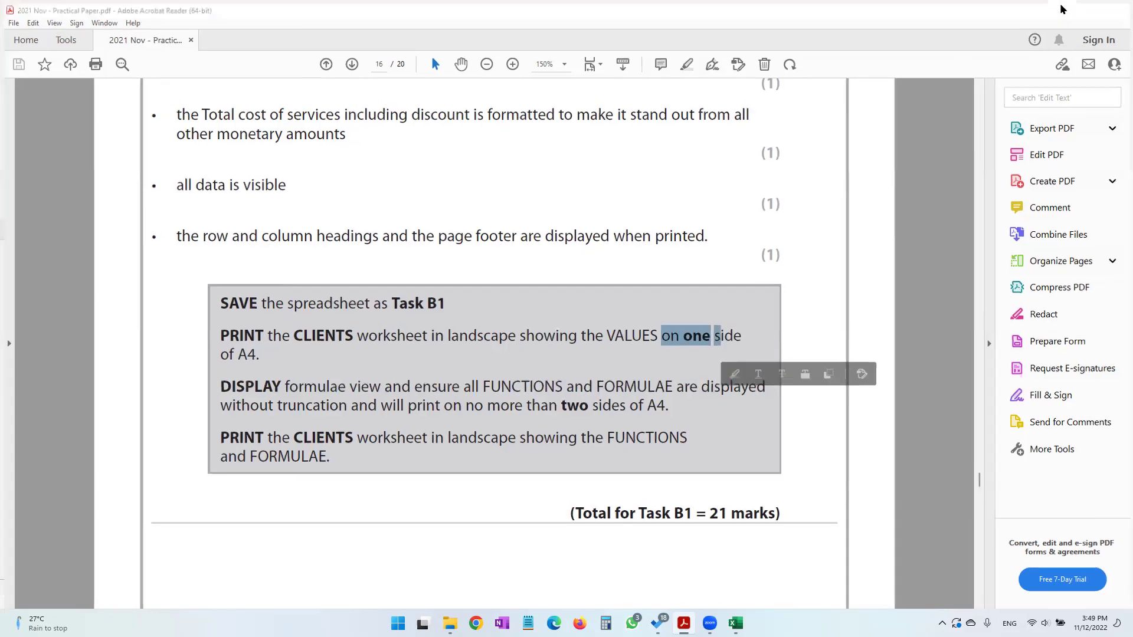
{"action": "left_click", "coordinate": [1060, 7]}
{"action": "left_click", "coordinate": [417, 268]}
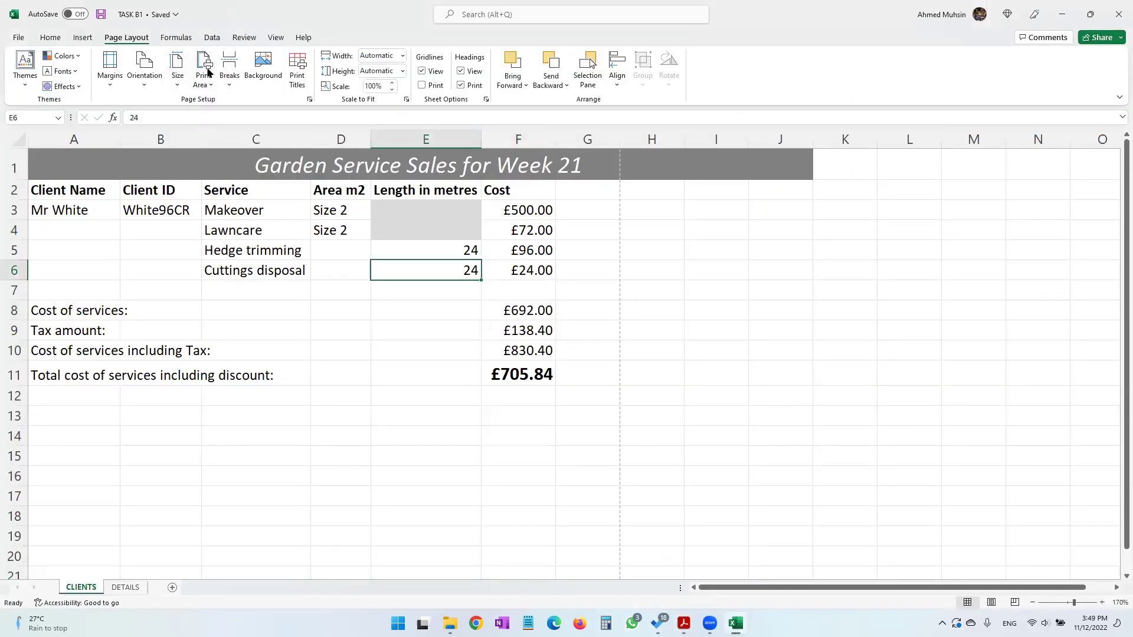
{"action": "left_click", "coordinate": [146, 79]}
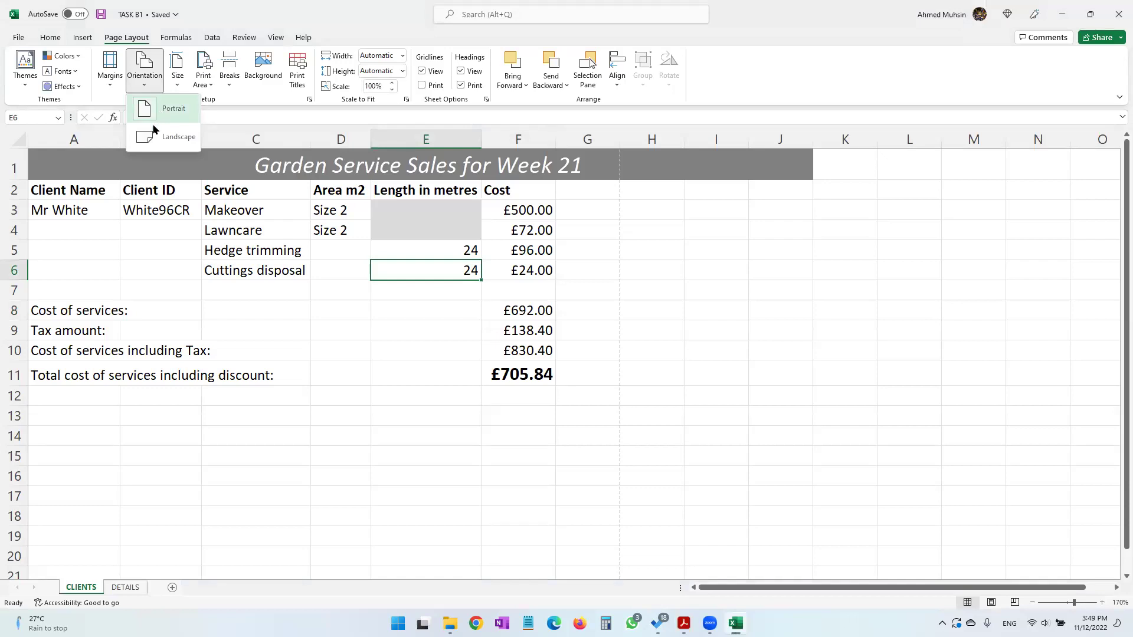
{"action": "left_click", "coordinate": [165, 140]}
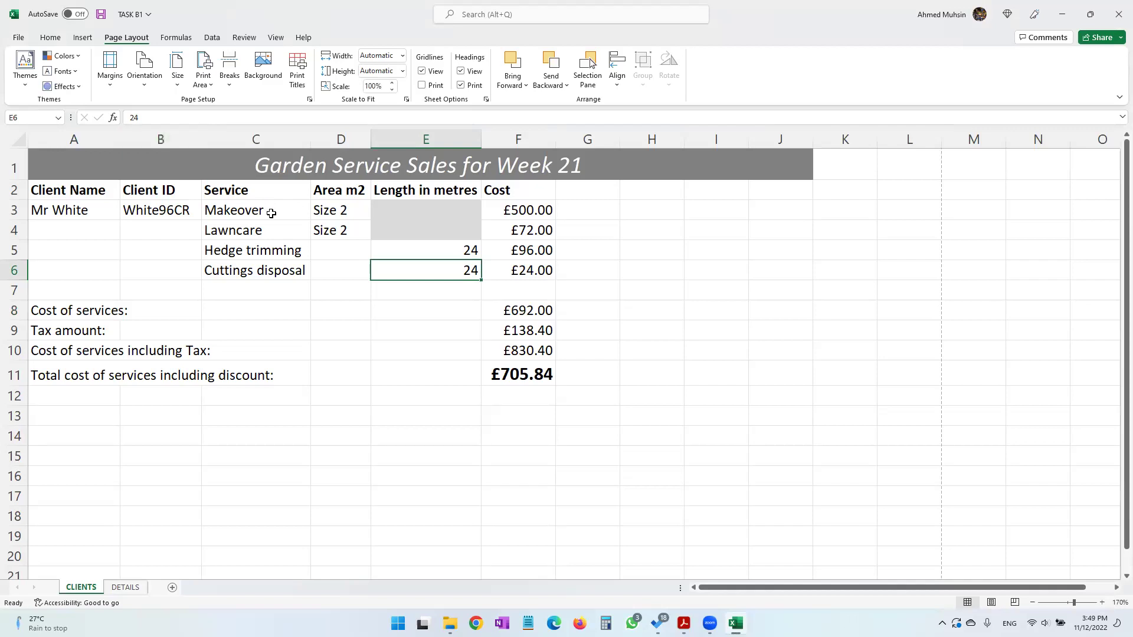
{"action": "left_click_drag", "start_coordinate": [272, 177], "coordinate": [297, 375]}
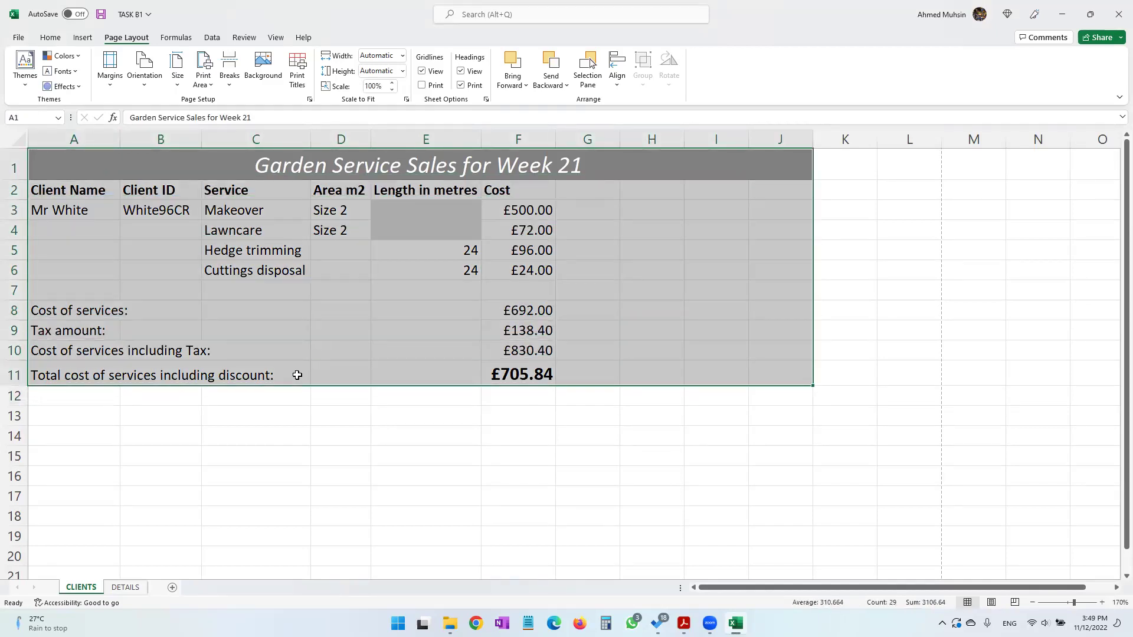
{"action": "key", "text": "ctrl+p"}
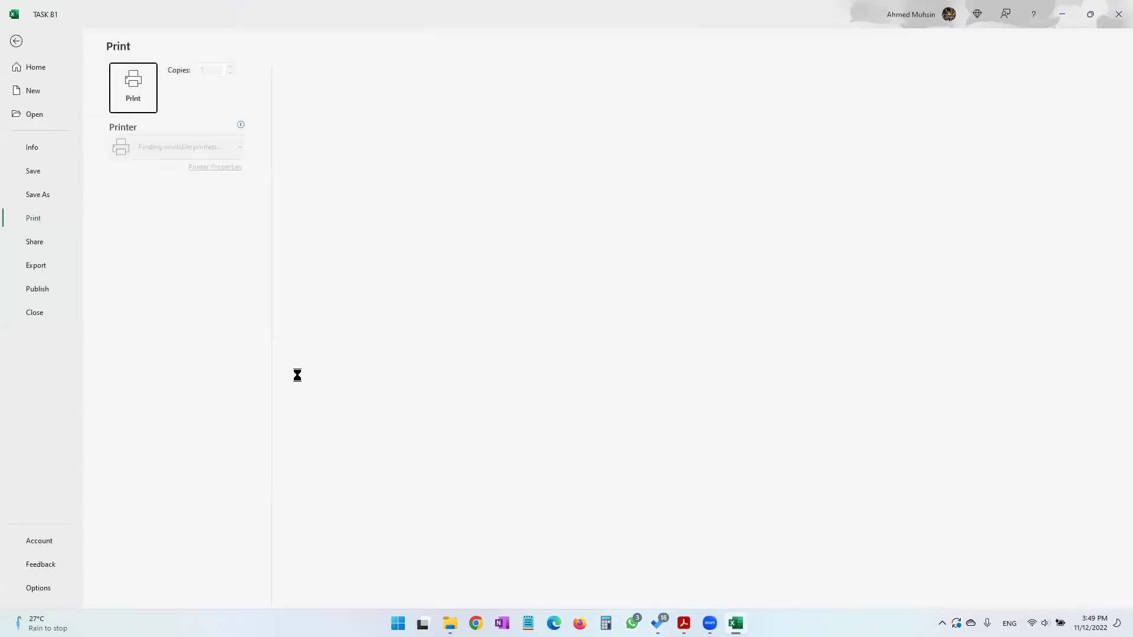
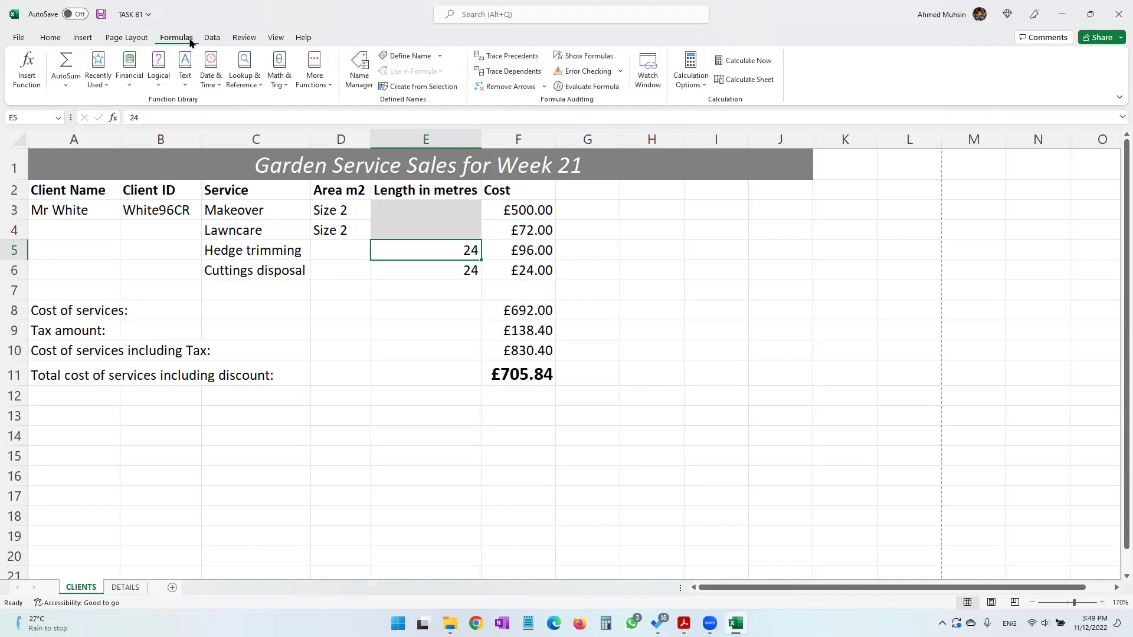
Step: Show the formulas on the CLIENTS worksheet and autofit all columns to their contents
{"action": "left_click", "coordinate": [573, 60]}
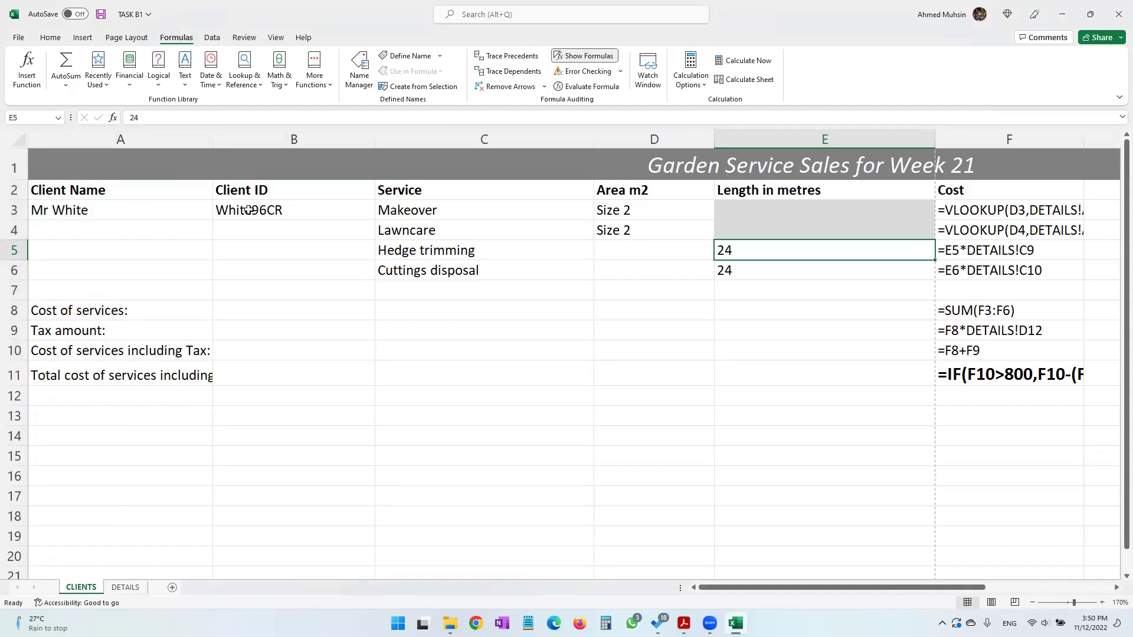
{"action": "left_click", "coordinate": [16, 140]}
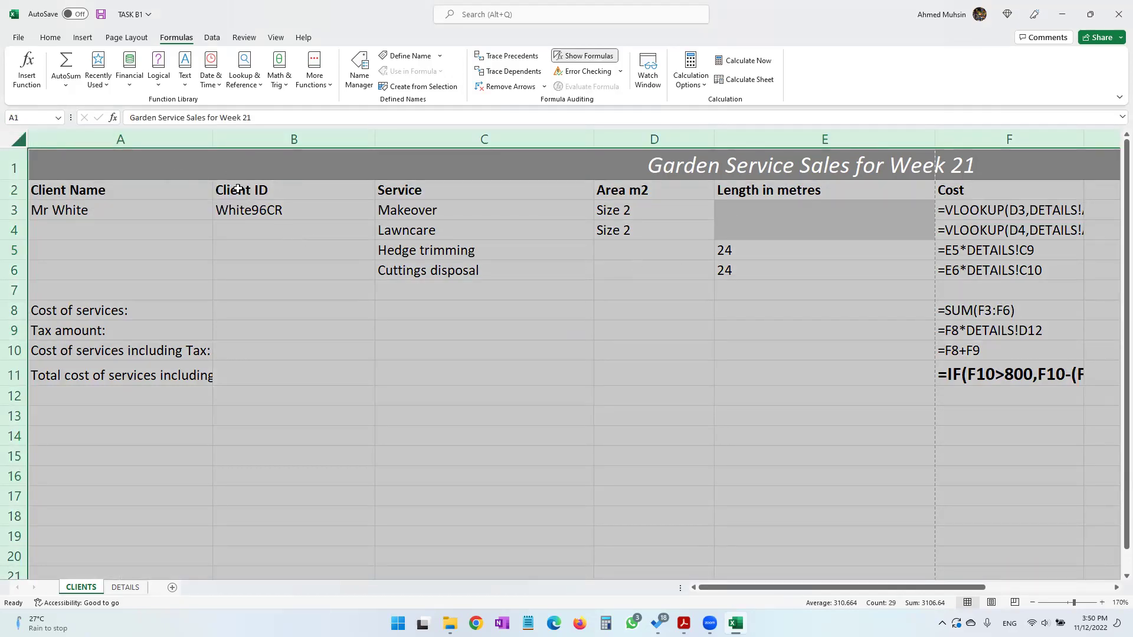
{"action": "double_click", "coordinate": [214, 136]}
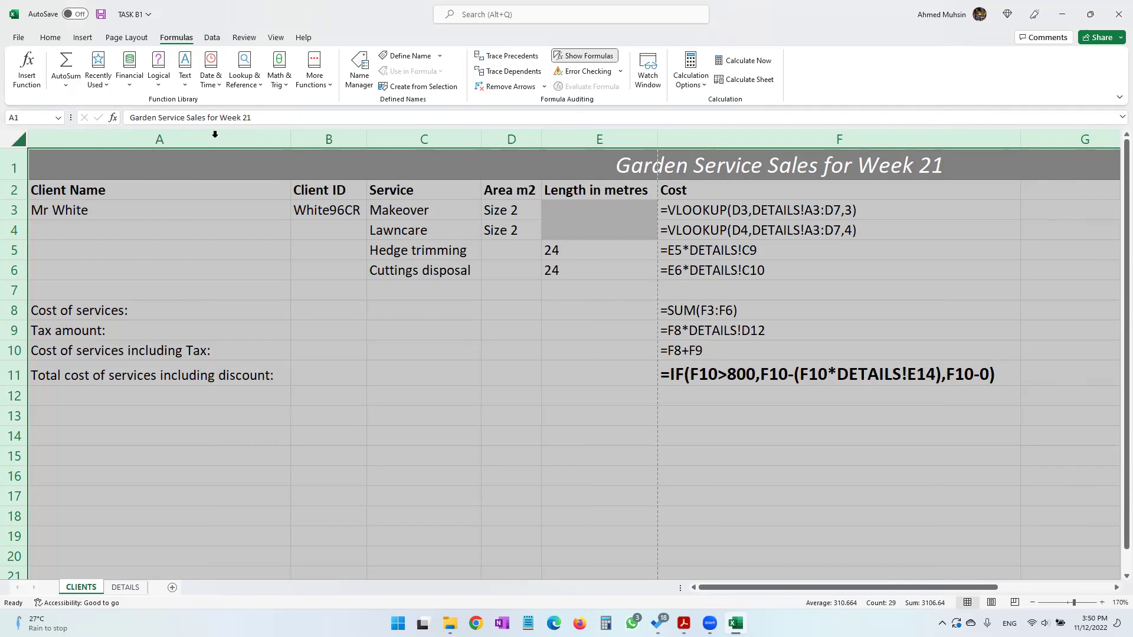
Step: Narrow column A so its cost labels are cut off and autofit it back to its contents
{"action": "left_click", "coordinate": [265, 384]}
{"action": "left_click", "coordinate": [210, 141]}
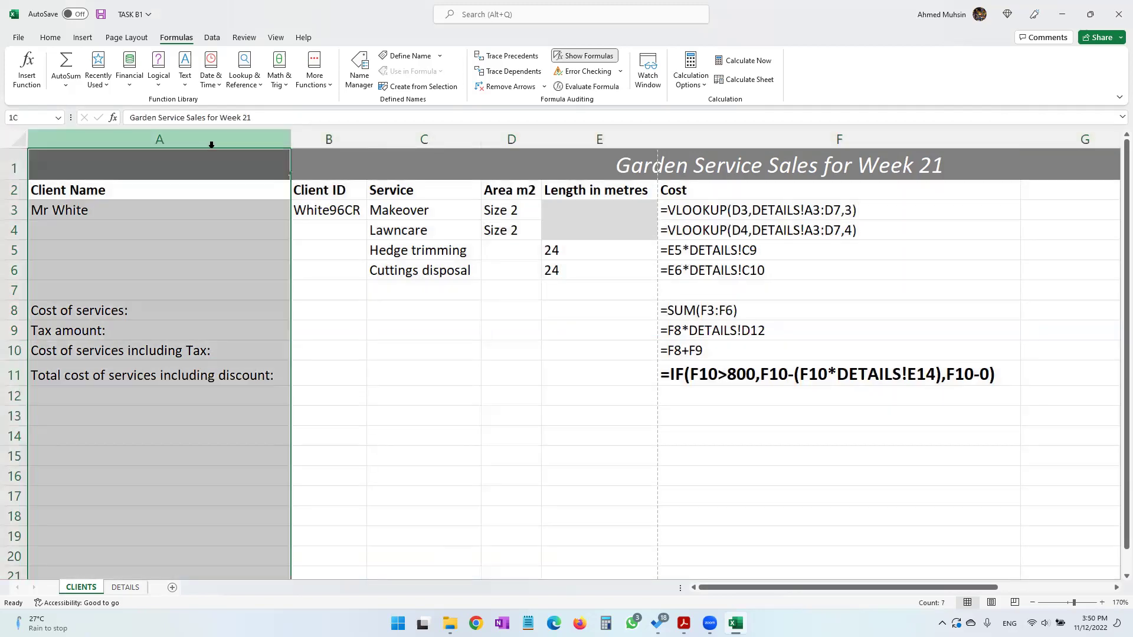
{"action": "left_click_drag", "start_coordinate": [266, 143], "coordinate": [121, 148]}
{"action": "left_click", "coordinate": [73, 348]}
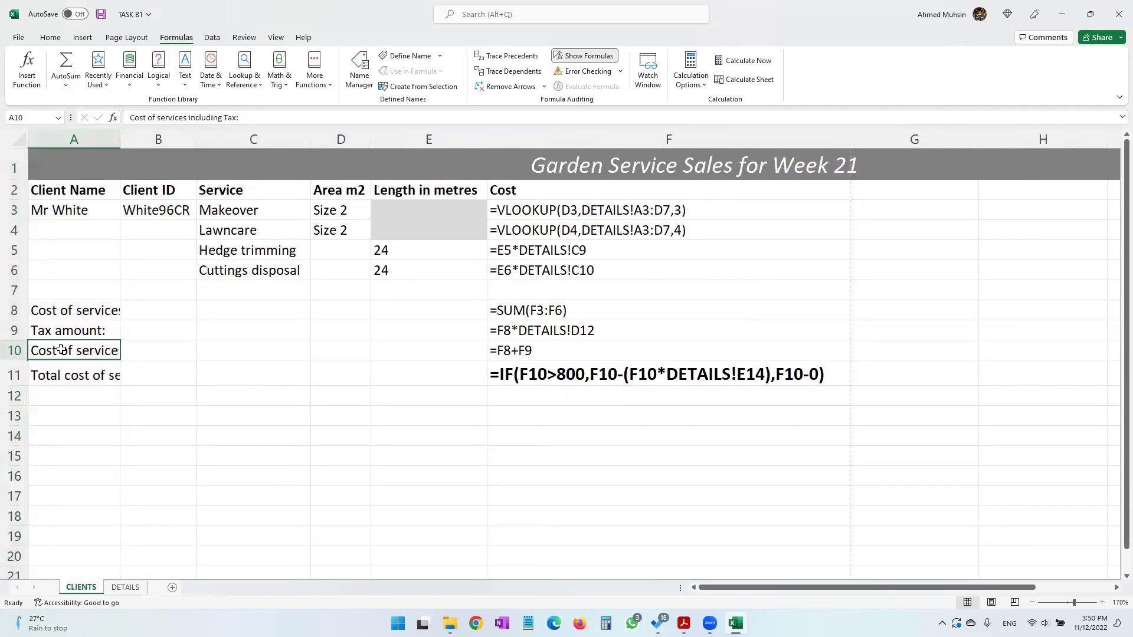
{"action": "double_click", "coordinate": [124, 145]}
{"action": "left_click", "coordinate": [216, 372]}
{"action": "left_click", "coordinate": [305, 243]}
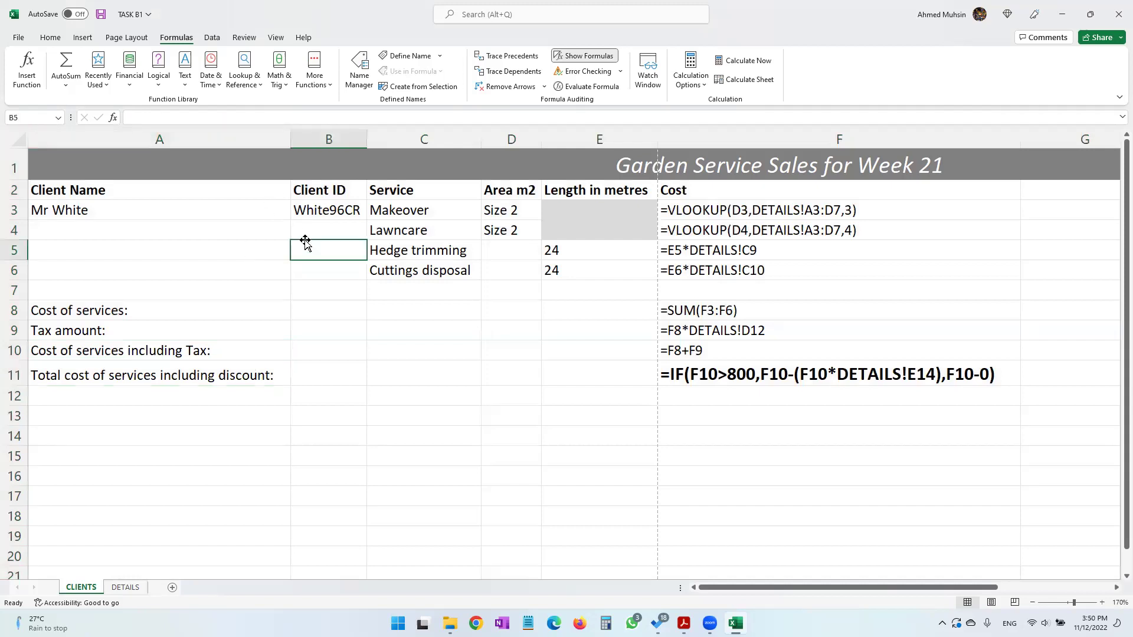
{"action": "left_click", "coordinate": [314, 321]}
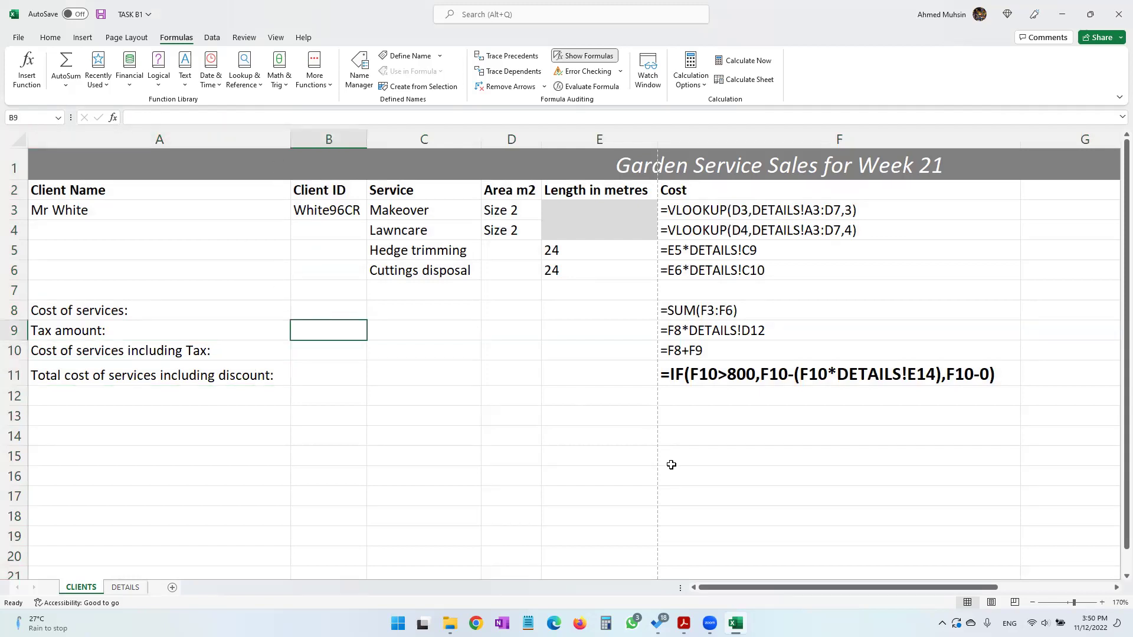
Step: Check both pages of the formula view's print preview against the practical paper's limit of two sides of A4
{"action": "left_click_drag", "start_coordinate": [357, 171], "coordinate": [384, 361]}
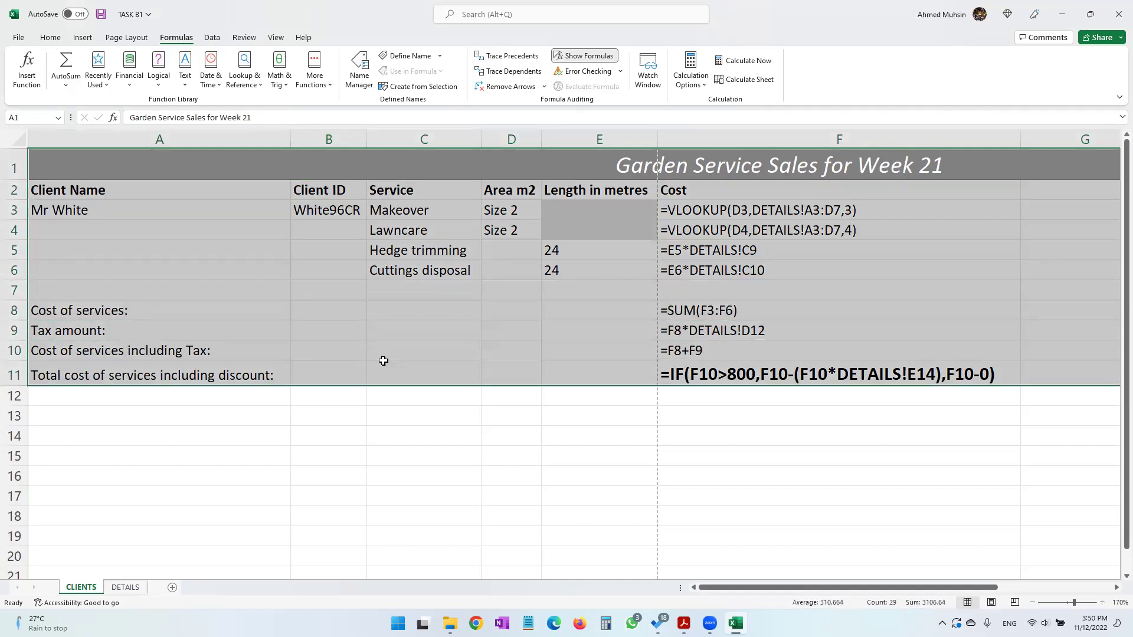
{"action": "key", "text": "ctrl+p"}
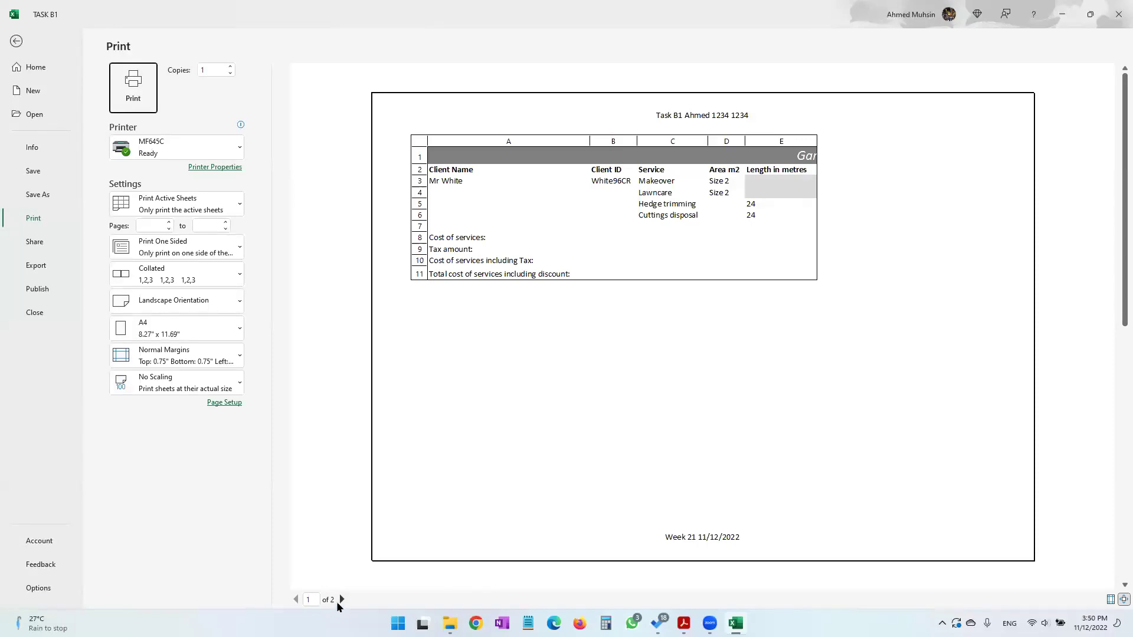
{"action": "left_click", "coordinate": [341, 600]}
{"action": "left_click", "coordinate": [295, 600]}
{"action": "left_click", "coordinate": [342, 600]}
{"action": "left_click", "coordinate": [295, 600]}
{"action": "left_click", "coordinate": [342, 599]}
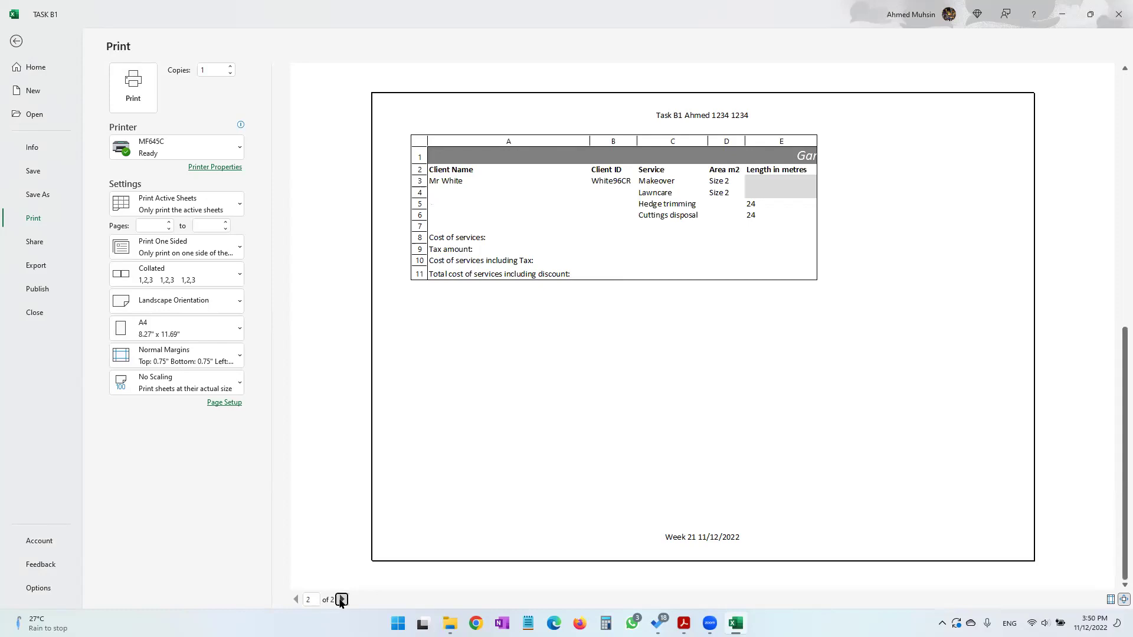
{"action": "left_click", "coordinate": [295, 599]}
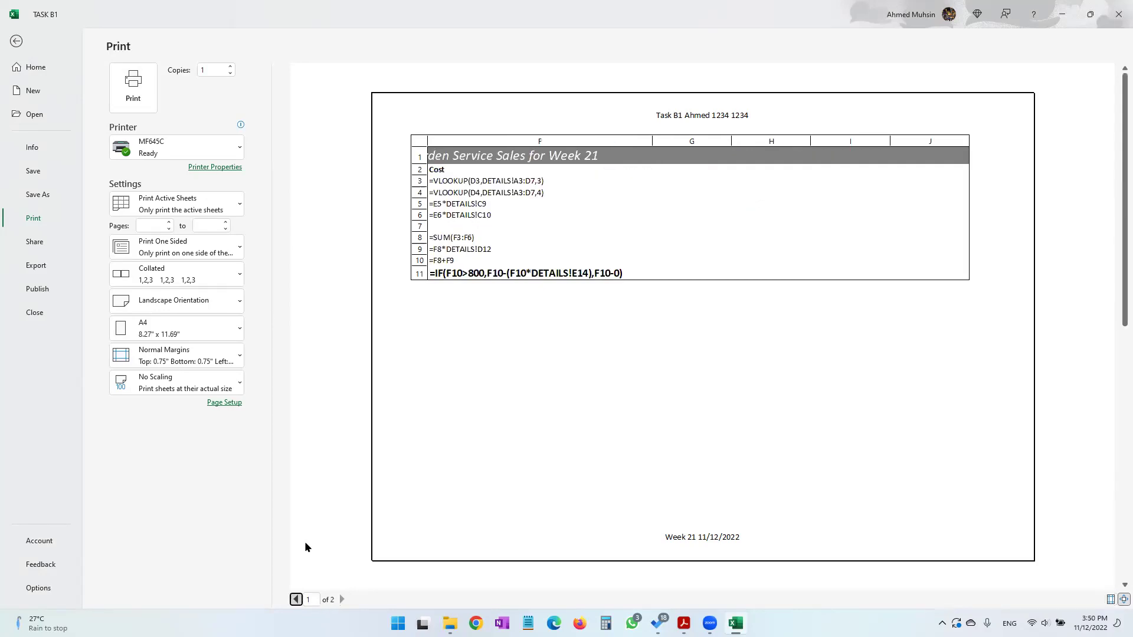
{"action": "left_click", "coordinate": [12, 45]}
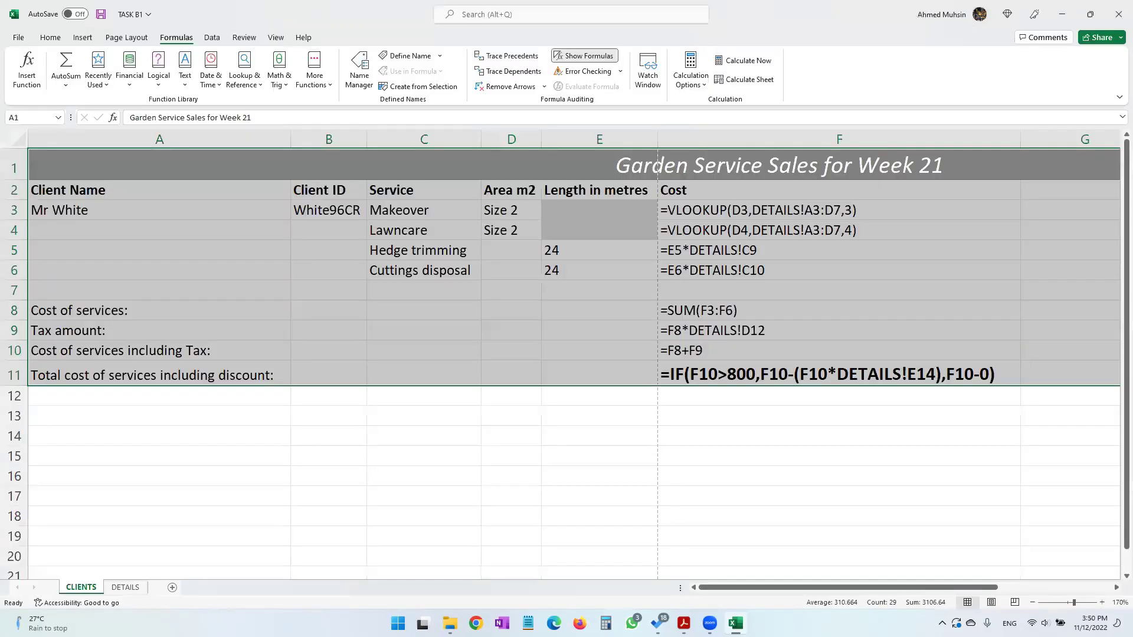
{"action": "key", "text": "alt+Tab"}
{"action": "left_click_drag", "start_coordinate": [523, 340], "coordinate": [668, 341]}
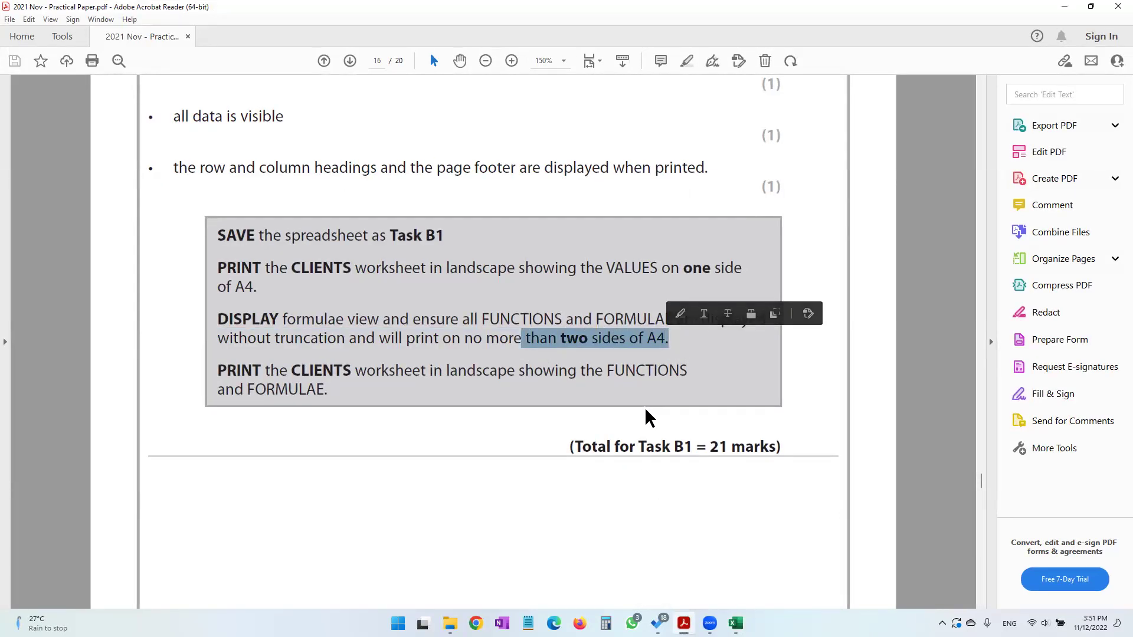
Step: Review the paper's instruction to print the functions and formulae in landscape and check it against the CLIENTS worksheet's print preview
{"action": "left_click_drag", "start_coordinate": [293, 372], "coordinate": [663, 378]}
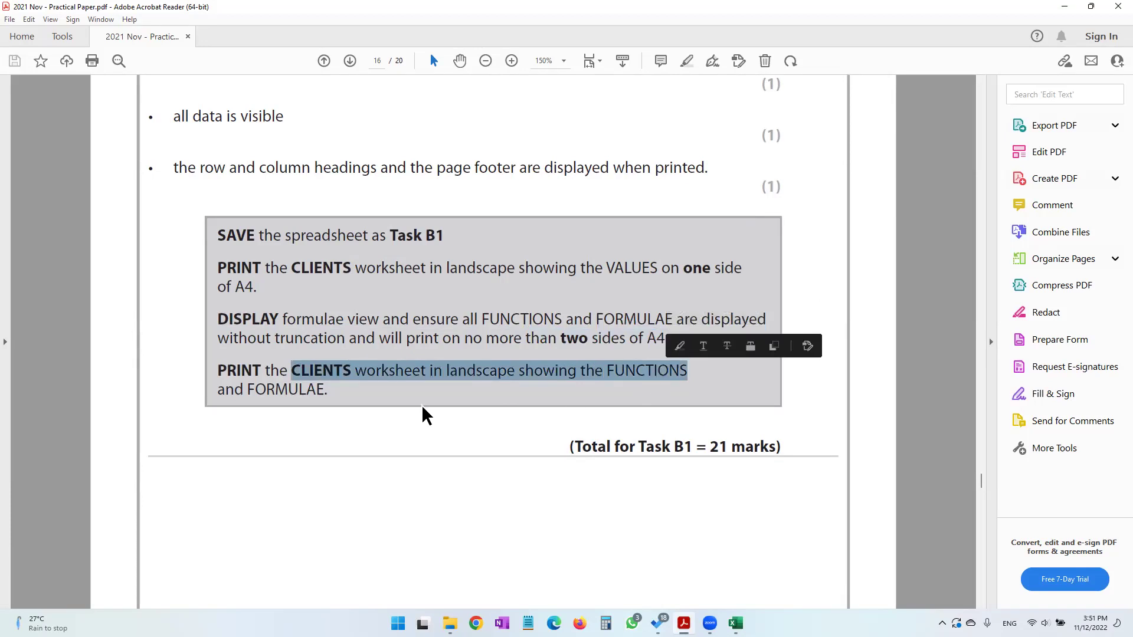
{"action": "left_click", "coordinate": [1071, 11]}
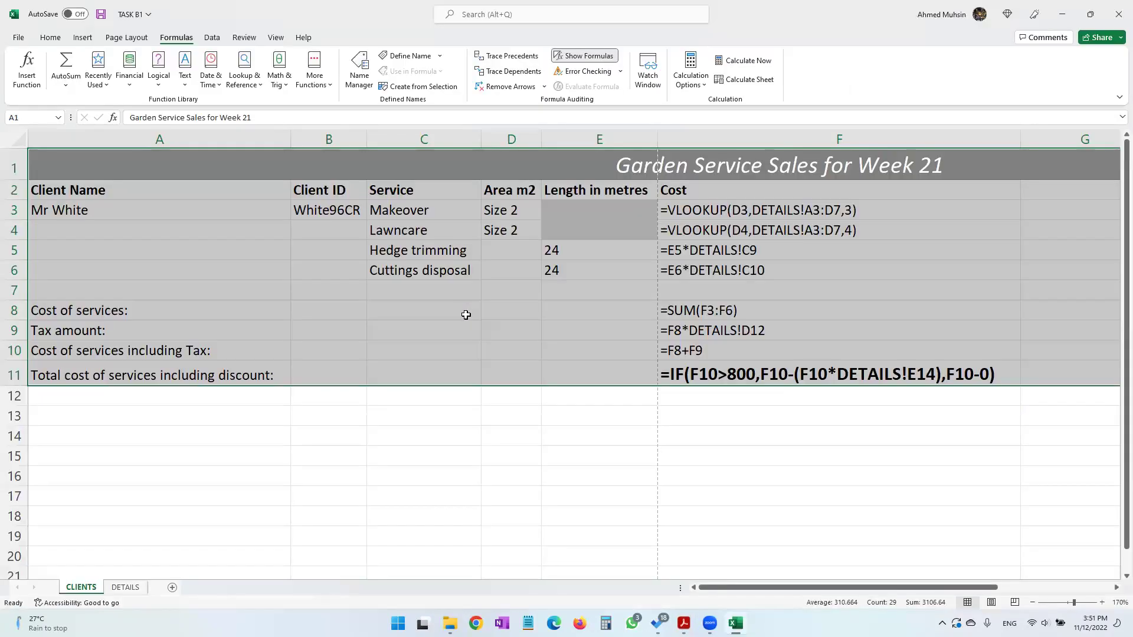
{"action": "key", "text": "ctrl+p"}
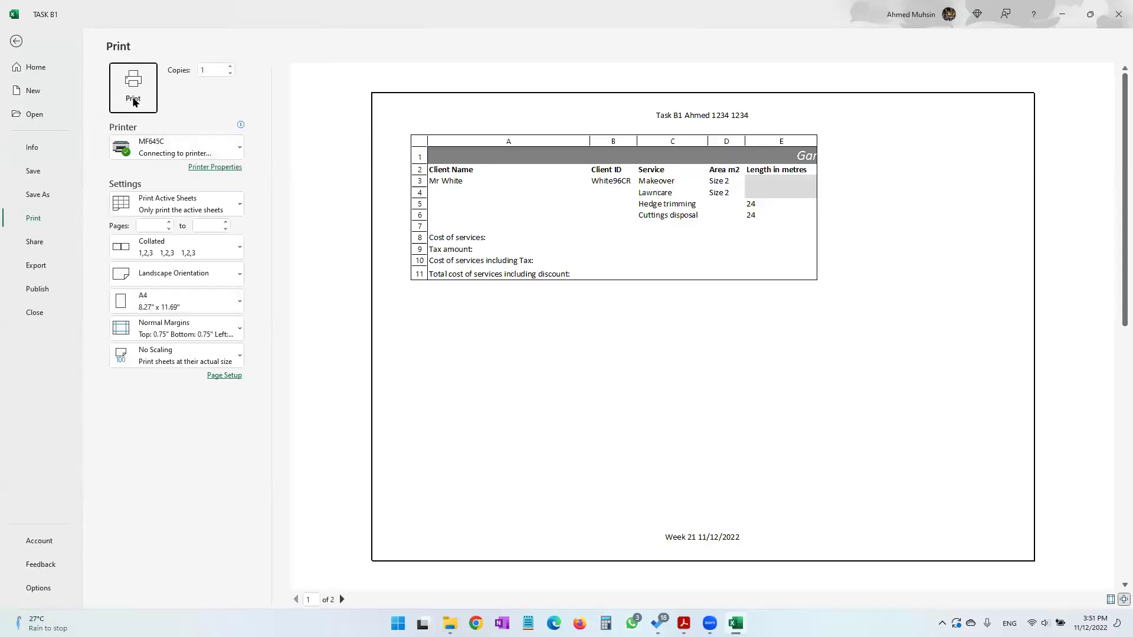
{"action": "left_click", "coordinate": [17, 42]}
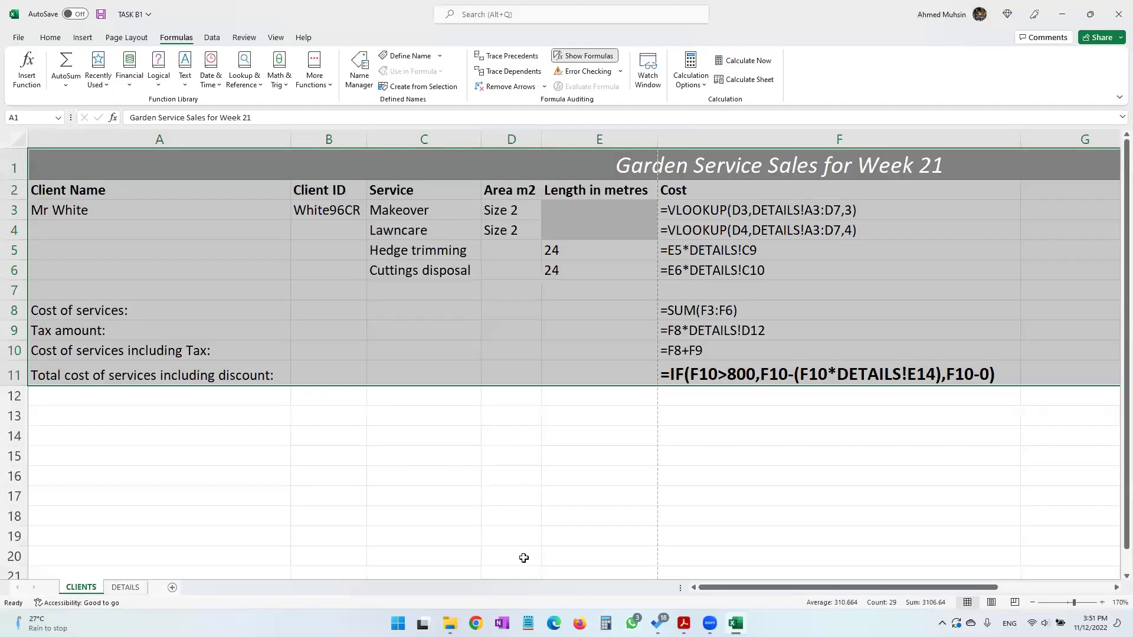
Step: Read the Task B2 instructions in the practical paper about filtering the DETAILS worksheet, and look over the Task B3 instructions
{"action": "left_click", "coordinate": [684, 623]}
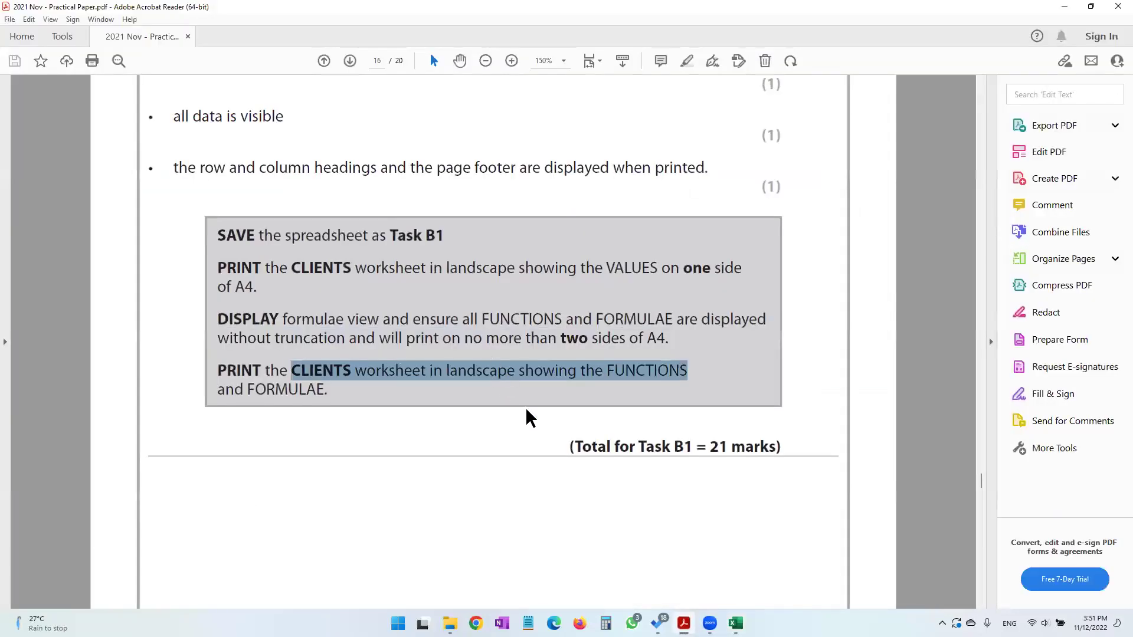
{"action": "scroll", "coordinate": [547, 405], "scroll_direction": "down", "scroll_amount": 3}
{"action": "scroll", "coordinate": [545, 402], "scroll_direction": "up", "scroll_amount": 5}
{"action": "left_click_drag", "start_coordinate": [673, 513], "coordinate": [690, 517]}
{"action": "scroll", "coordinate": [469, 438], "scroll_direction": "down", "scroll_amount": 5}
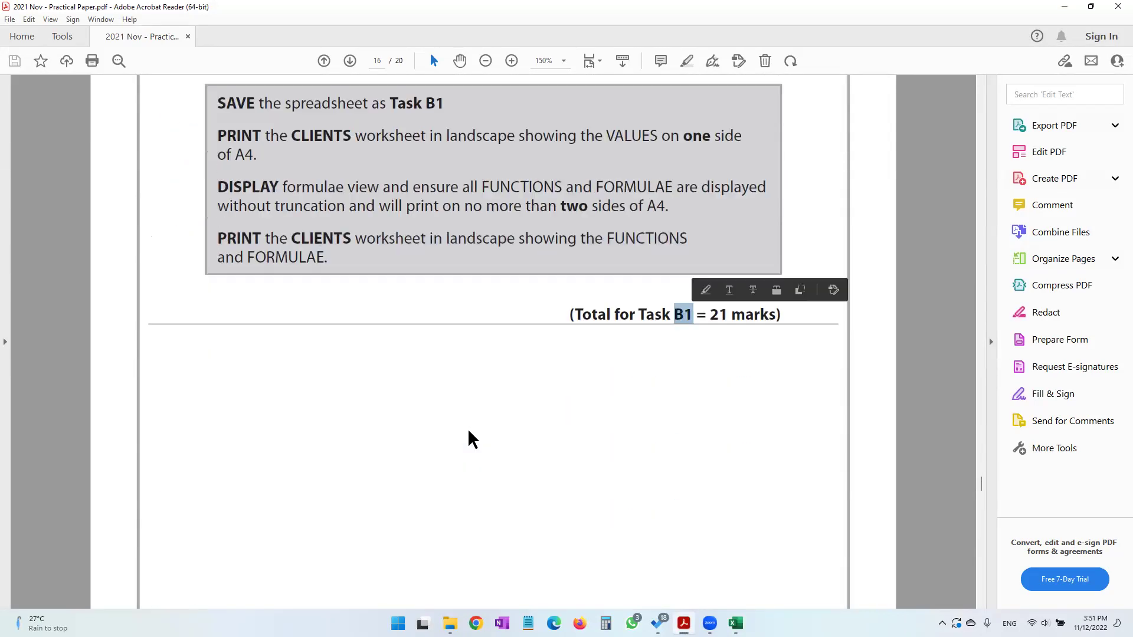
{"action": "scroll", "coordinate": [470, 440], "scroll_direction": "down", "scroll_amount": 10}
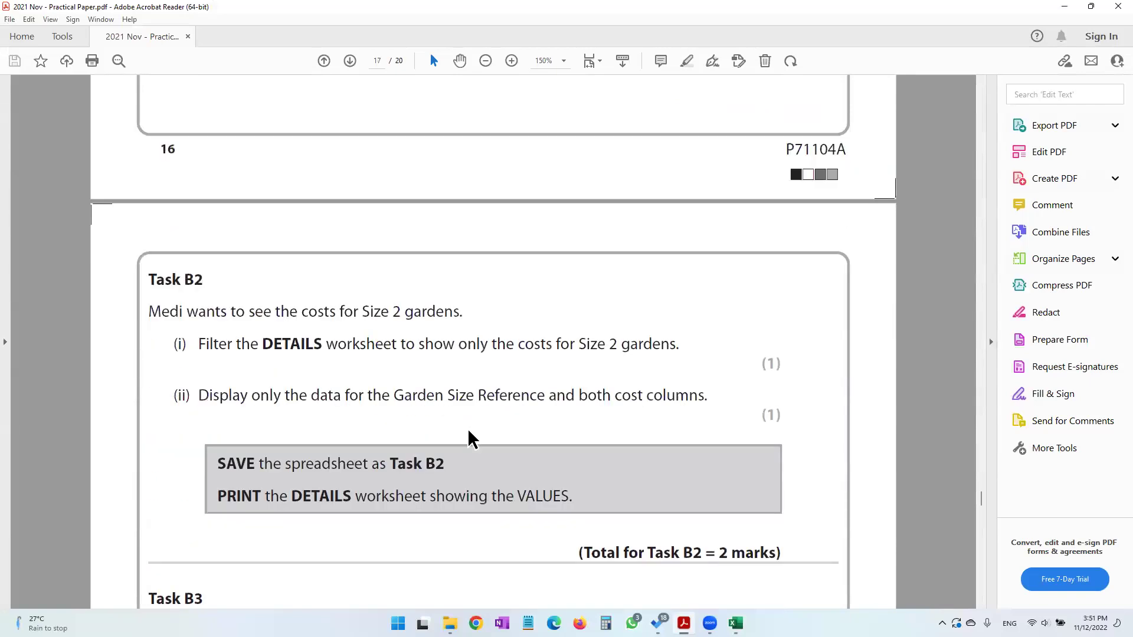
{"action": "scroll", "coordinate": [470, 439], "scroll_direction": "down", "scroll_amount": 13}
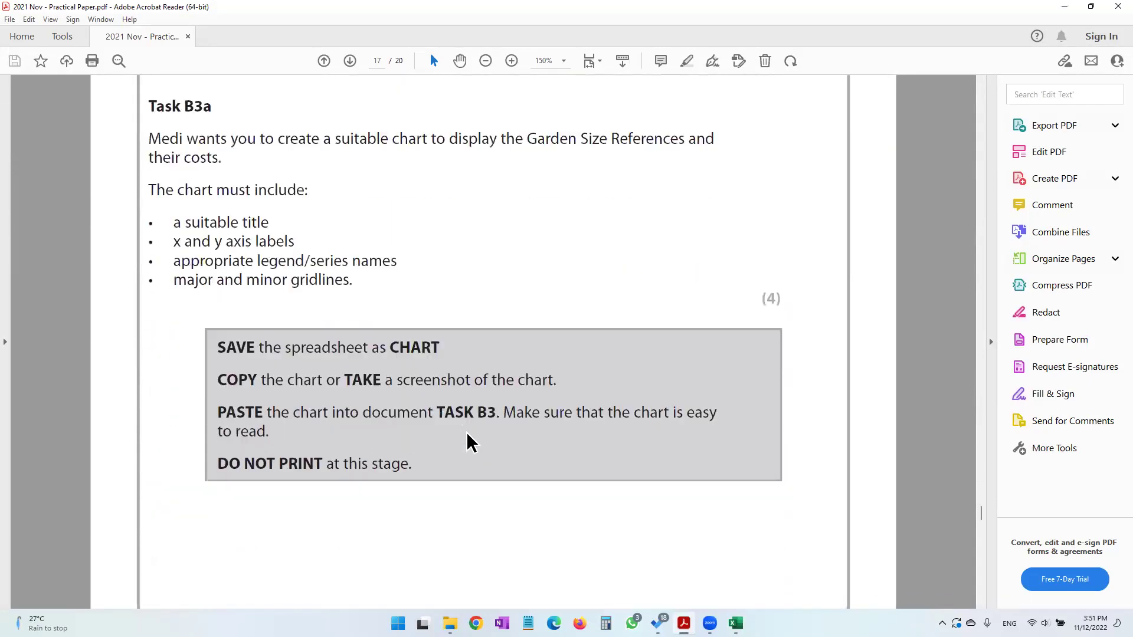
{"action": "scroll", "coordinate": [466, 436], "scroll_direction": "down", "scroll_amount": 2}
{"action": "scroll", "coordinate": [466, 434], "scroll_direction": "up", "scroll_amount": 12}
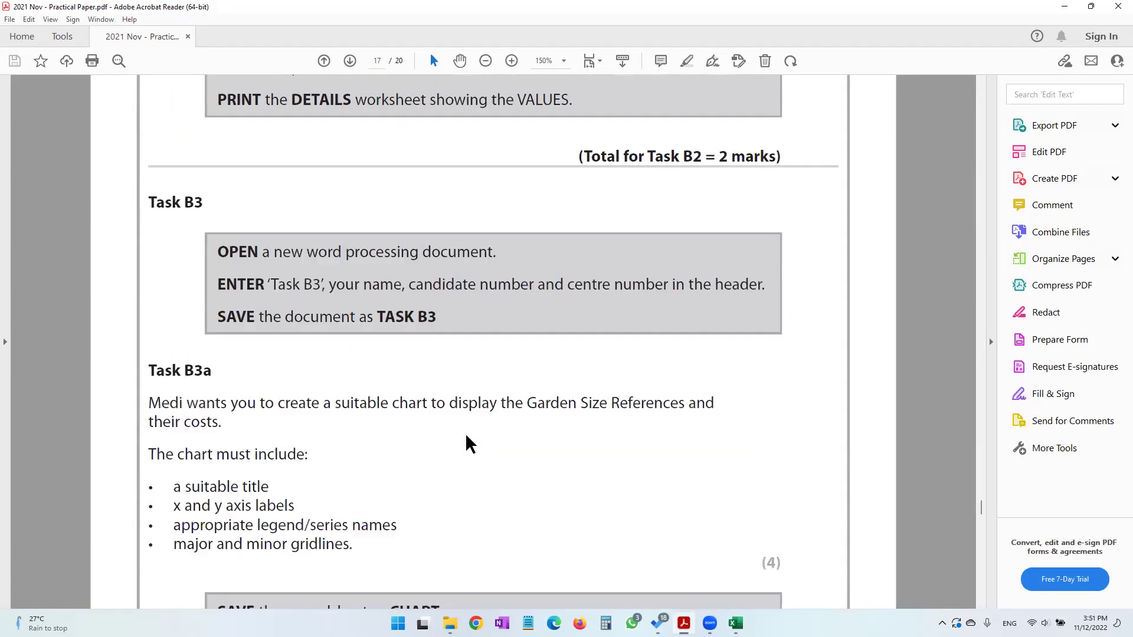
{"action": "scroll", "coordinate": [466, 434], "scroll_direction": "up", "scroll_amount": 3}
{"action": "scroll", "coordinate": [391, 369], "scroll_direction": "down", "scroll_amount": 2}
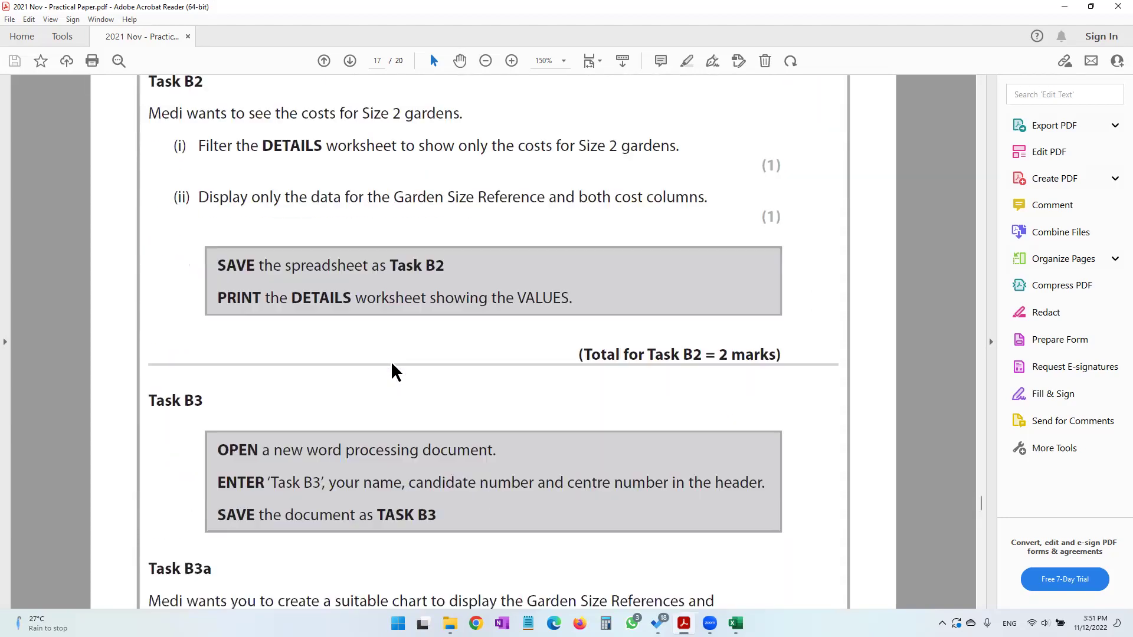
{"action": "left_click_drag", "start_coordinate": [275, 114], "coordinate": [433, 120]}
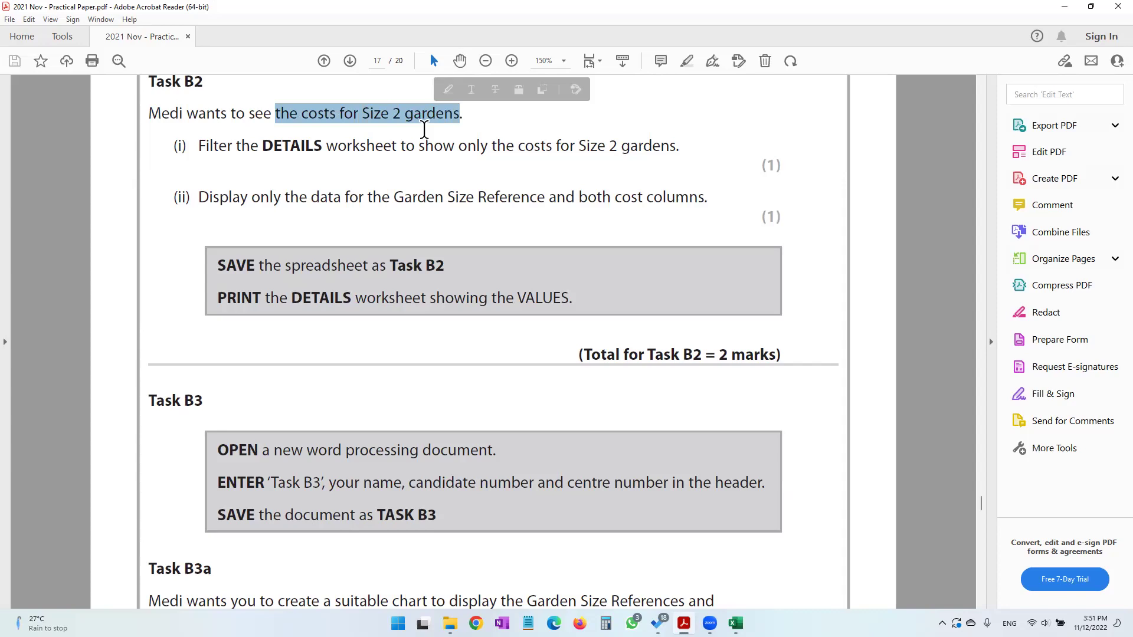
{"action": "left_click_drag", "start_coordinate": [260, 146], "coordinate": [660, 148]}
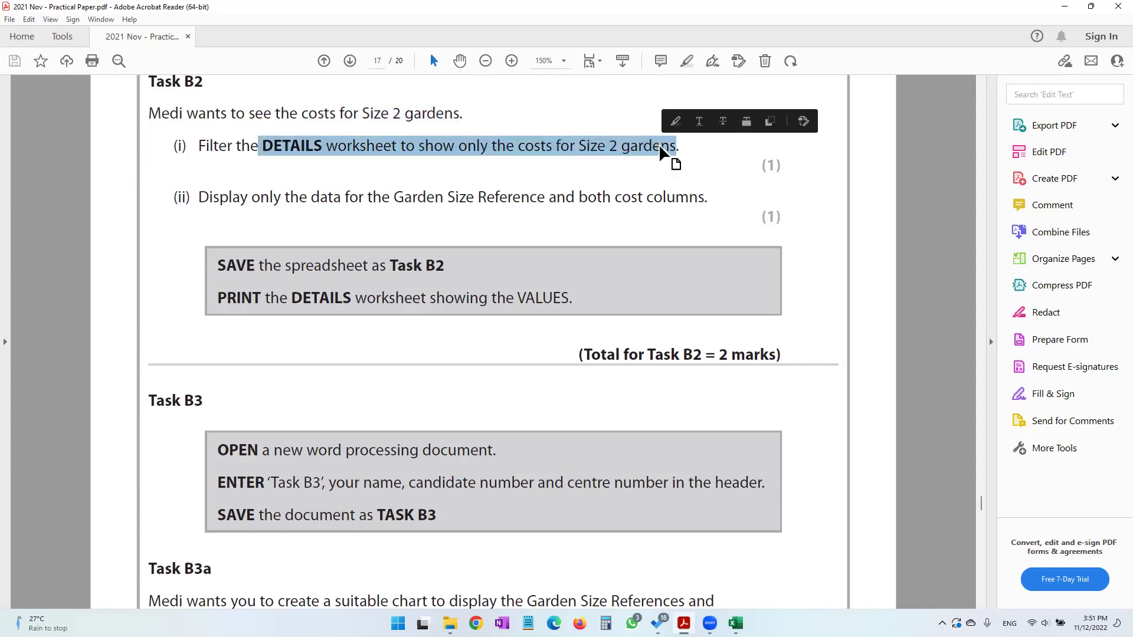
{"action": "left_click_drag", "start_coordinate": [455, 147], "coordinate": [613, 142]}
{"action": "left_click", "coordinate": [1062, 9]}
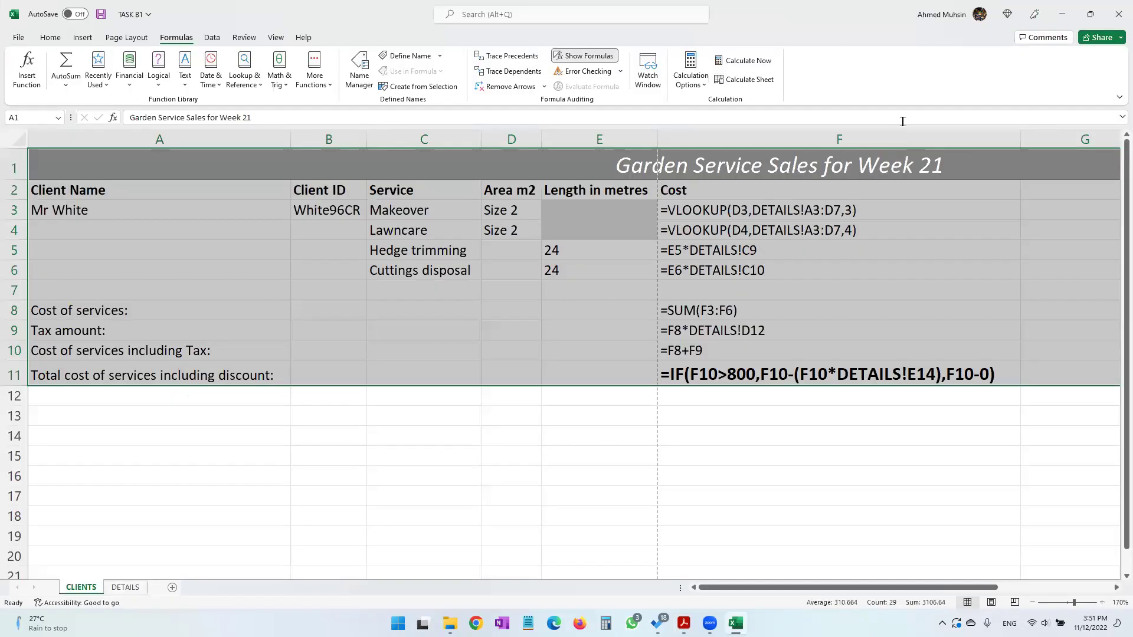
Step: Turn off the formula display on the CLIENTS worksheet to return it to showing values
{"action": "left_click", "coordinate": [608, 373]}
{"action": "left_click", "coordinate": [732, 244]}
{"action": "left_click", "coordinate": [727, 208]}
{"action": "left_click_drag", "start_coordinate": [720, 281], "coordinate": [663, 376]}
{"action": "left_click", "coordinate": [728, 270]}
{"action": "left_click", "coordinate": [732, 211]}
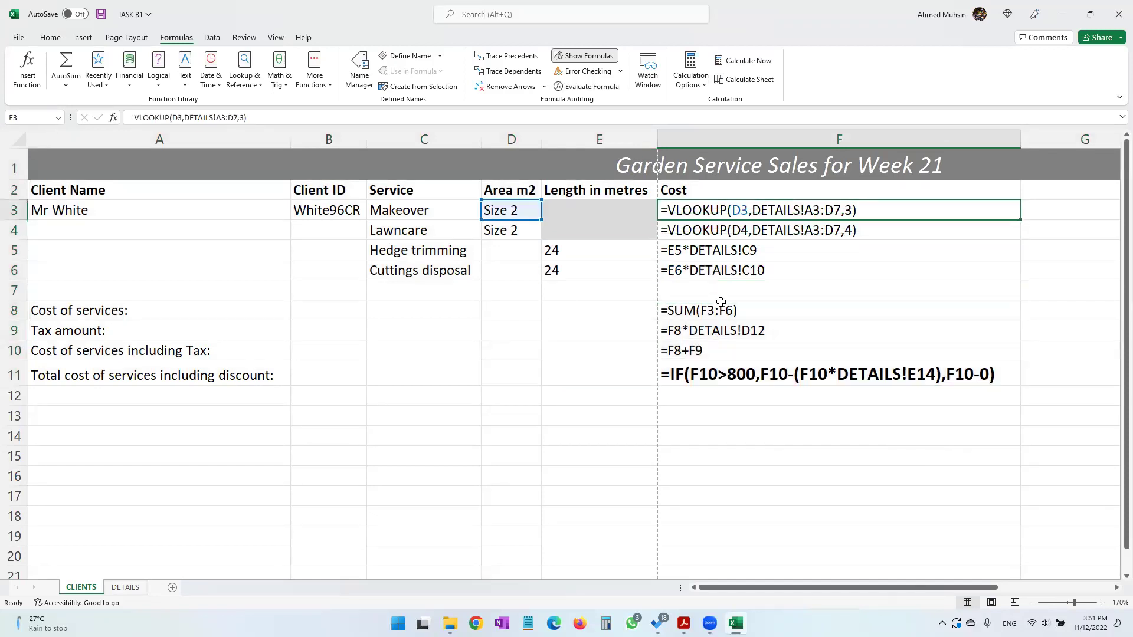
{"action": "left_click", "coordinate": [598, 58]}
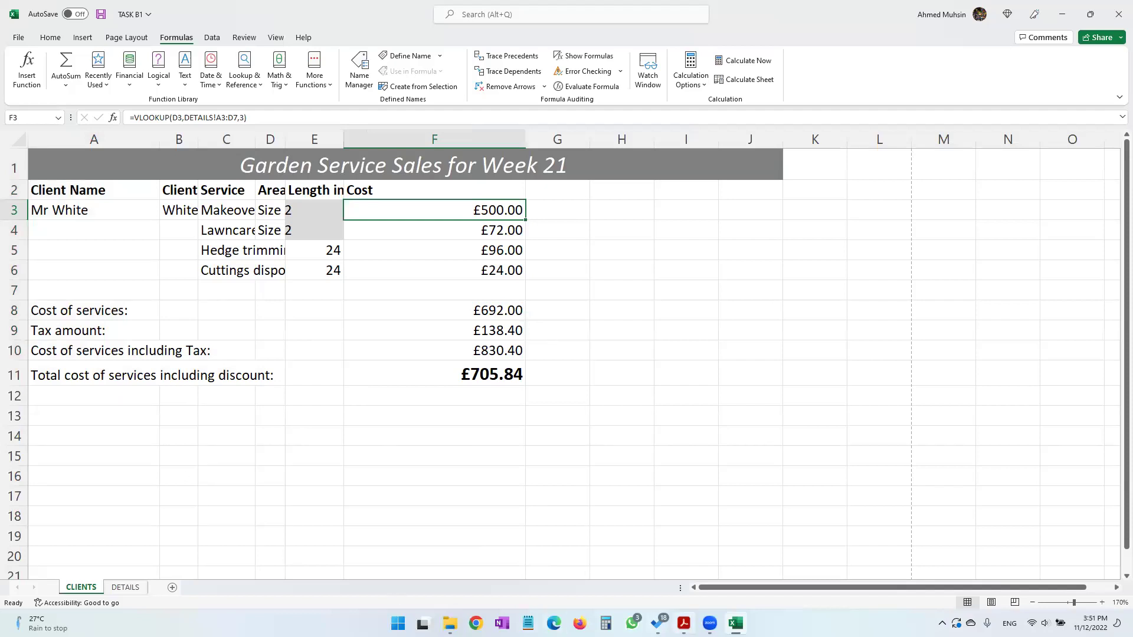
Step: Following Task B2, add filters to the header row A2:D2 of the service cost table on the DETAILS worksheet
{"action": "left_click", "coordinate": [684, 623]}
{"action": "left_click_drag", "start_coordinate": [274, 146], "coordinate": [397, 147]}
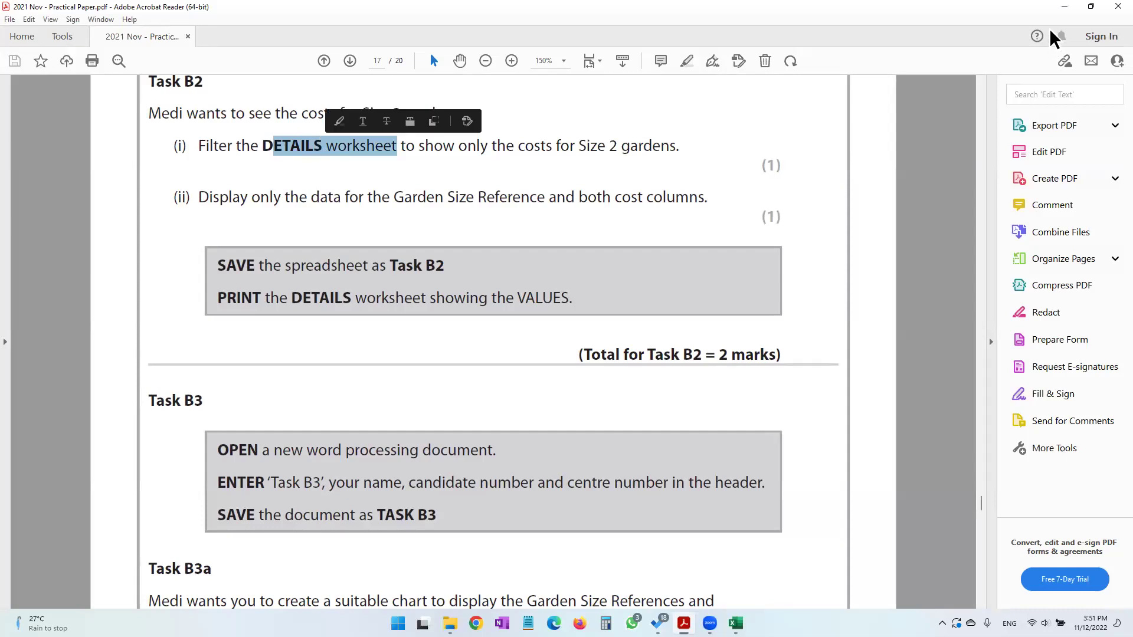
{"action": "left_click", "coordinate": [1065, 6]}
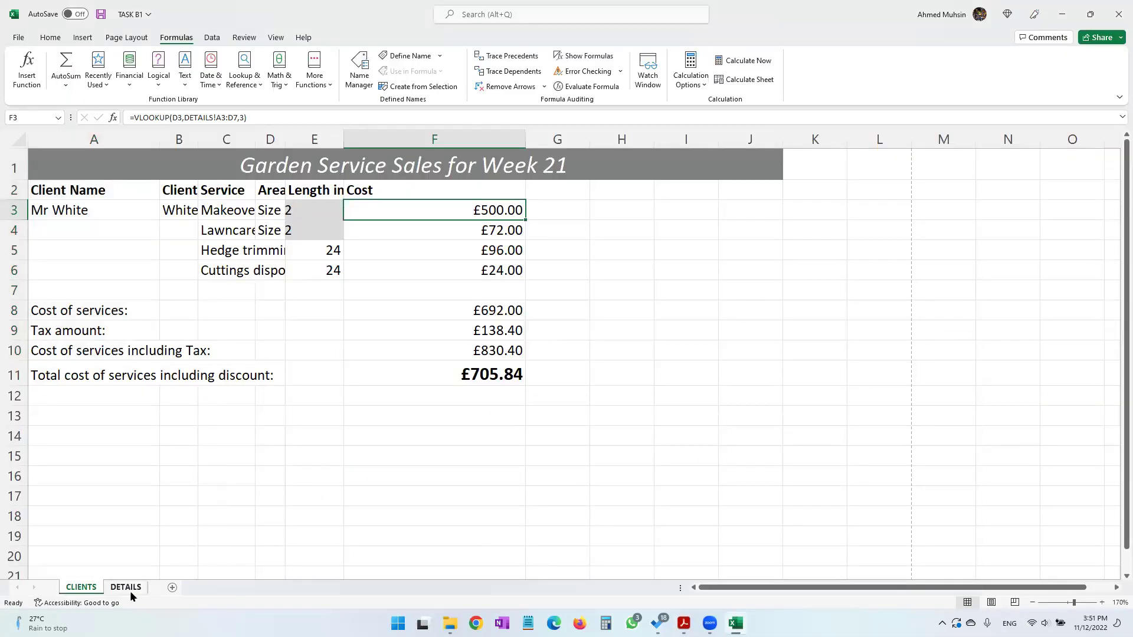
{"action": "left_click", "coordinate": [130, 590]}
{"action": "left_click", "coordinate": [299, 236]}
{"action": "left_click_drag", "start_coordinate": [136, 187], "coordinate": [413, 184]}
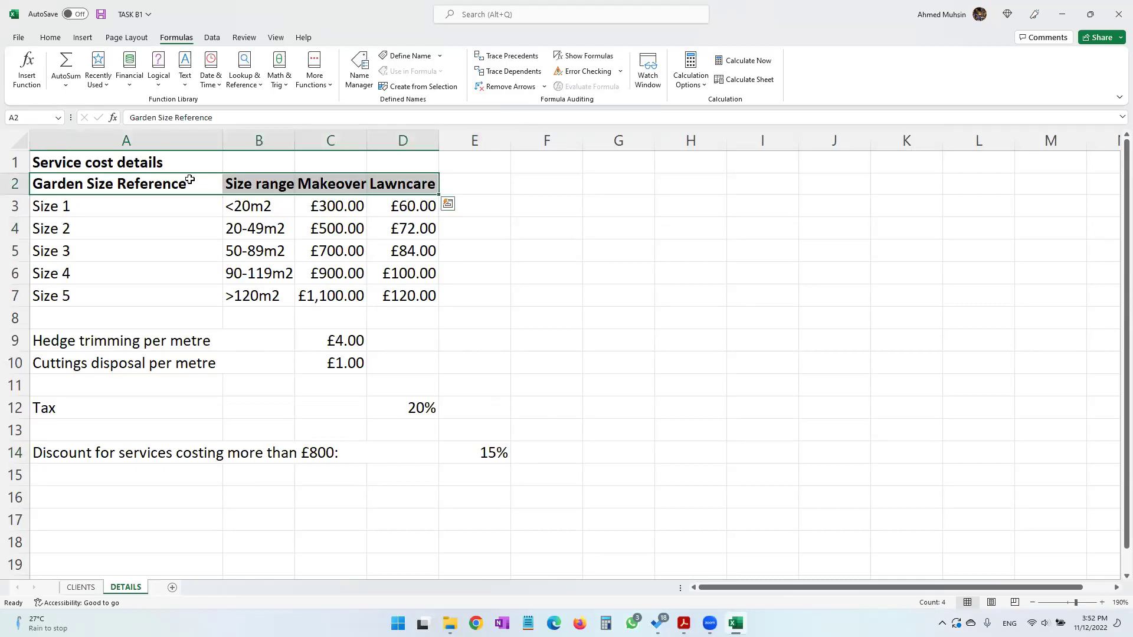
{"action": "left_click", "coordinate": [189, 180]}
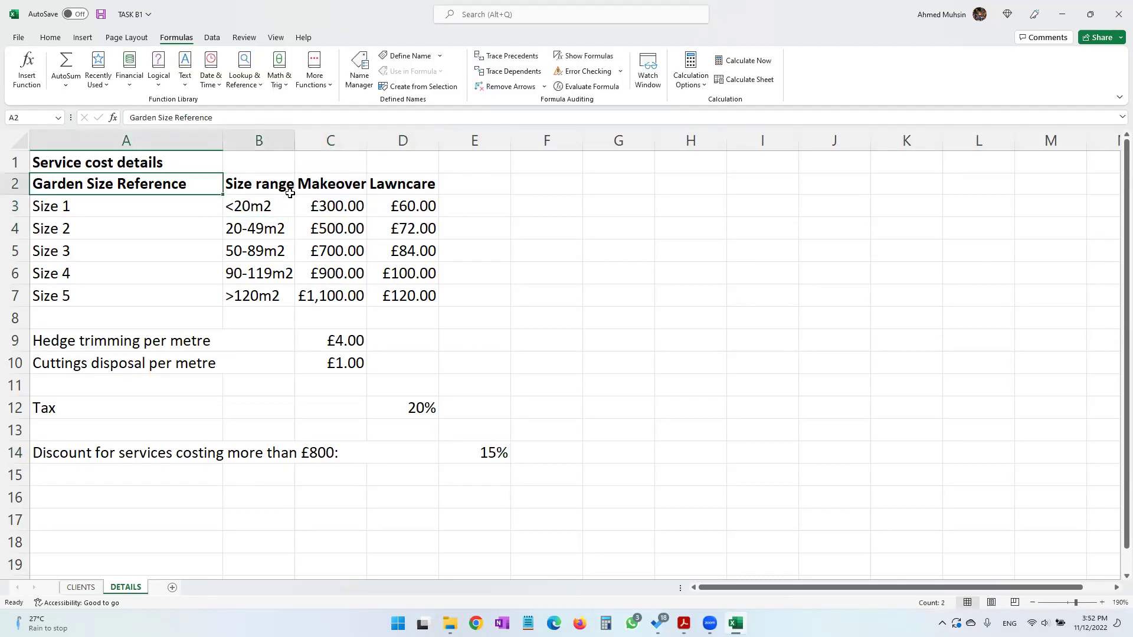
{"action": "left_click_drag", "start_coordinate": [290, 193], "coordinate": [412, 184]}
{"action": "left_click", "coordinate": [59, 40]}
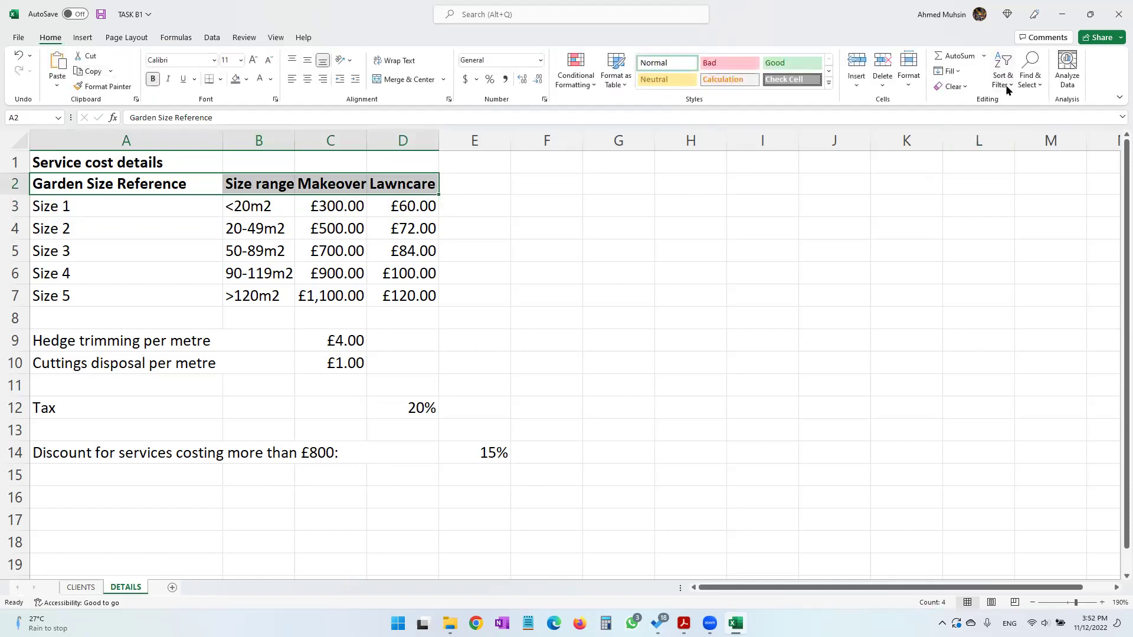
{"action": "left_click", "coordinate": [1007, 89]}
{"action": "left_click", "coordinate": [1010, 153]}
{"action": "left_click", "coordinate": [367, 231]}
{"action": "left_click", "coordinate": [408, 186]}
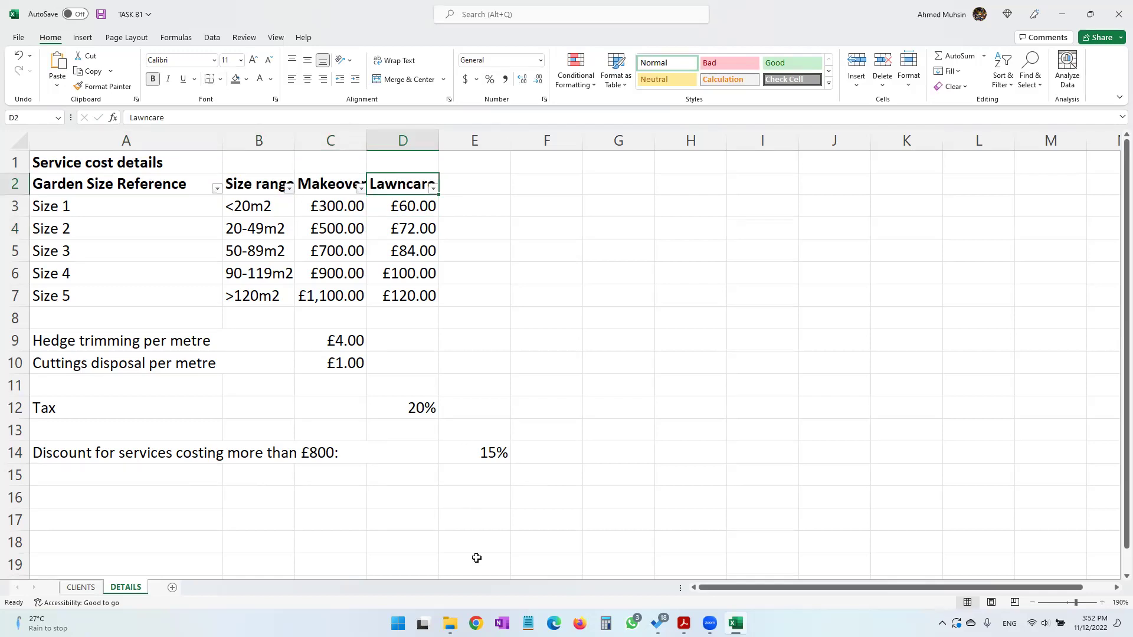
Step: As Task B2 (i) asks, filter the Garden Size Reference column on the DETAILS worksheet to show only Size 2
{"action": "key", "text": "alt+Tab"}
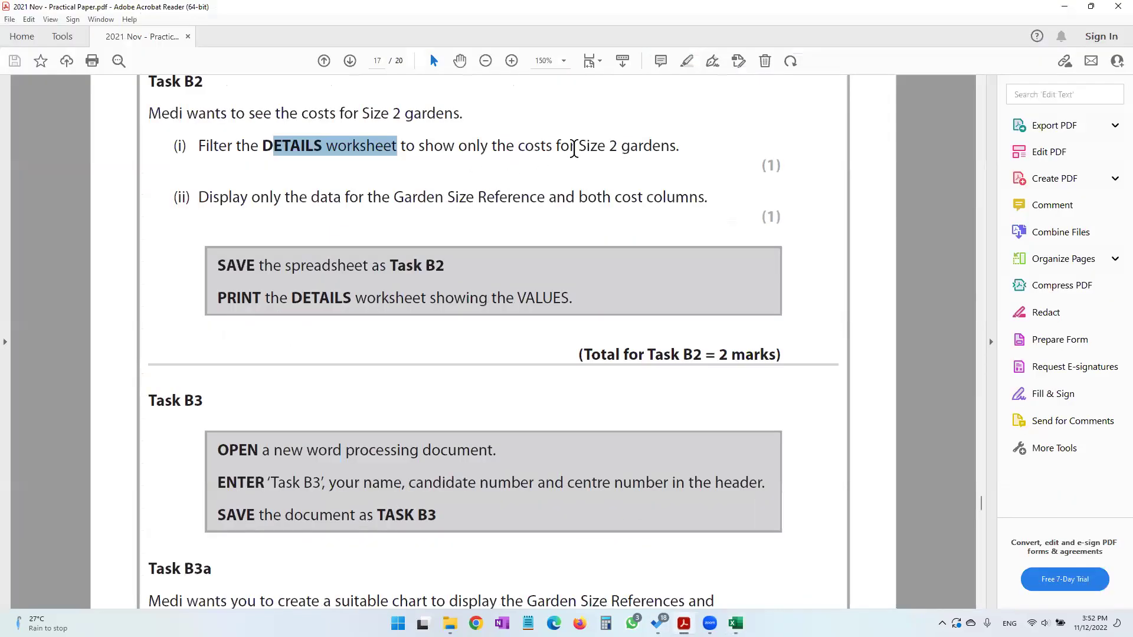
{"action": "left_click_drag", "start_coordinate": [577, 146], "coordinate": [677, 146]}
{"action": "left_click", "coordinate": [616, 153]}
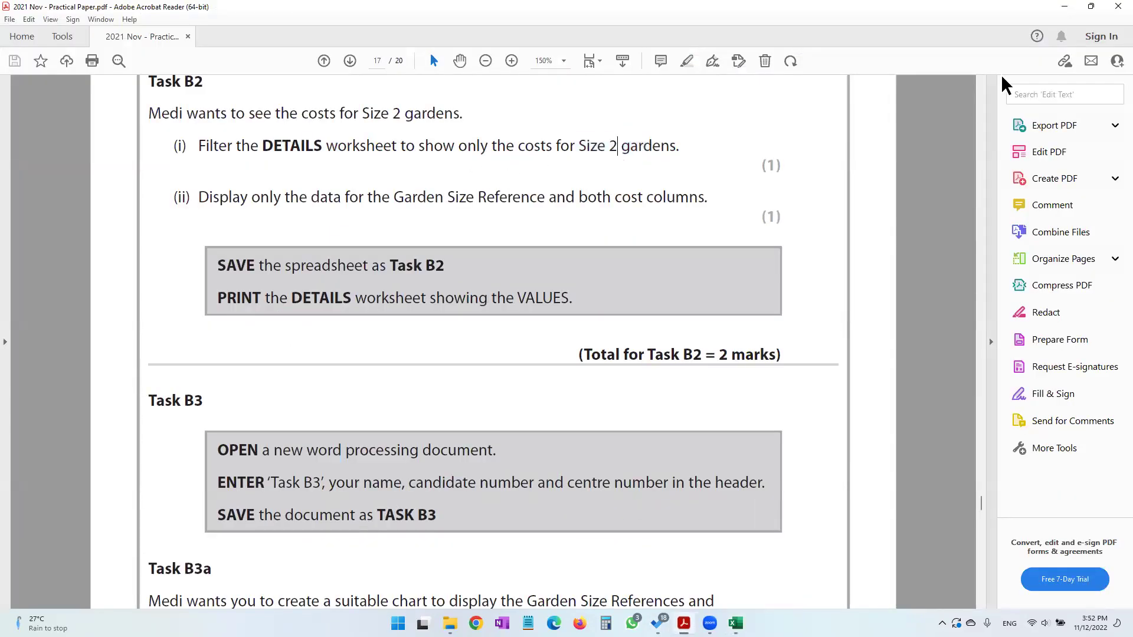
{"action": "left_click", "coordinate": [1065, 7]}
{"action": "left_click", "coordinate": [253, 267]}
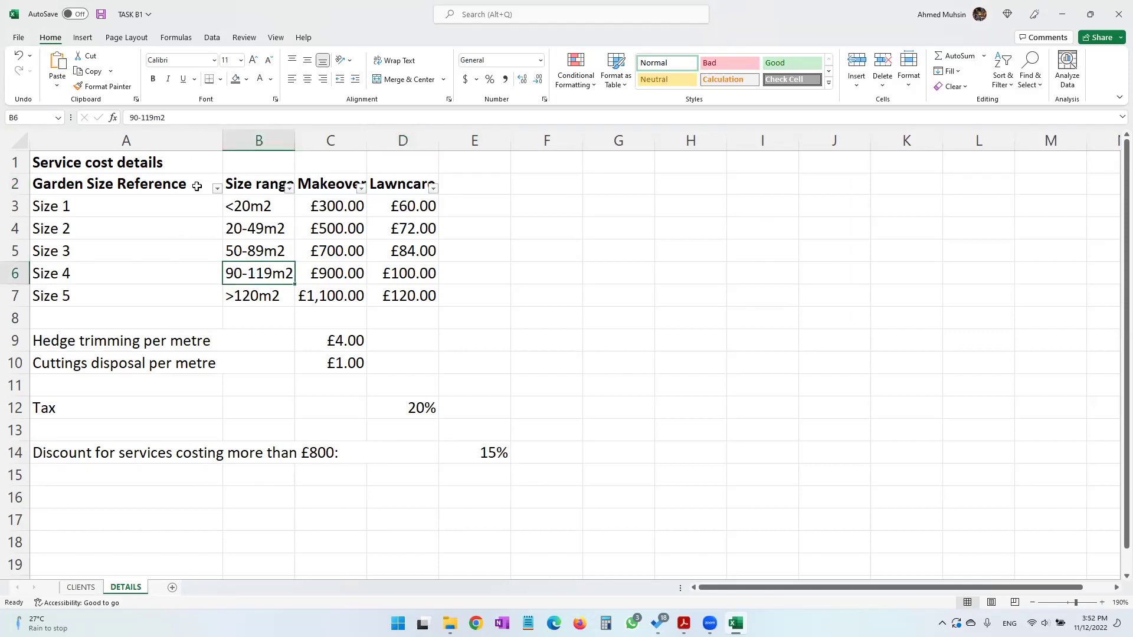
{"action": "left_click", "coordinate": [218, 187]}
{"action": "left_click", "coordinate": [113, 329]}
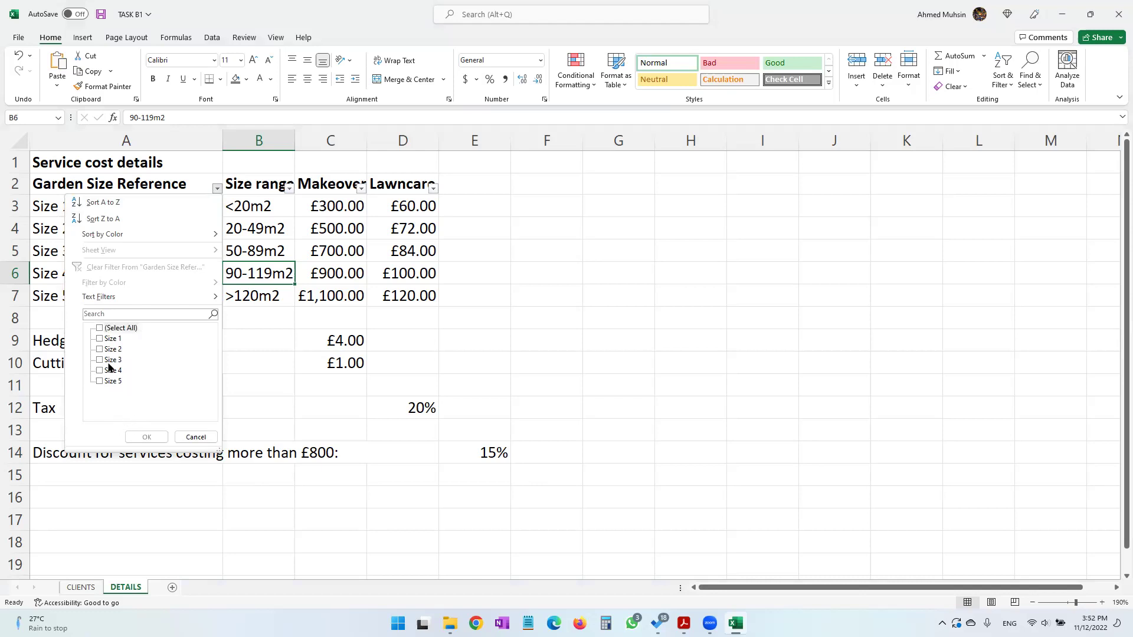
{"action": "left_click", "coordinate": [110, 351]}
{"action": "left_click", "coordinate": [146, 436]}
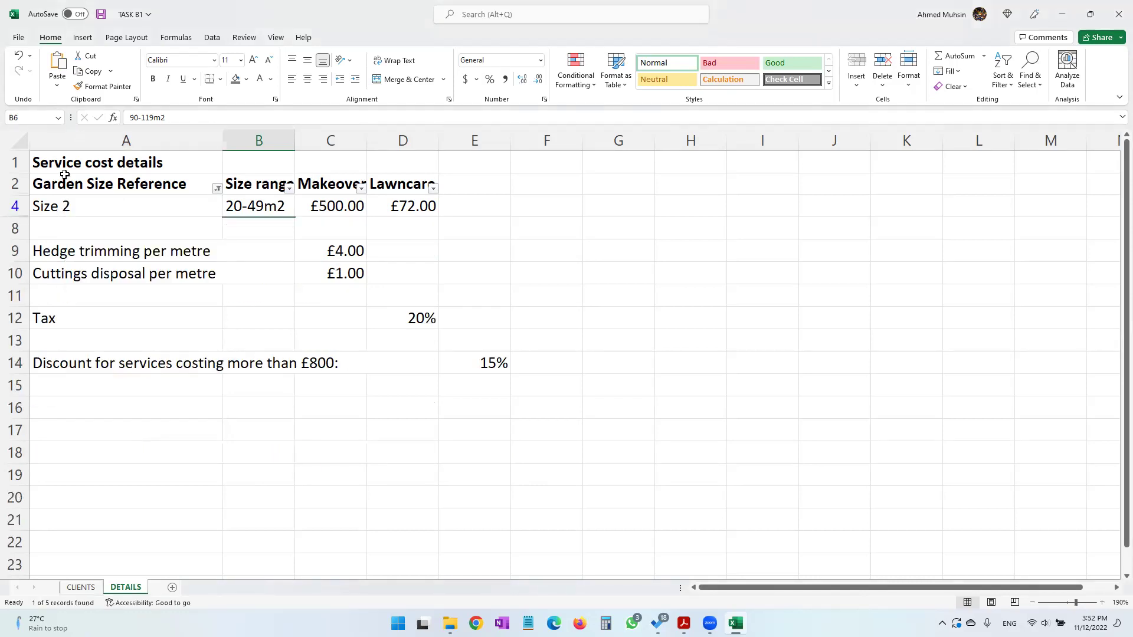
{"action": "left_click_drag", "start_coordinate": [60, 202], "coordinate": [419, 209]}
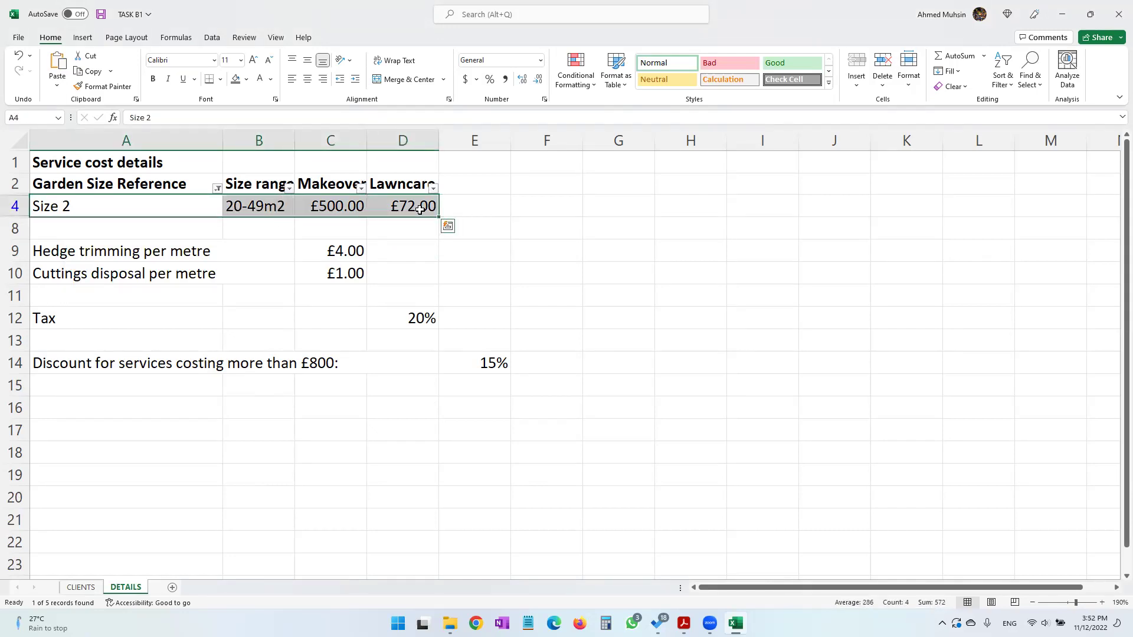
{"action": "left_click", "coordinate": [217, 188]}
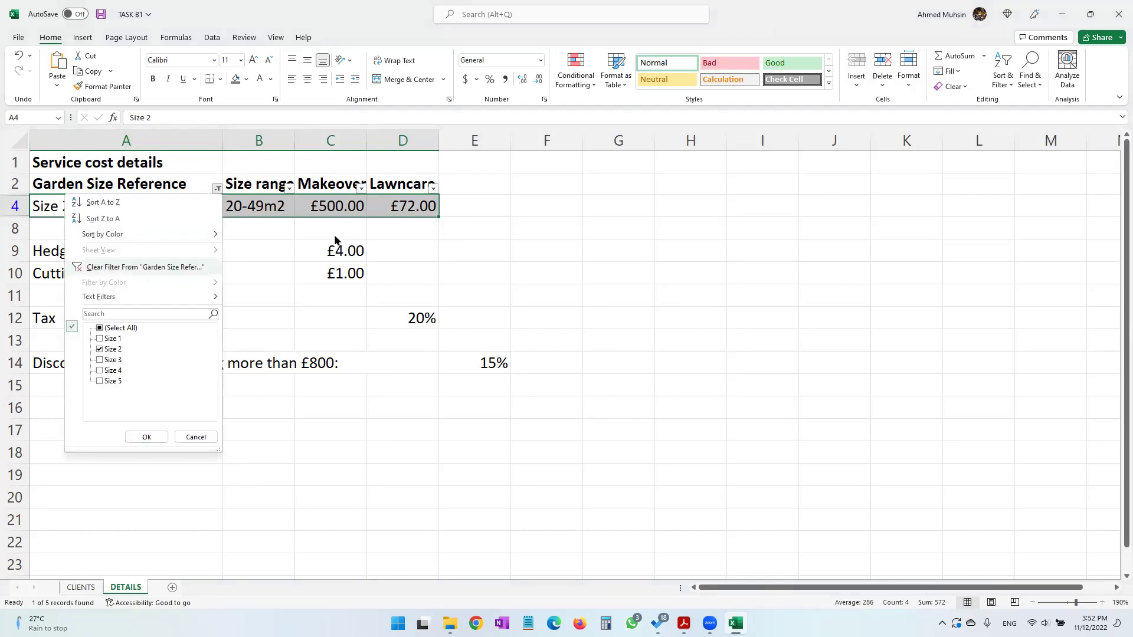
{"action": "left_click", "coordinate": [335, 199]}
Step: Check Task B2 (ii) in the practical paper and, as it asks, hide the Size range column B on the DETAILS worksheet
{"action": "key", "text": "alt+Tab"}
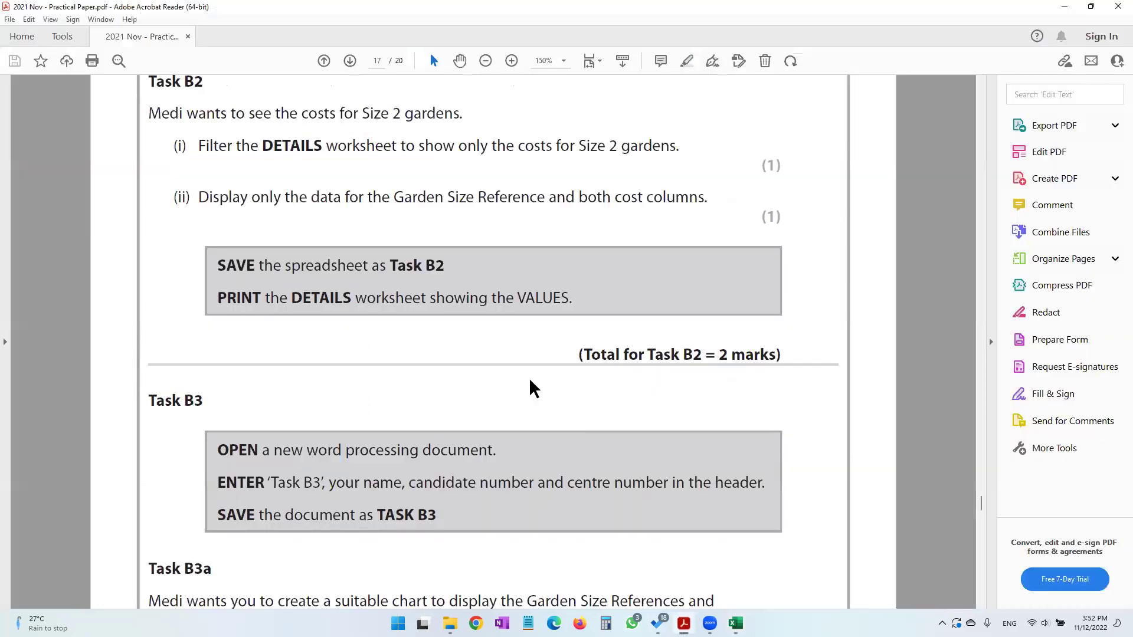
{"action": "left_click_drag", "start_coordinate": [200, 199], "coordinate": [705, 198]}
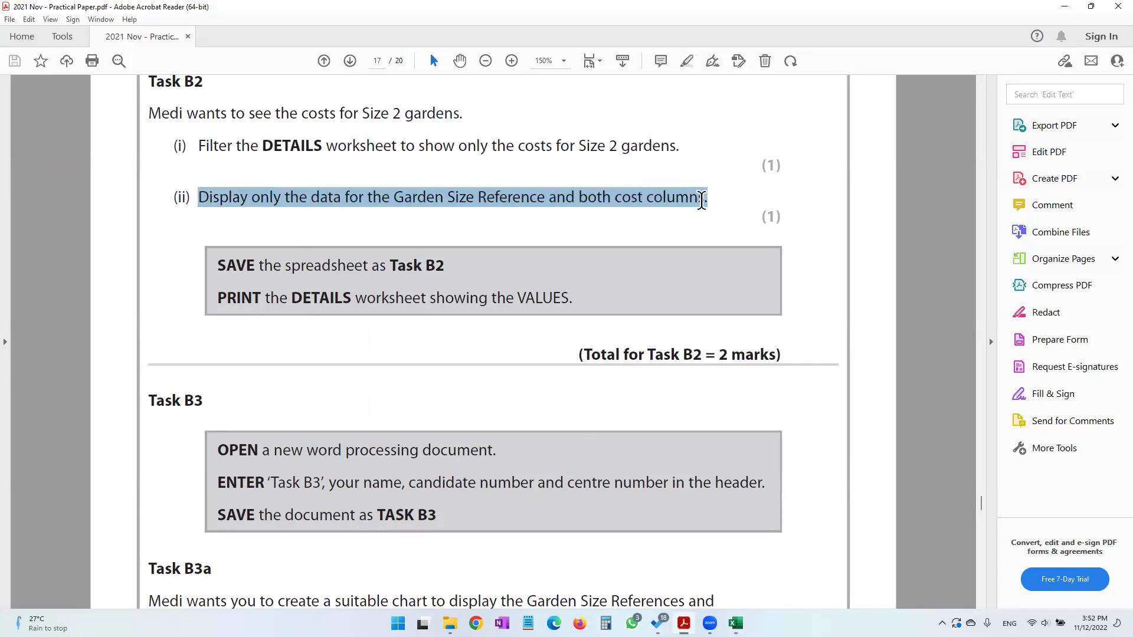
{"action": "left_click", "coordinate": [451, 205]}
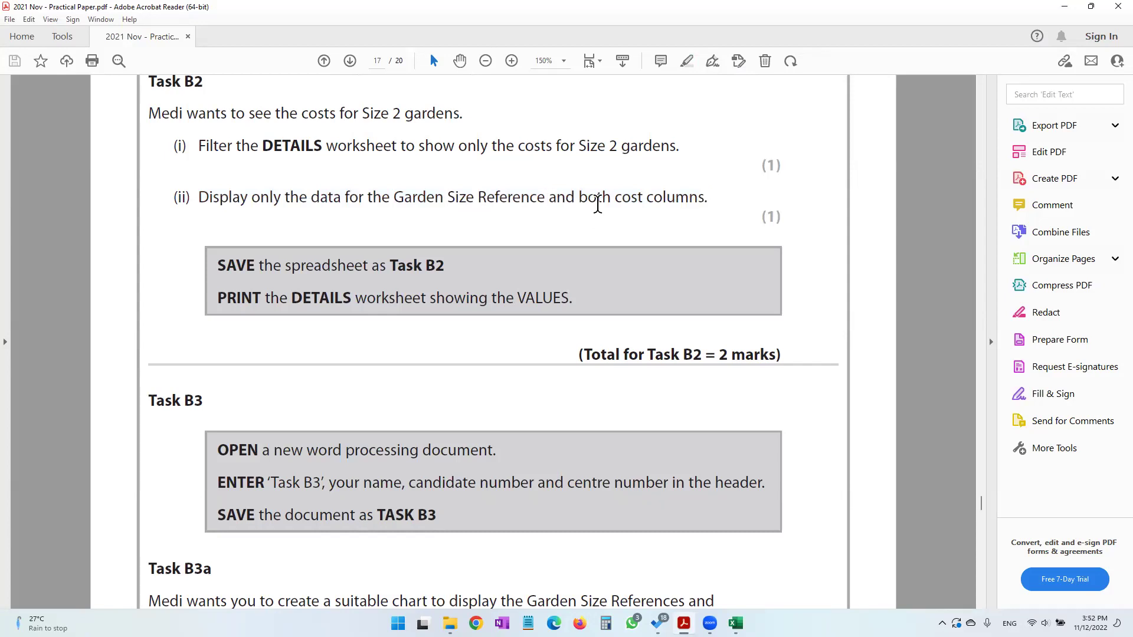
{"action": "left_click", "coordinate": [1064, 7]}
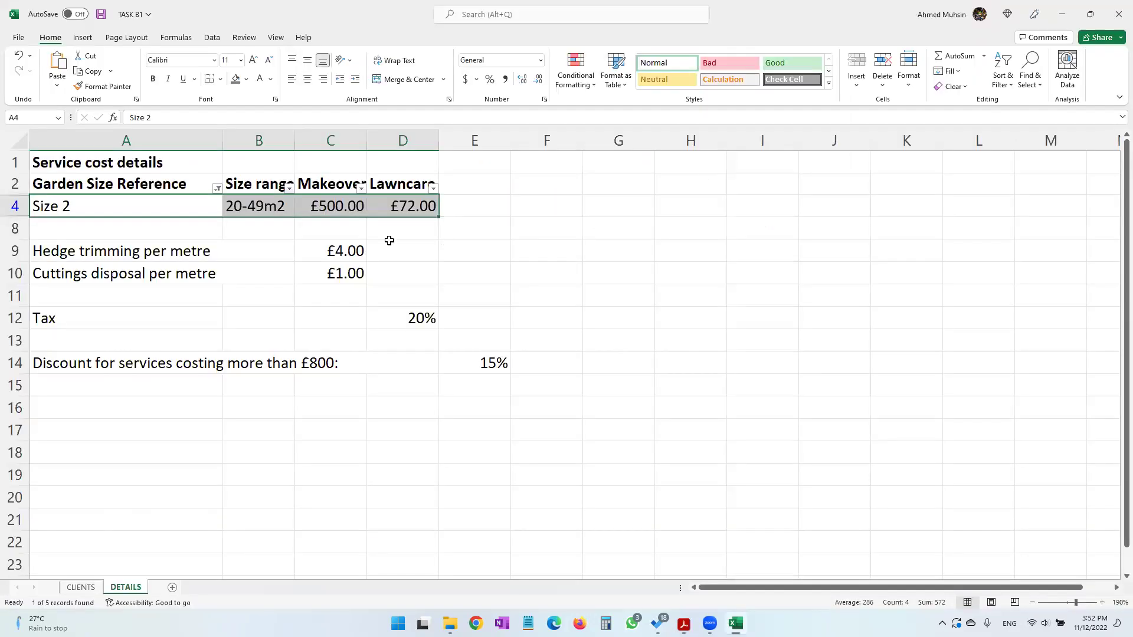
{"action": "left_click", "coordinate": [258, 140]}
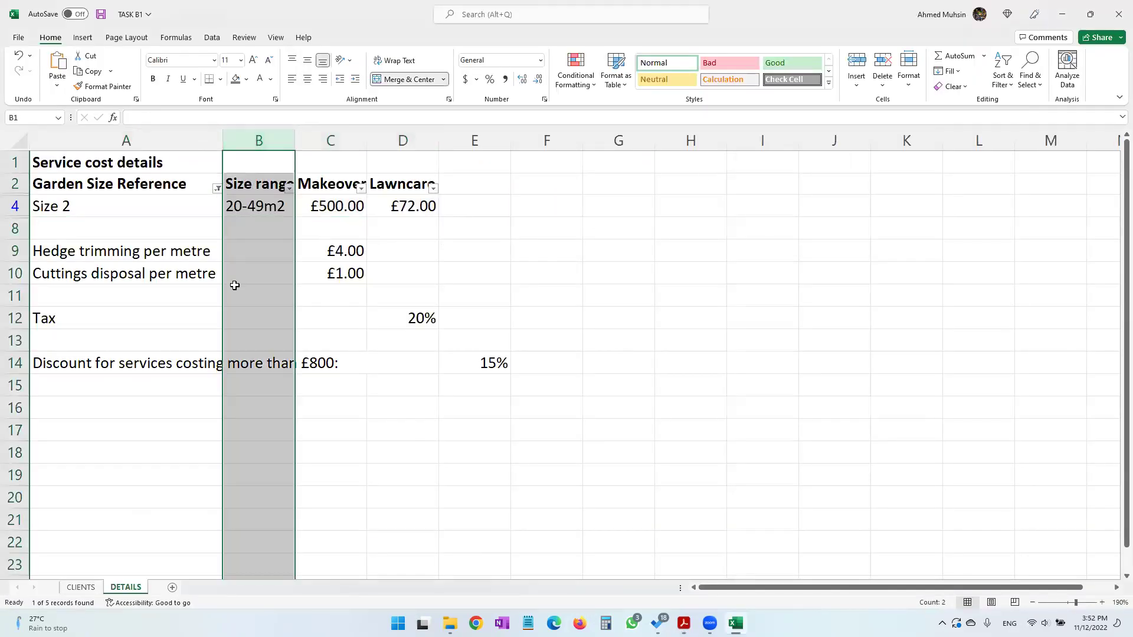
{"action": "left_click", "coordinate": [150, 142]}
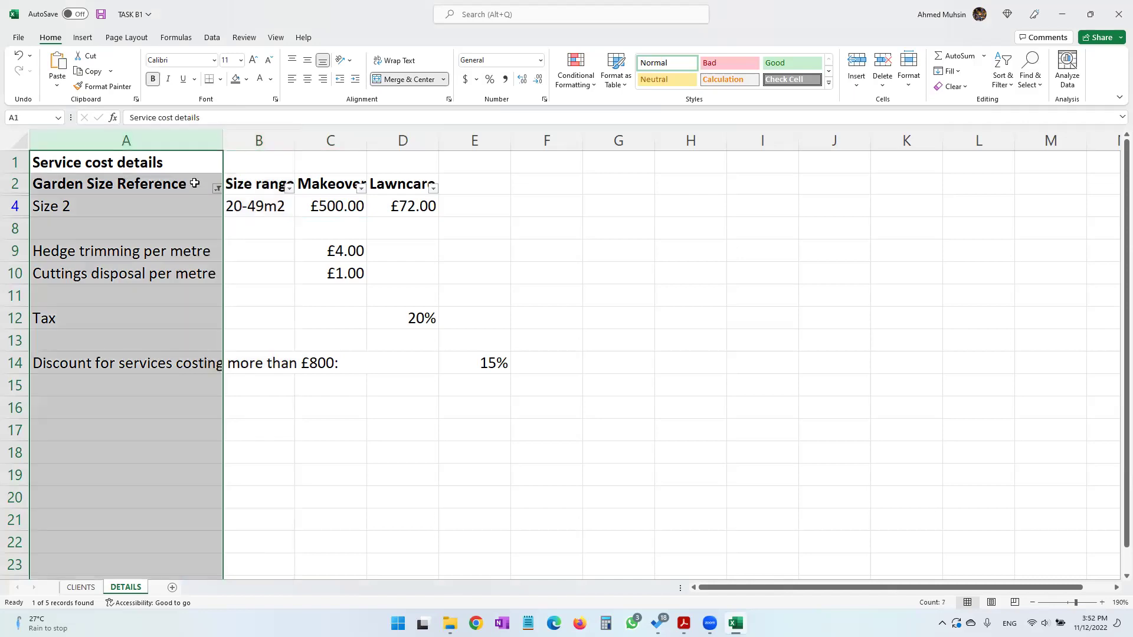
{"action": "left_click", "coordinate": [317, 146]}
{"action": "left_click", "coordinate": [430, 144]}
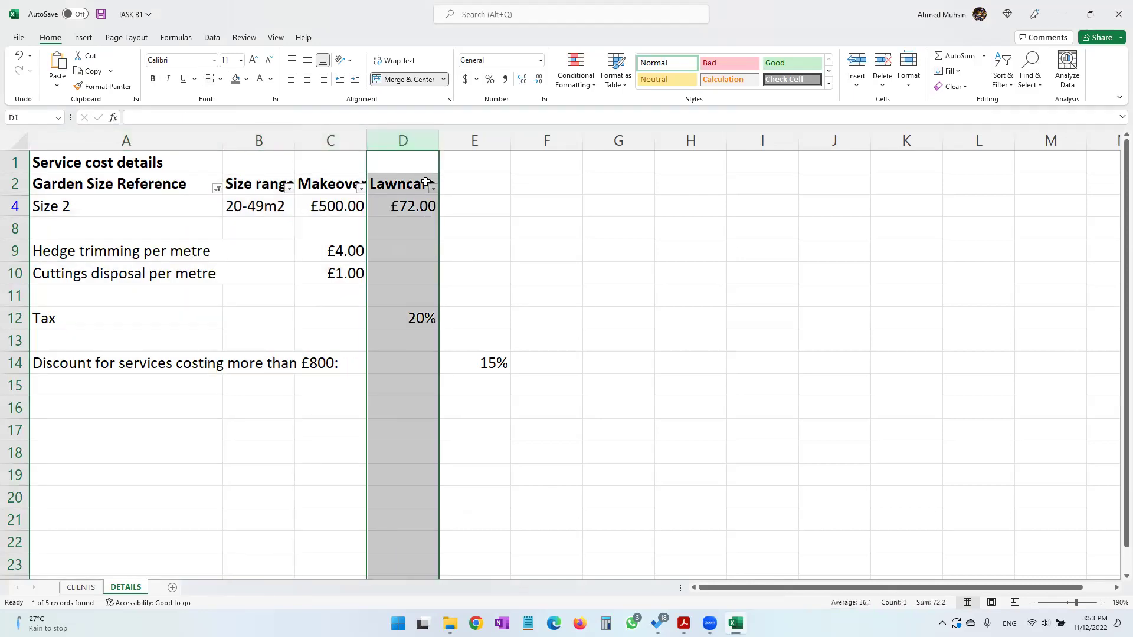
{"action": "left_click", "coordinate": [260, 142]}
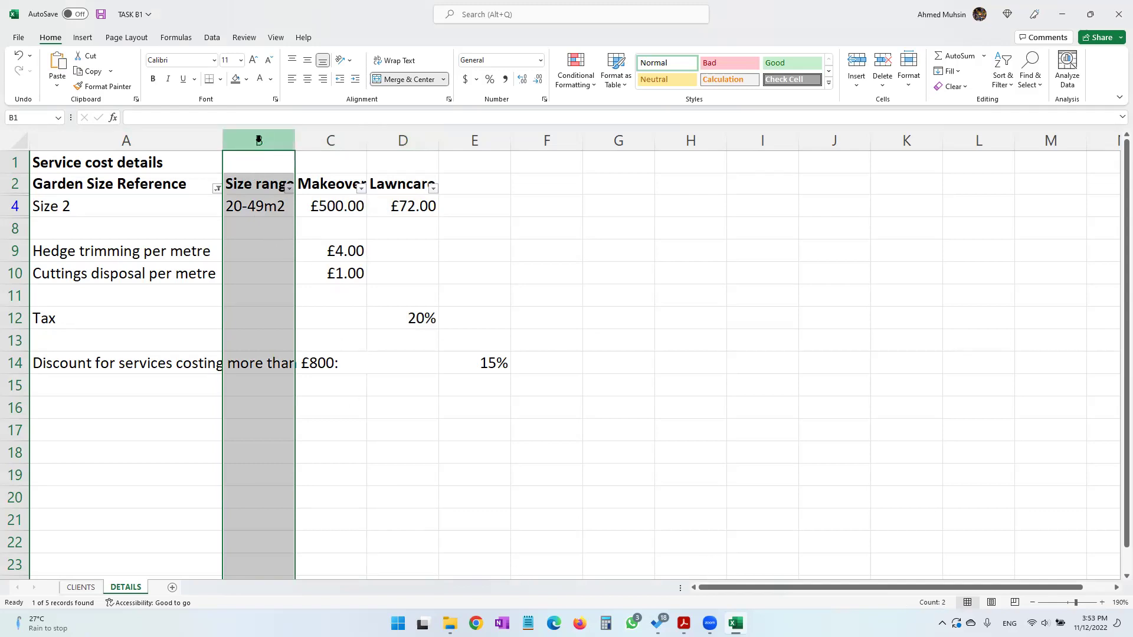
{"action": "right_click", "coordinate": [253, 223]}
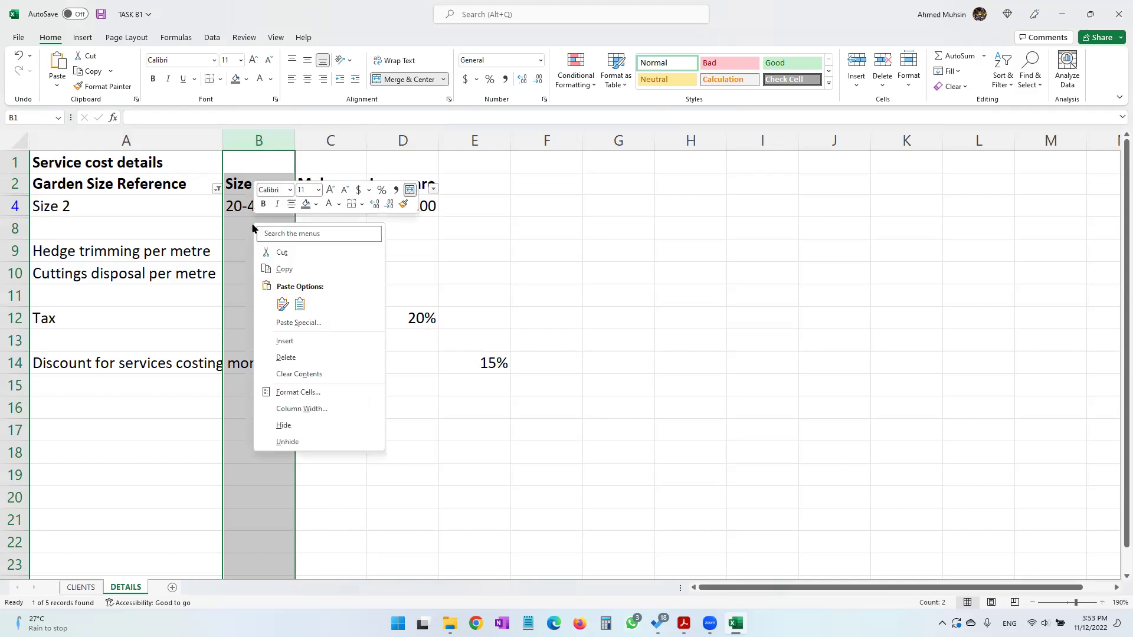
{"action": "left_click", "coordinate": [282, 424]}
{"action": "left_click", "coordinate": [350, 303]}
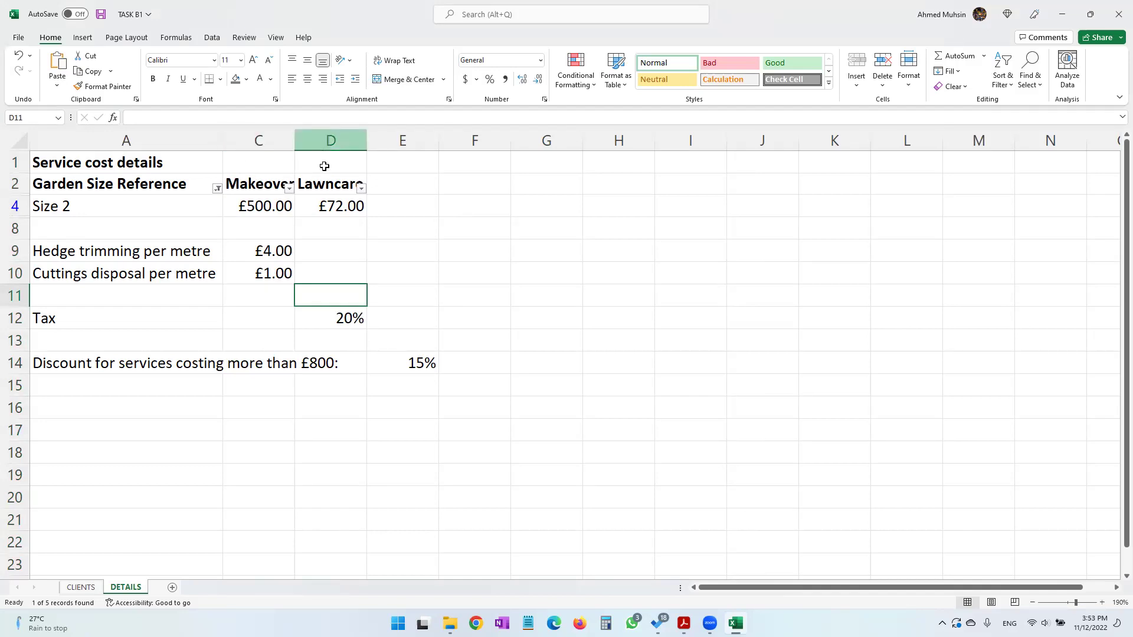
{"action": "left_click", "coordinate": [371, 288]}
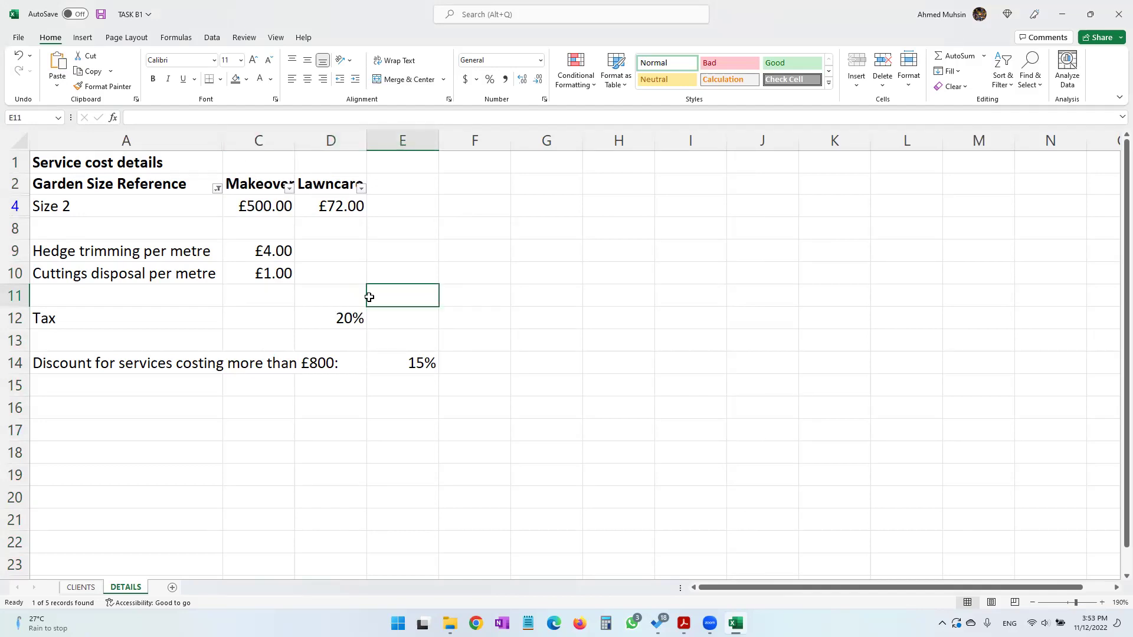
Step: Unhide the Size range column B on the DETAILS worksheet and hide it once more
{"action": "right_click", "coordinate": [226, 140]}
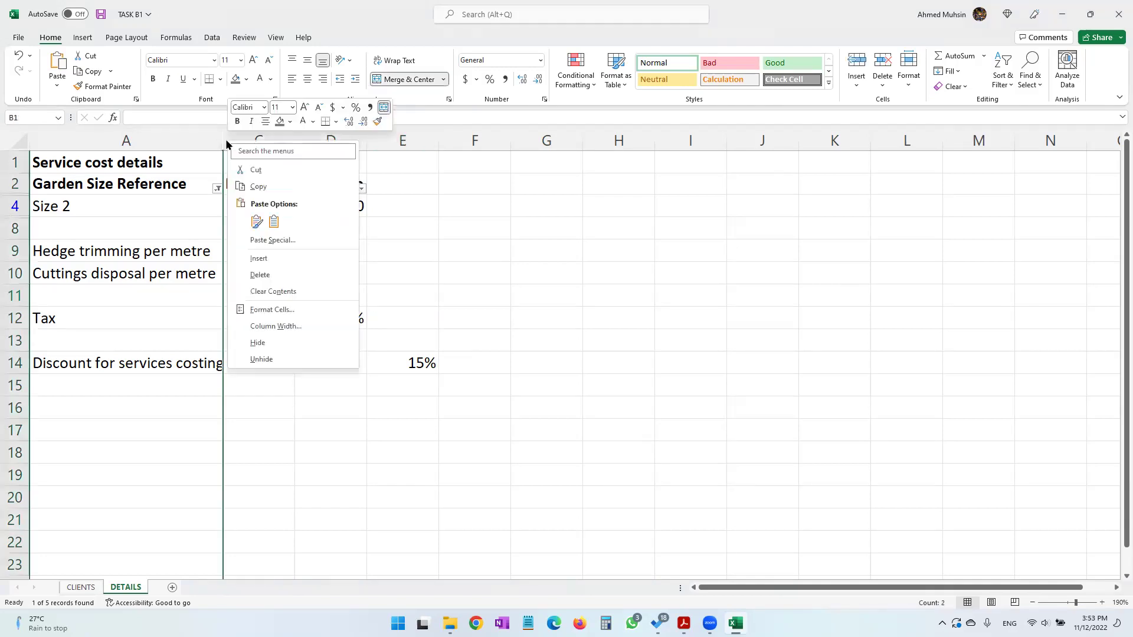
{"action": "left_click", "coordinate": [242, 356]}
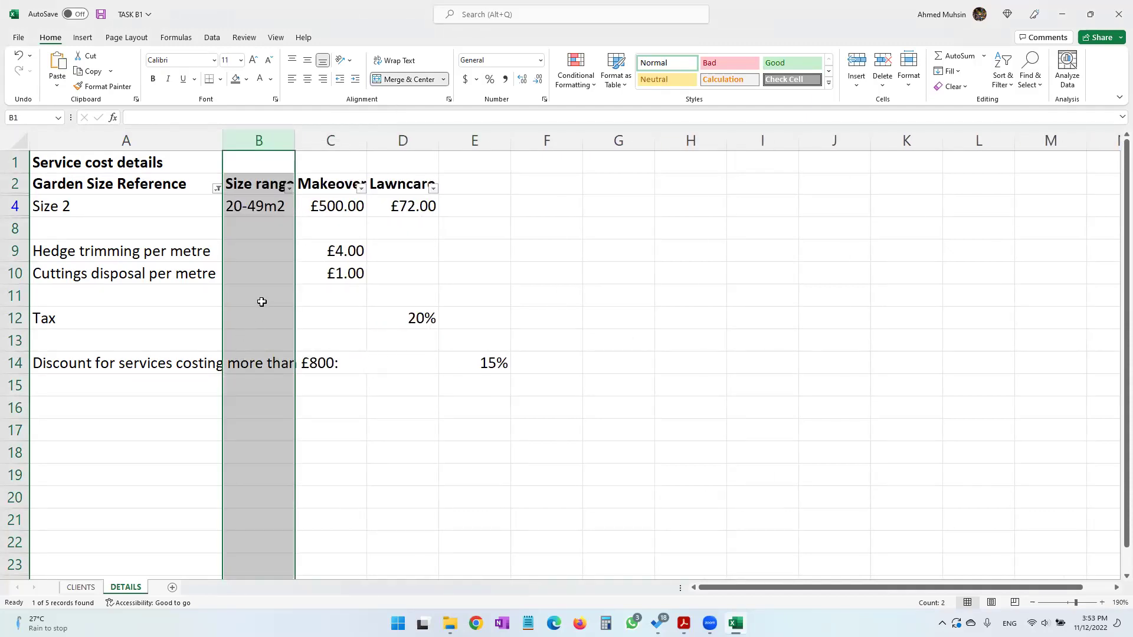
{"action": "right_click", "coordinate": [248, 273]}
{"action": "left_click", "coordinate": [246, 135]}
{"action": "left_click", "coordinate": [273, 273]}
{"action": "right_click", "coordinate": [275, 272]}
{"action": "key", "text": "Escape"}
{"action": "left_click", "coordinate": [275, 136]}
{"action": "right_click", "coordinate": [270, 202]}
{"action": "left_click", "coordinate": [299, 406]}
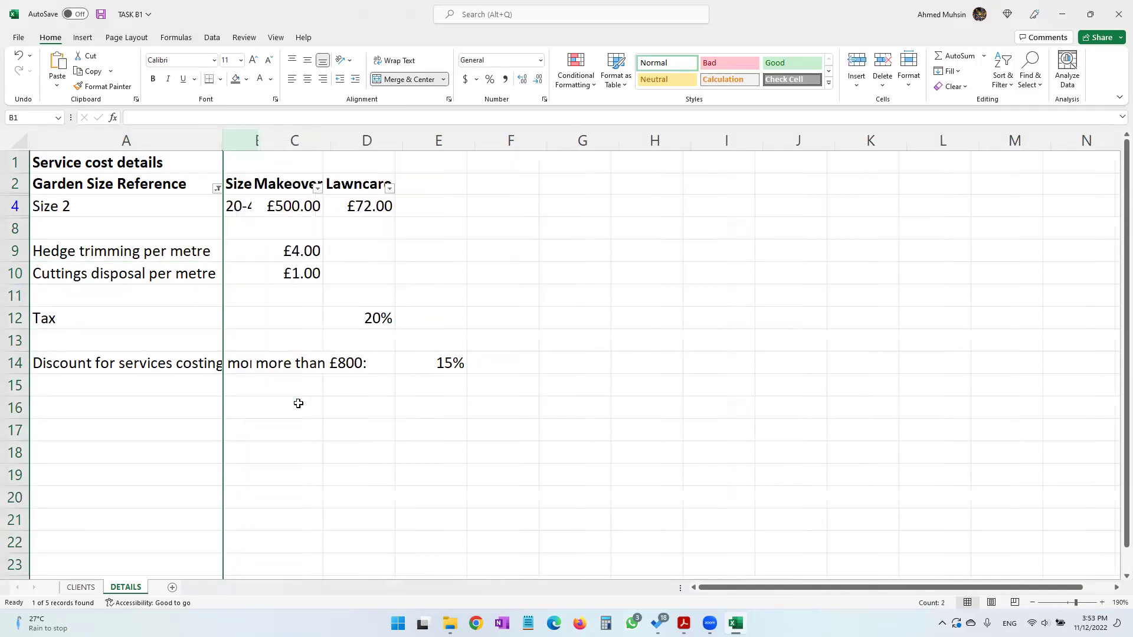
{"action": "left_click", "coordinate": [313, 298]}
Step: Check the save and print instructions for Task B2 in the practical paper, and save the workbook as TASK B2
{"action": "key", "text": "alt+Tab"}
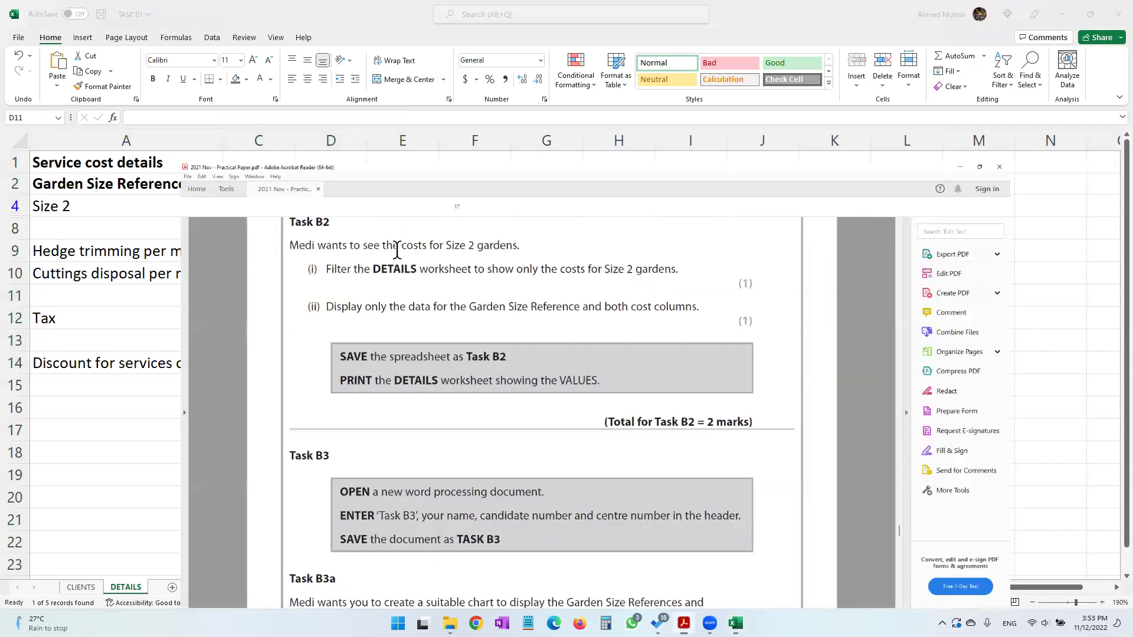
{"action": "left_click_drag", "start_coordinate": [258, 265], "coordinate": [442, 258]}
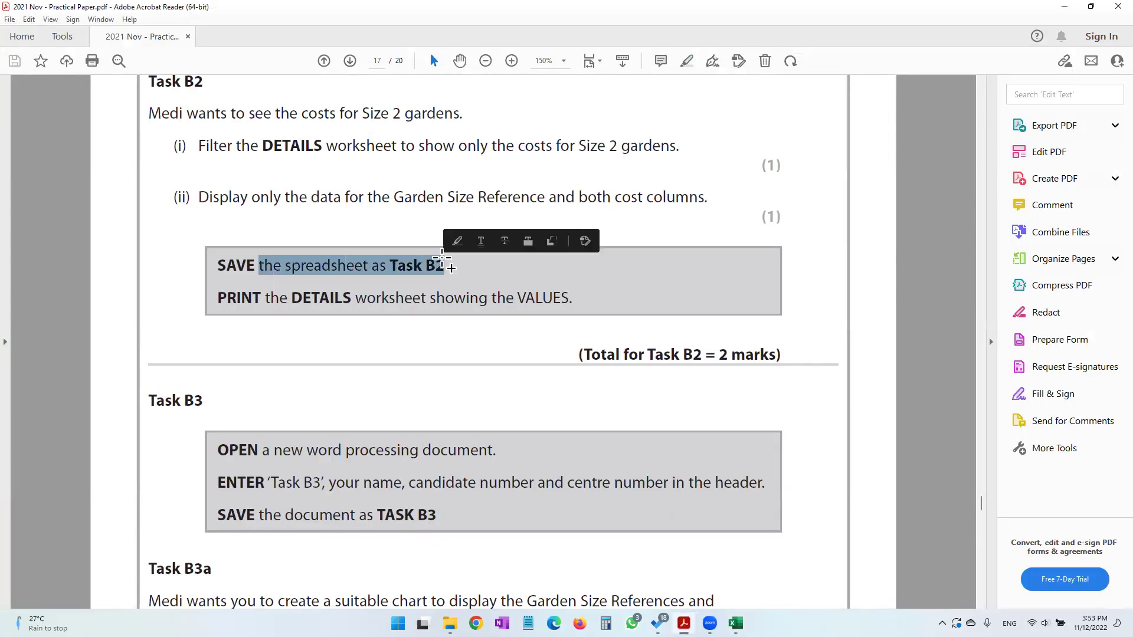
{"action": "left_click_drag", "start_coordinate": [218, 296], "coordinate": [568, 291]}
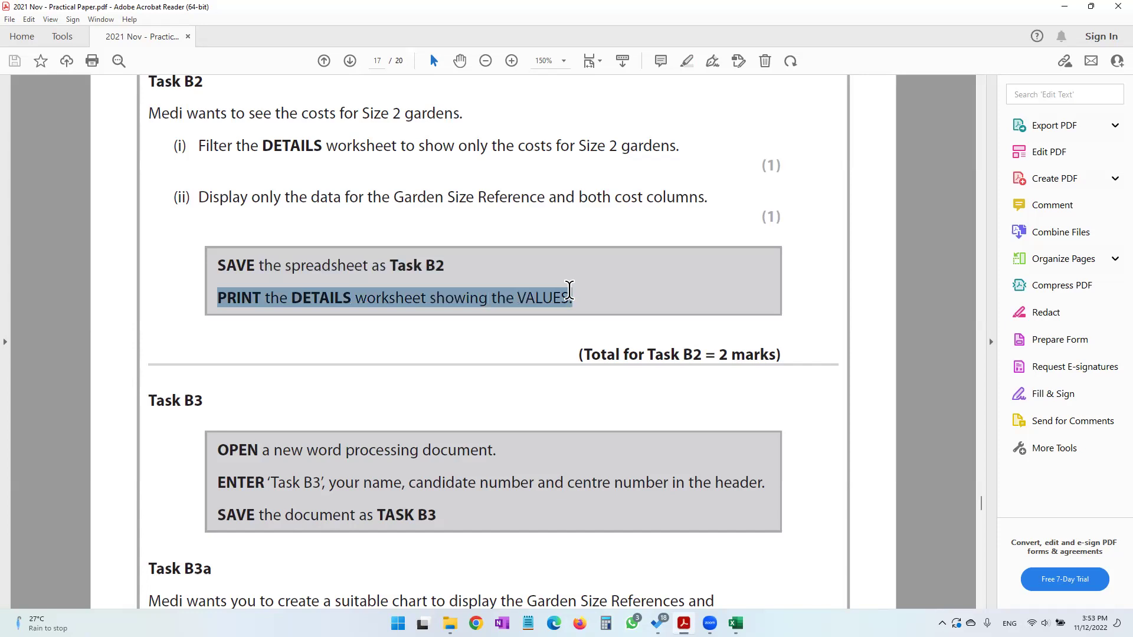
{"action": "left_click", "coordinate": [488, 276]}
{"action": "key", "text": "alt+Tab"}
{"action": "left_click", "coordinate": [319, 254]}
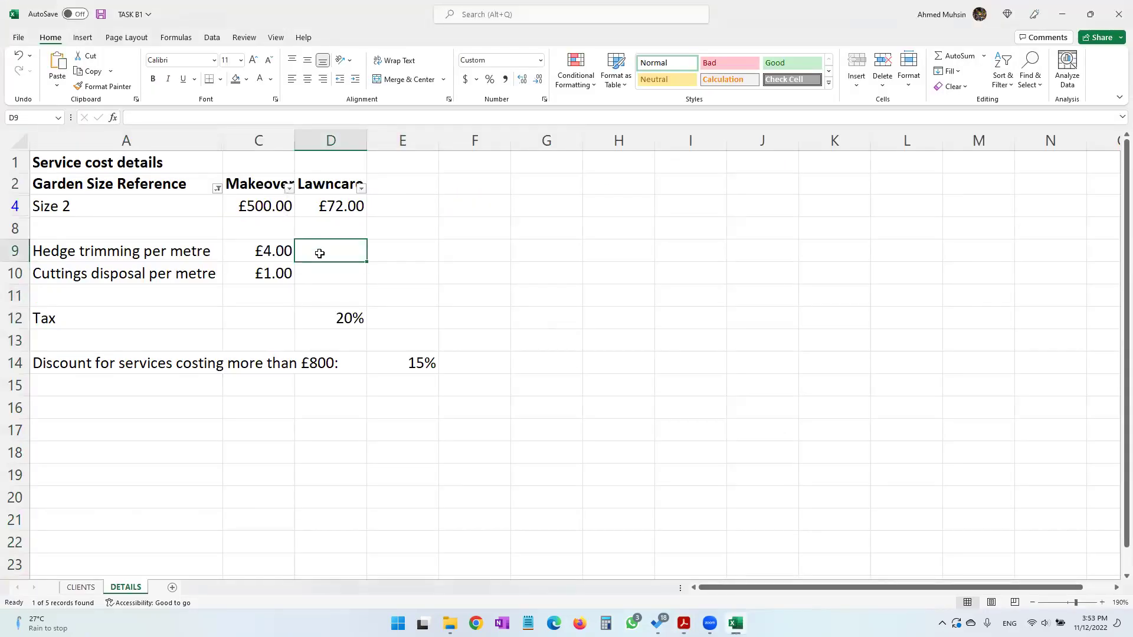
{"action": "key", "text": "F12"}
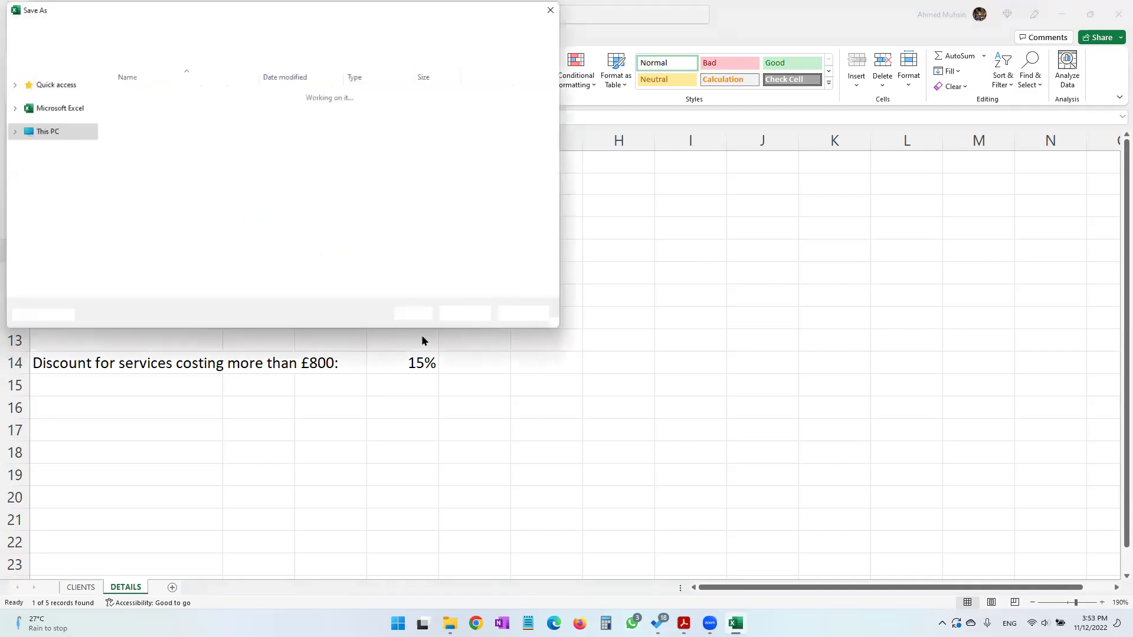
{"action": "left_click", "coordinate": [218, 239]}
{"action": "key", "text": "BackSpace"}
{"action": "type", "text": "2"}
{"action": "key", "text": "Return"}
Step: Select range A1:E14 on the DETAILS worksheet and preview the printout of its values, returning to the sheet without printing
{"action": "left_click_drag", "start_coordinate": [170, 165], "coordinate": [419, 367]}
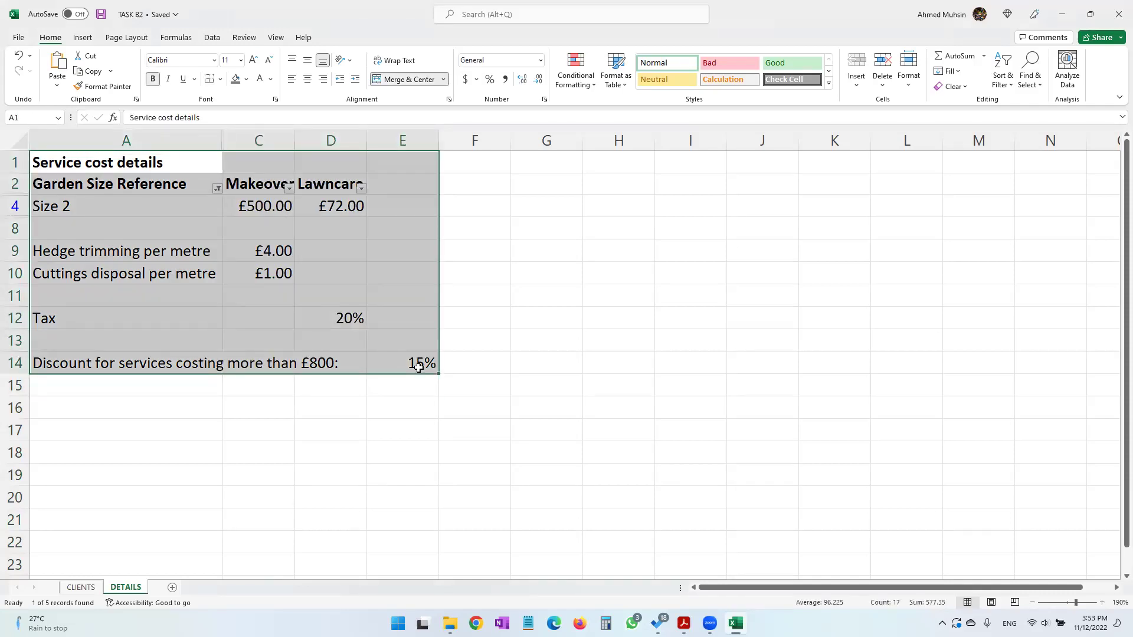
{"action": "key", "text": "ctrl+p"}
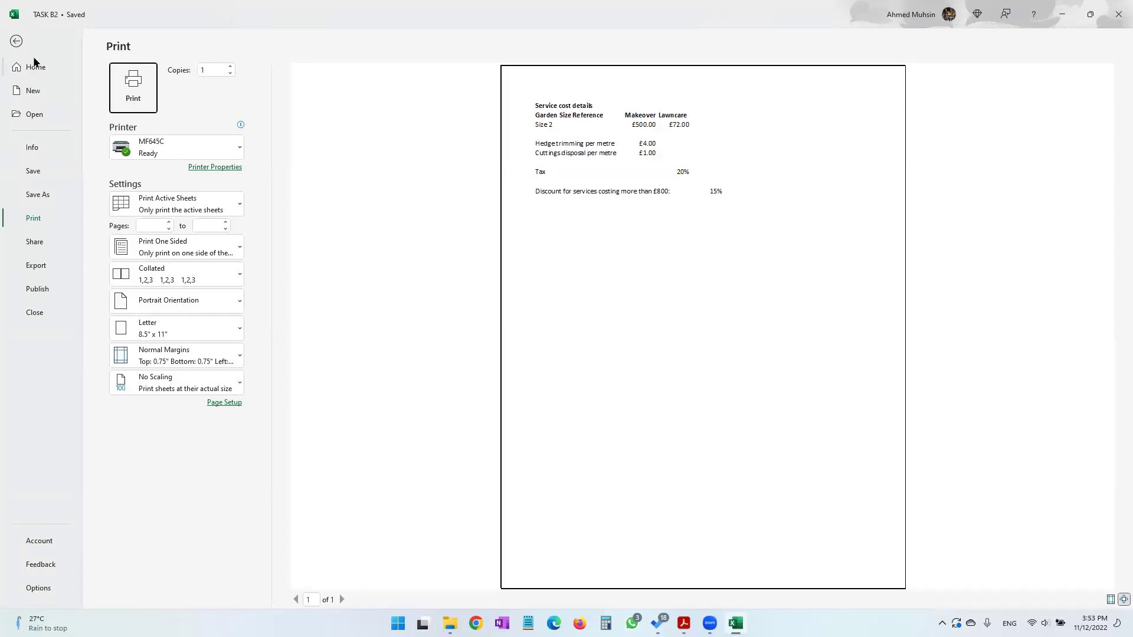
{"action": "left_click", "coordinate": [17, 45]}
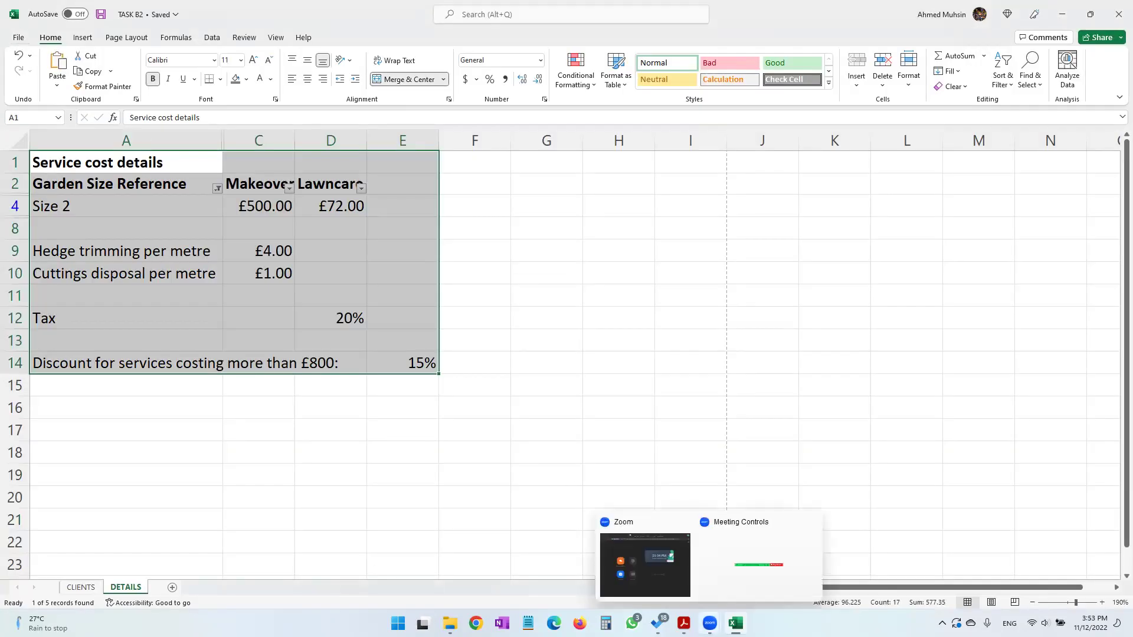
Step: In the practical paper, look over the Task B3, B3a and B3b instructions and the start of Task B4
{"action": "left_click", "coordinate": [684, 623]}
{"action": "scroll", "coordinate": [407, 289], "scroll_direction": "down", "scroll_amount": 5}
{"action": "scroll", "coordinate": [406, 289], "scroll_direction": "up", "scroll_amount": 3}
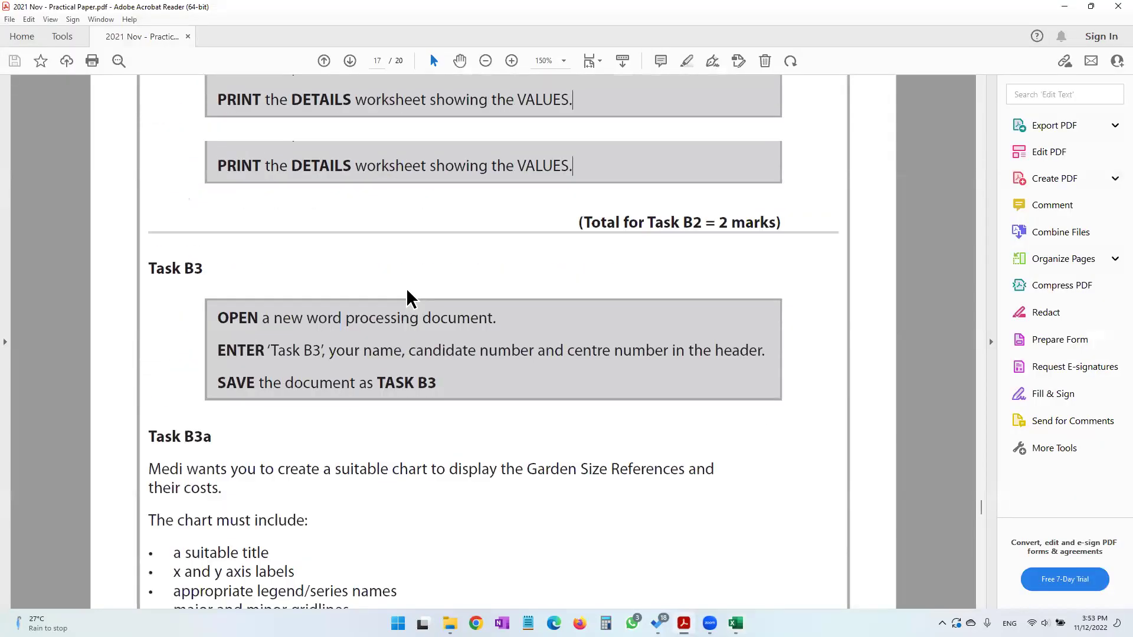
{"action": "scroll", "coordinate": [376, 464], "scroll_direction": "down", "scroll_amount": 1}
{"action": "left_click_drag", "start_coordinate": [392, 406], "coordinate": [450, 411]}
{"action": "scroll", "coordinate": [445, 416], "scroll_direction": "down", "scroll_amount": 10}
{"action": "scroll", "coordinate": [443, 419], "scroll_direction": "down", "scroll_amount": 5}
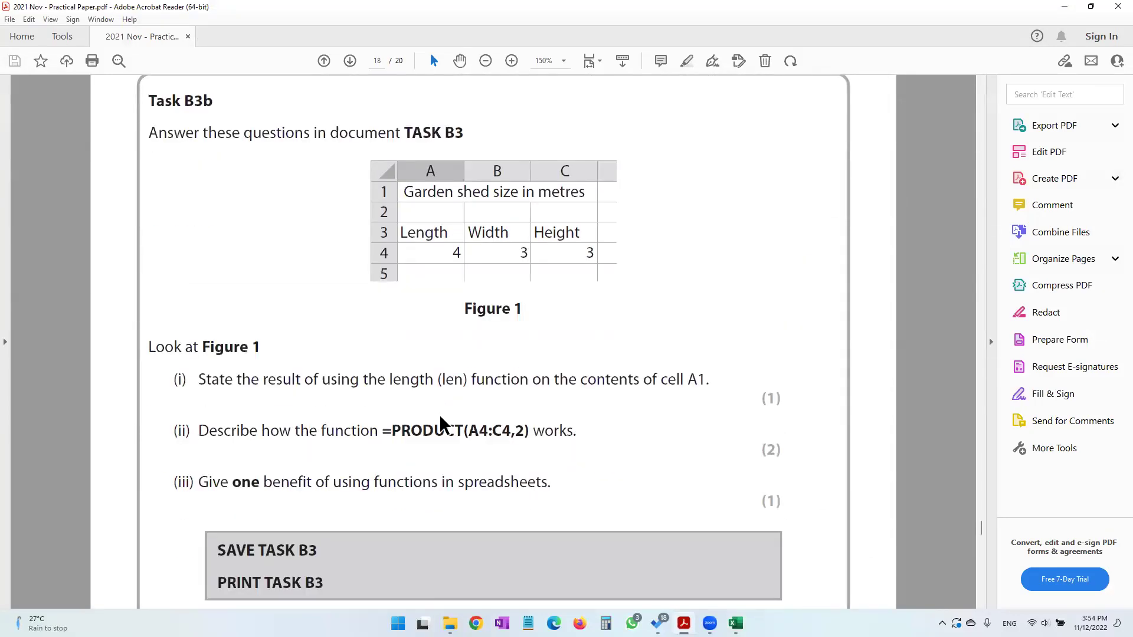
{"action": "scroll", "coordinate": [442, 424], "scroll_direction": "up", "scroll_amount": 4}
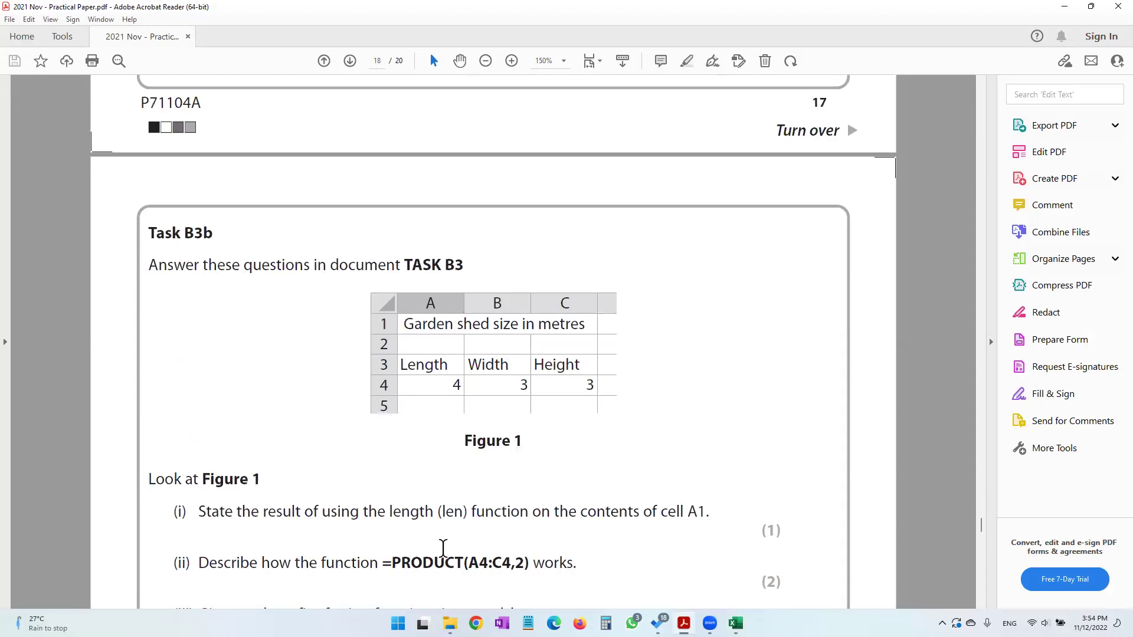
{"action": "scroll", "coordinate": [451, 507], "scroll_direction": "down", "scroll_amount": 10}
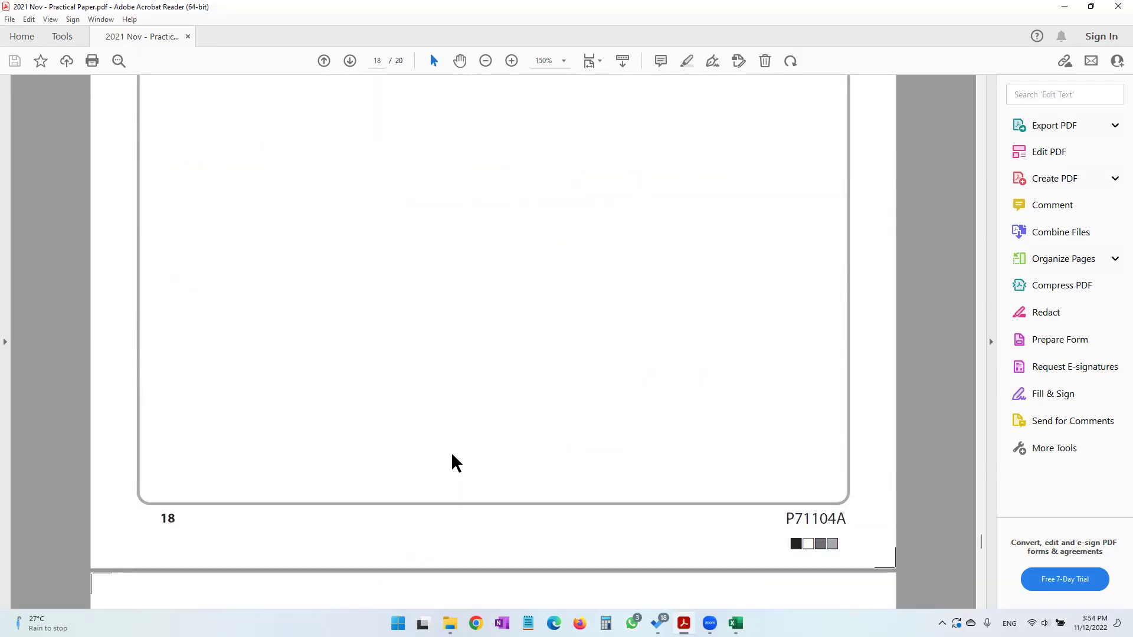
{"action": "scroll", "coordinate": [454, 460], "scroll_direction": "down", "scroll_amount": 5}
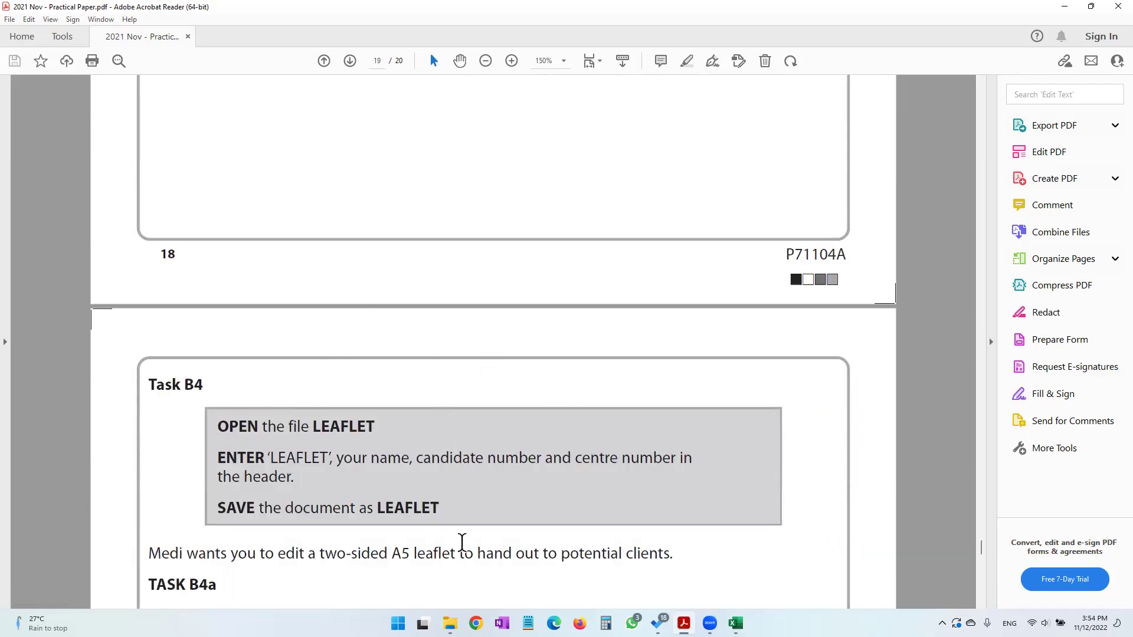
{"action": "scroll", "coordinate": [364, 454], "scroll_direction": "up", "scroll_amount": 18}
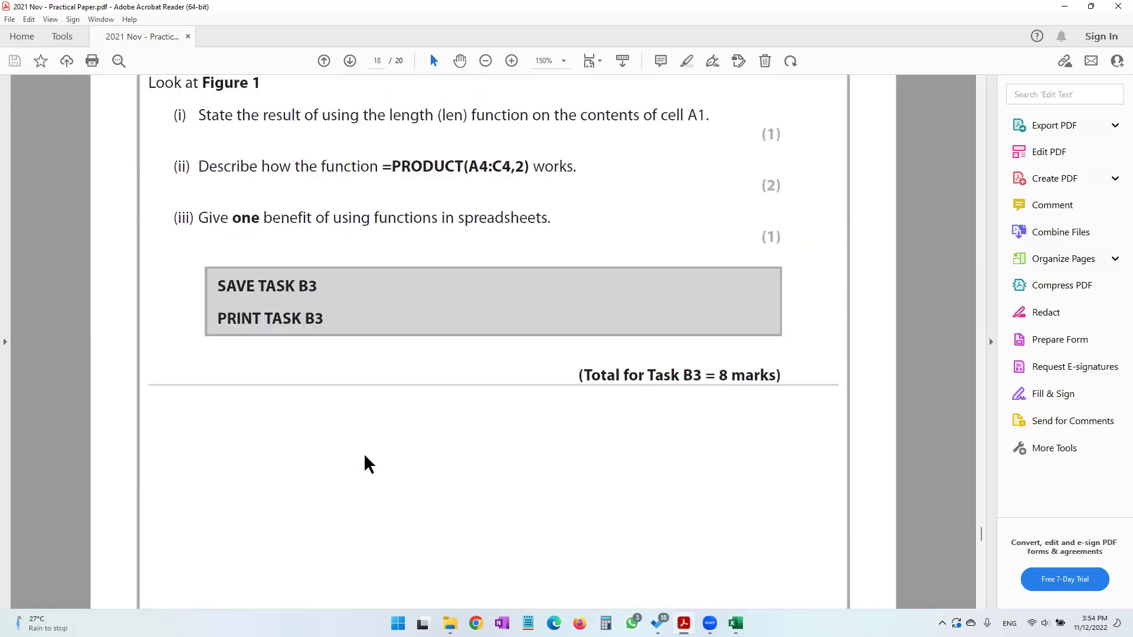
{"action": "scroll", "coordinate": [348, 379], "scroll_direction": "up", "scroll_amount": 12}
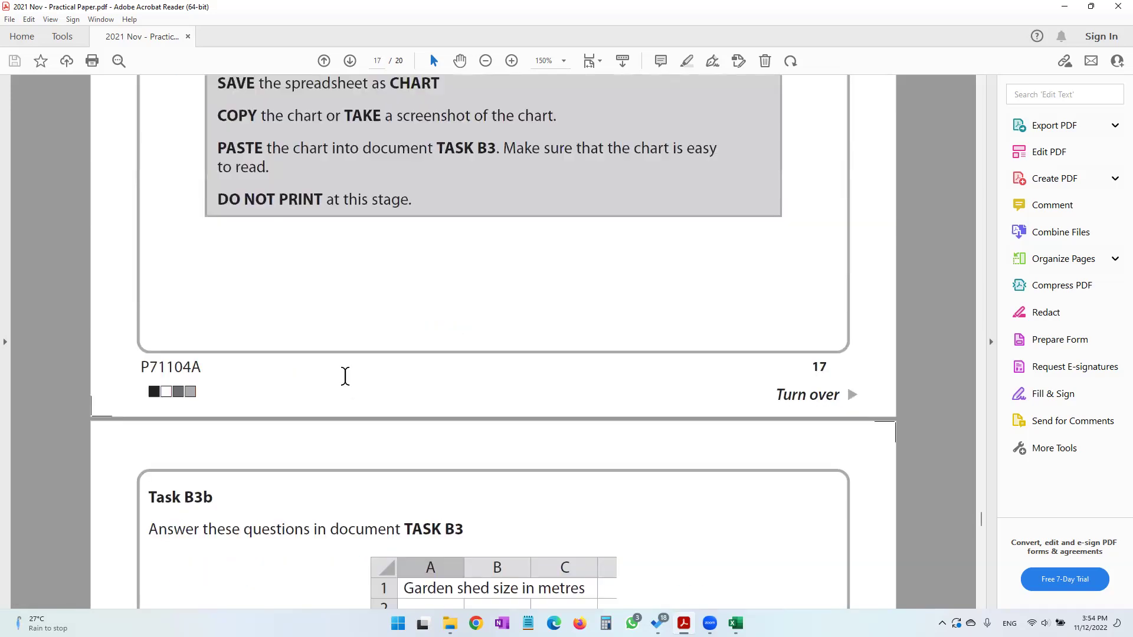